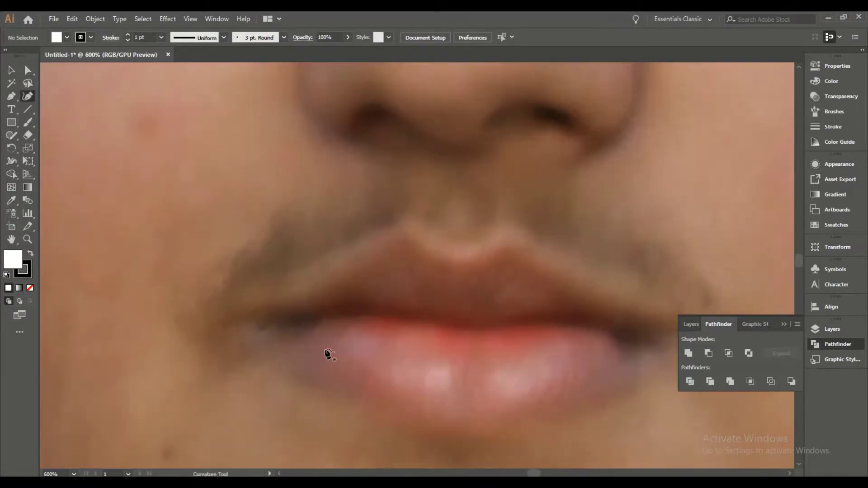
# Trace the upper lip with the Curvature tool from the left mouth corner to the right corner.
pyautogui.click(244, 310)
pyautogui.click(309, 281)
pyautogui.click(374, 246)
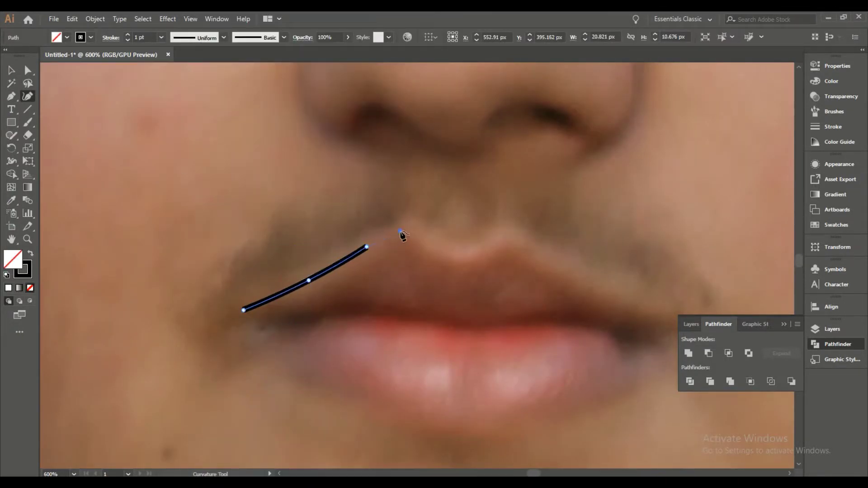
pyautogui.click(548, 261)
pyautogui.hscroll(3, 651, 313)
pyautogui.click(517, 294)
pyautogui.click(581, 324)
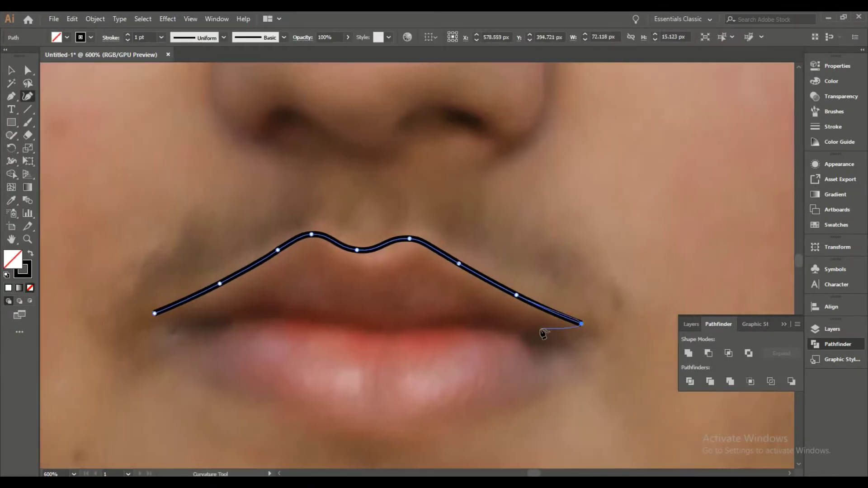
# Trace around the lower lip and close the lip outline at its starting point.
pyautogui.click(529, 382)
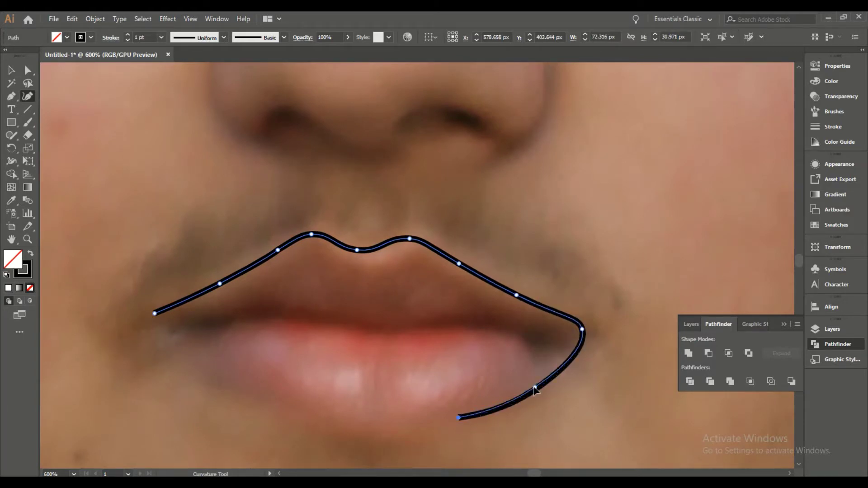
pyautogui.click(459, 428)
pyautogui.click(364, 443)
pyautogui.click(226, 378)
pyautogui.click(154, 312)
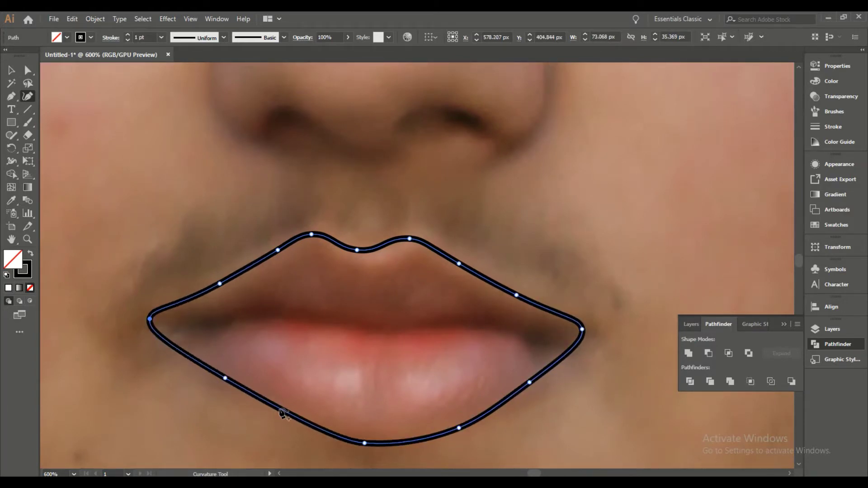
pyautogui.click(158, 322)
# Draw the curved line between the upper and lower lip, corner to corner.
pyautogui.click(201, 325)
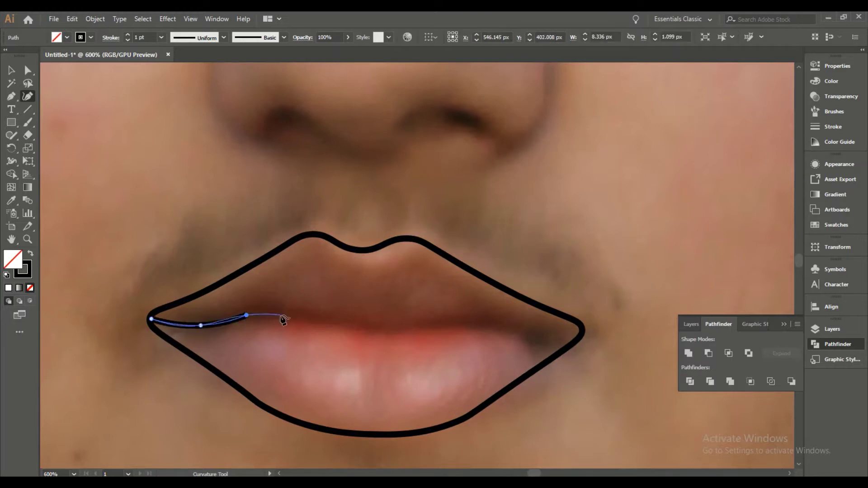
pyautogui.click(246, 315)
pyautogui.click(309, 318)
pyautogui.click(372, 330)
pyautogui.click(454, 322)
pyautogui.click(522, 333)
pyautogui.scroll(-3, 583, 335)
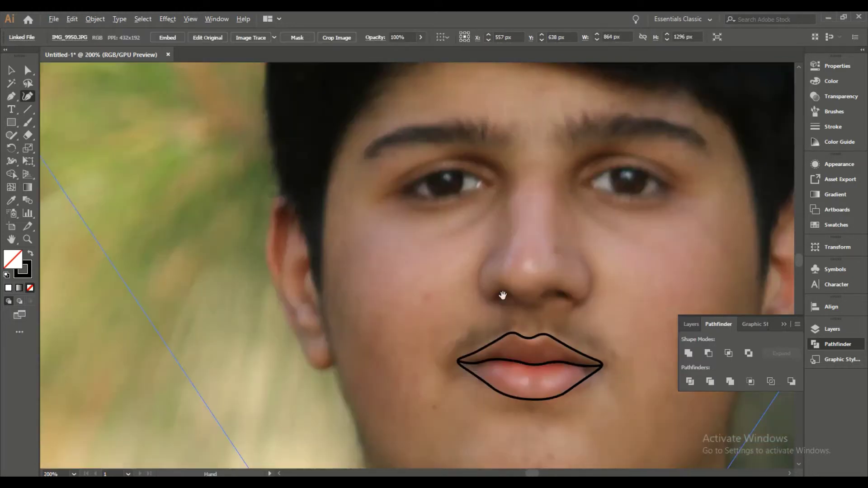
pyautogui.scroll(3, 426, 283)
pyautogui.click(832, 329)
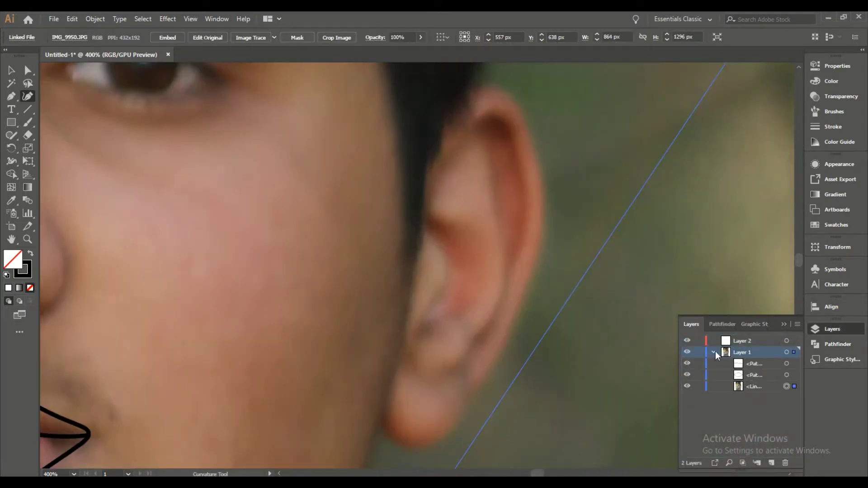
# Load the User Defined 'black' brush library and select its tapered black brush for the Paintbrush.
pyautogui.click(714, 352)
pyautogui.press('b')
pyautogui.hotkey('ctrl', '0')
pyautogui.click(834, 111)
pyautogui.click(687, 186)
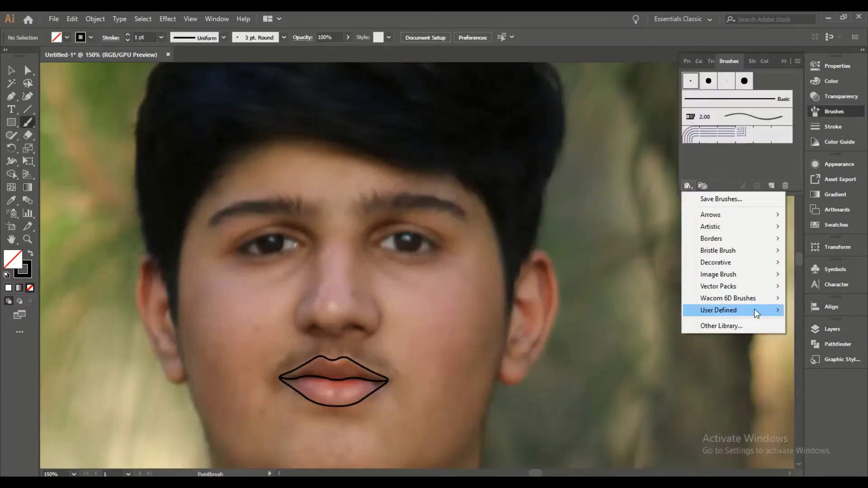
pyautogui.click(809, 311)
pyautogui.scroll(5, 407, 244)
pyautogui.click(832, 329)
# Stroke the first eye's upper and lower eyelids and inner corner.
pyautogui.moveTo(425, 131); pyautogui.dragTo(407, 141)
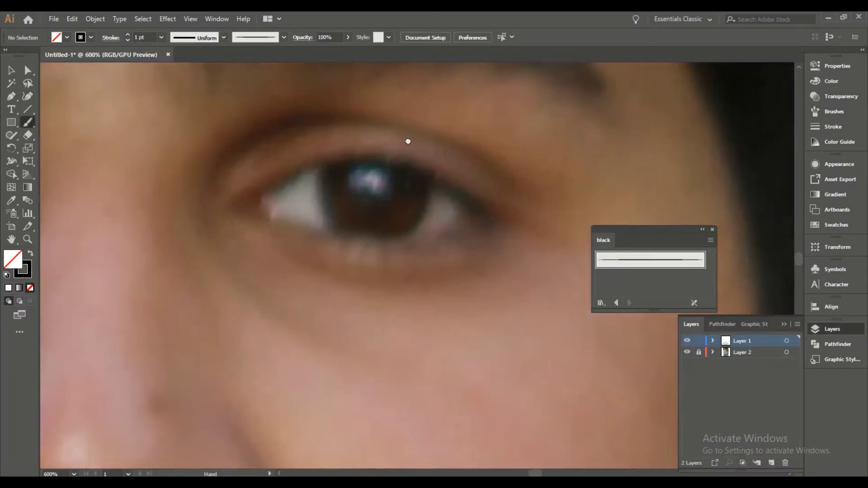
pyautogui.scroll(1, 408, 141)
pyautogui.moveTo(116, 252); pyautogui.dragTo(508, 286)
pyautogui.hotkey('ctrl', 'z')
pyautogui.moveTo(72, 282); pyautogui.dragTo(550, 324)
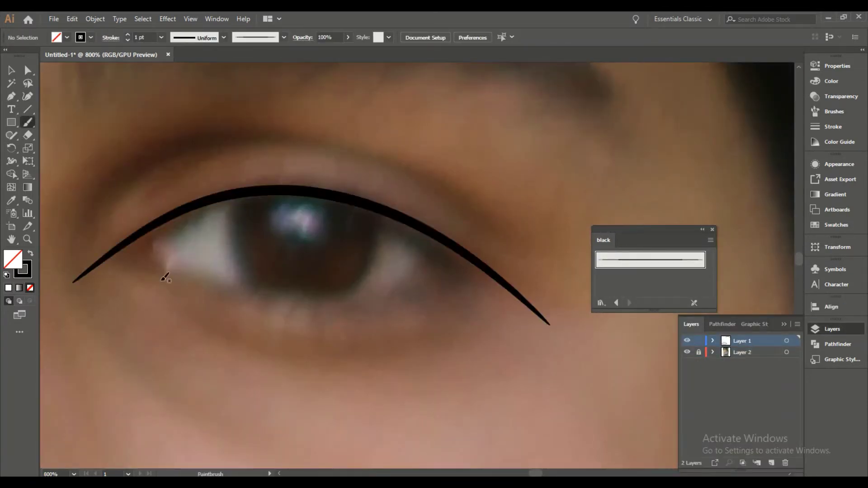
pyautogui.moveTo(266, 298); pyautogui.dragTo(543, 249)
pyautogui.moveTo(167, 222); pyautogui.dragTo(135, 253)
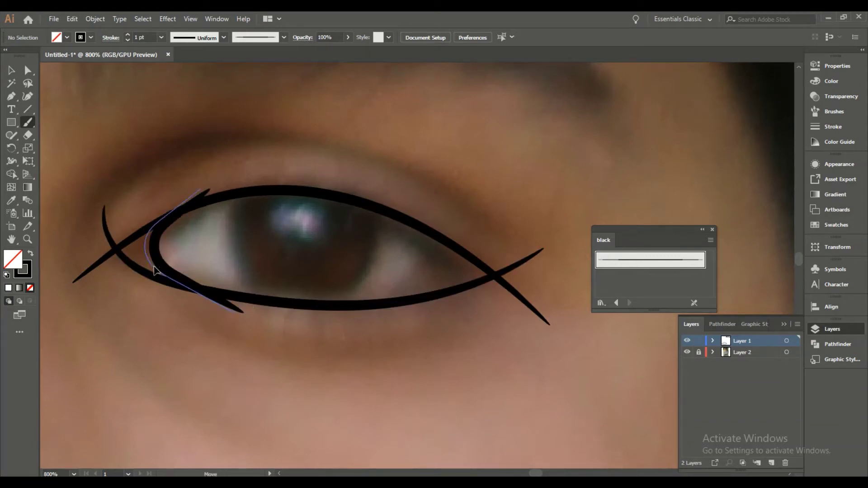
# Draw the first eye's iris arc, removing an unwanted crease stroke above it.
pyautogui.moveTo(262, 184); pyautogui.dragTo(272, 300)
pyautogui.scroll(-2, 425, 365)
pyautogui.scroll(2, 425, 365)
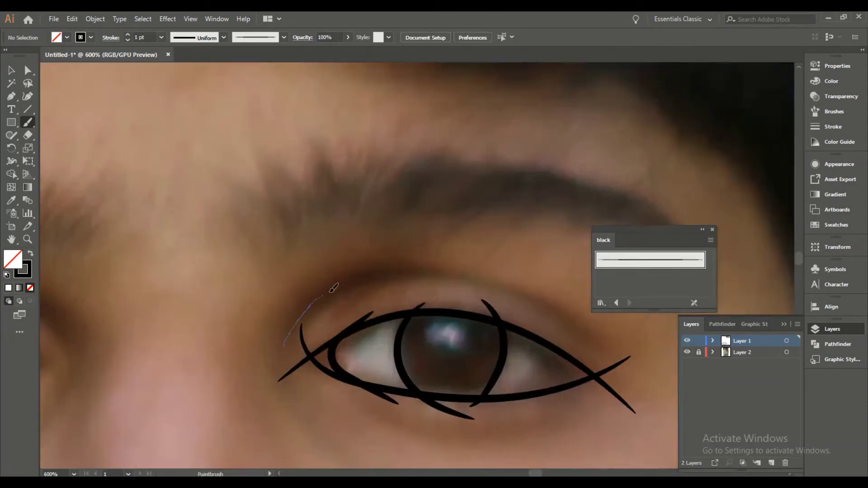
pyautogui.moveTo(291, 349); pyautogui.dragTo(582, 319)
pyautogui.scroll(-2, 581, 319)
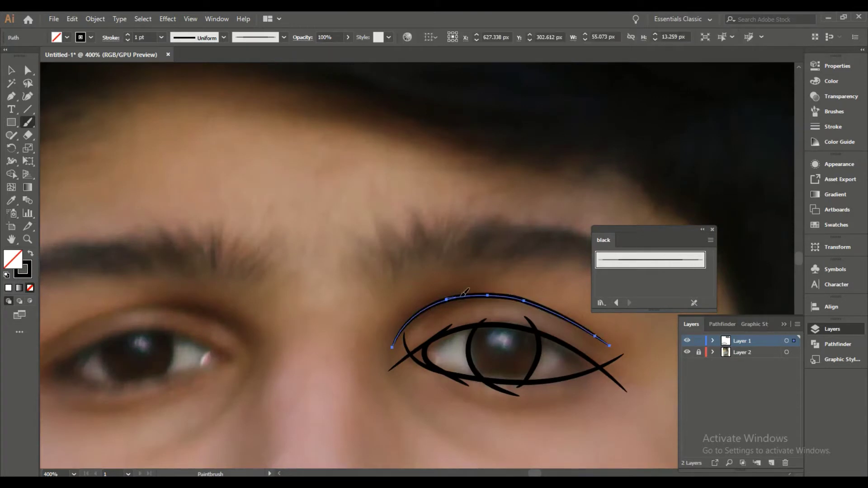
pyautogui.hotkey('ctrl', 'z')
# On the other eye, draw the crease arc and the upper lid curving down at the corner.
pyautogui.moveTo(297, 361)
pyautogui.mouseDown()
pyautogui.moveTo(424, 352)
pyautogui.moveTo(347, 352)
pyautogui.mouseUp()
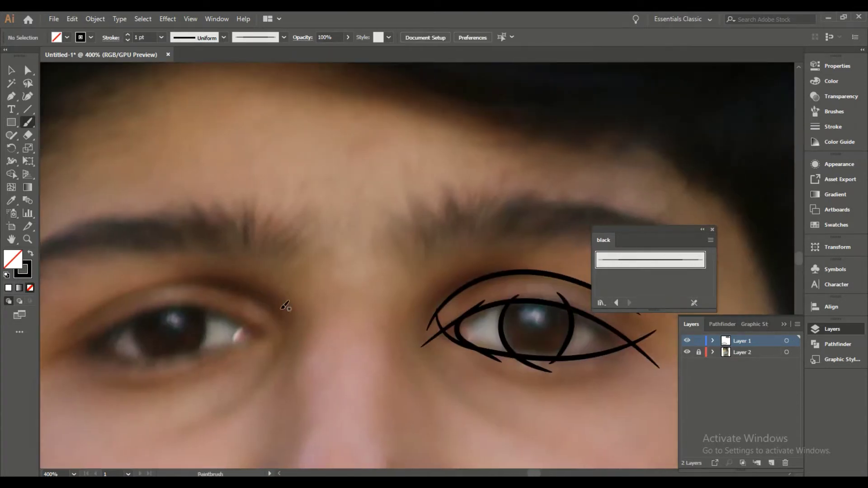
pyautogui.moveTo(317, 305); pyautogui.dragTo(82, 319)
pyautogui.scroll(2, 117, 309)
pyautogui.moveTo(442, 258); pyautogui.dragTo(500, 366)
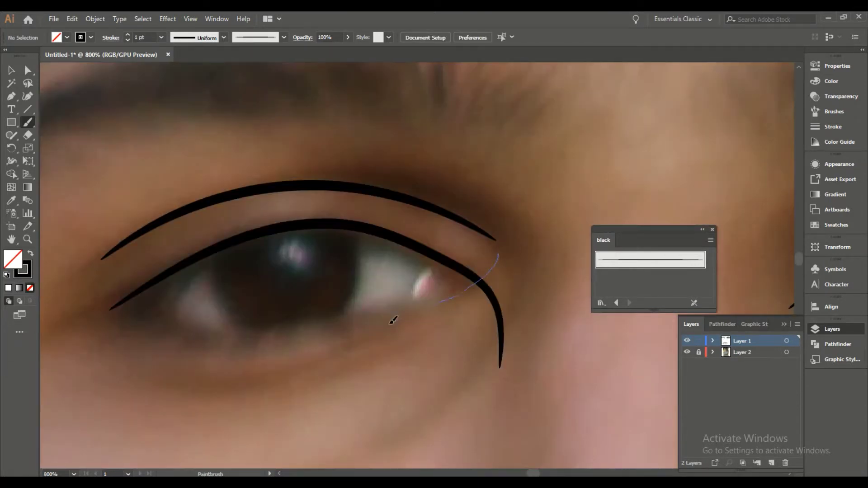
# Draw the other eye's lower eyelid from corner to corner, redoing unsatisfactory strokes.
pyautogui.moveTo(523, 247); pyautogui.dragTo(81, 288)
pyautogui.moveTo(135, 311); pyautogui.dragTo(78, 278)
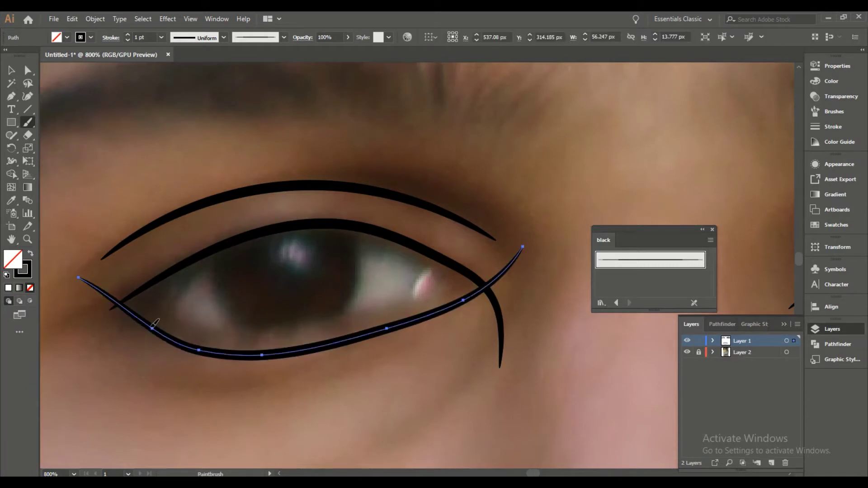
pyautogui.moveTo(224, 338); pyautogui.dragTo(388, 333)
pyautogui.hotkey('ctrl', 'z')
pyautogui.moveTo(477, 243); pyautogui.dragTo(113, 295)
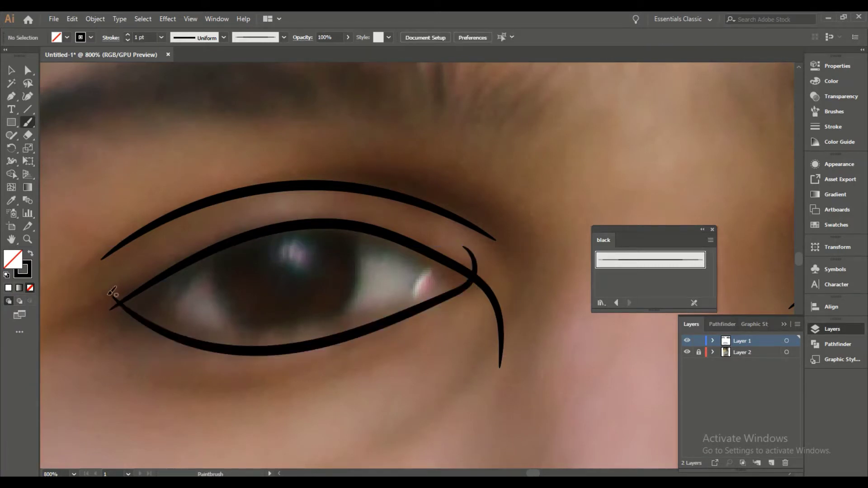
# Add the other eye's outer-corner stroke and iris outline arc.
pyautogui.moveTo(412, 233); pyautogui.dragTo(393, 330)
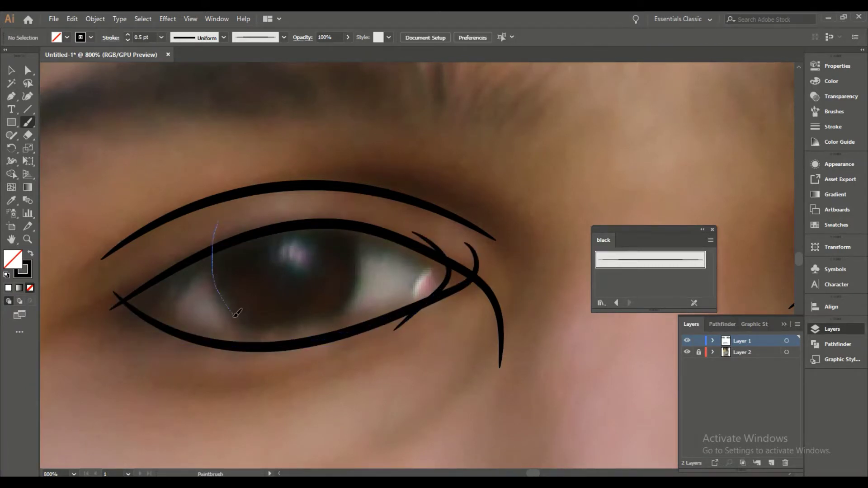
pyautogui.keyDown('ctrl'); pyautogui.click(209, 241); pyautogui.keyUp('ctrl')
pyautogui.moveTo(211, 224); pyautogui.dragTo(271, 362)
pyautogui.scroll(-5, 316, 271)
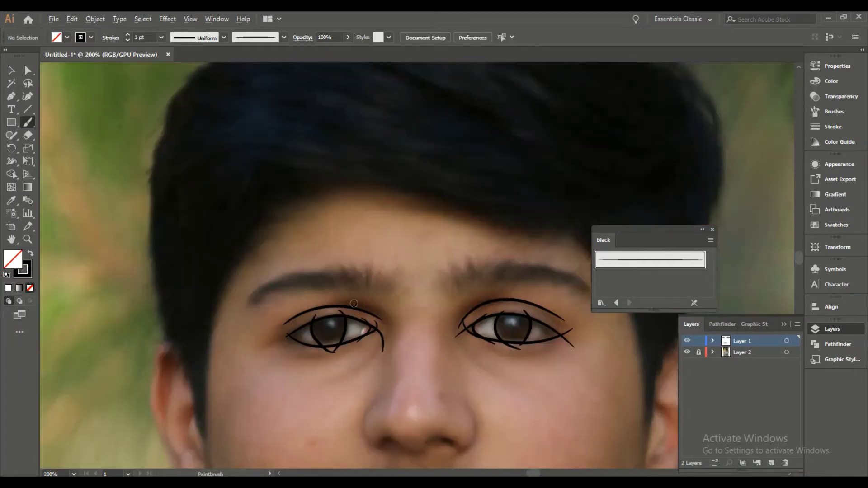
pyautogui.scroll(5, 222, 343)
# Draw both sides of the nose and the nostril line beneath it.
pyautogui.moveTo(231, 408); pyautogui.dragTo(213, 275)
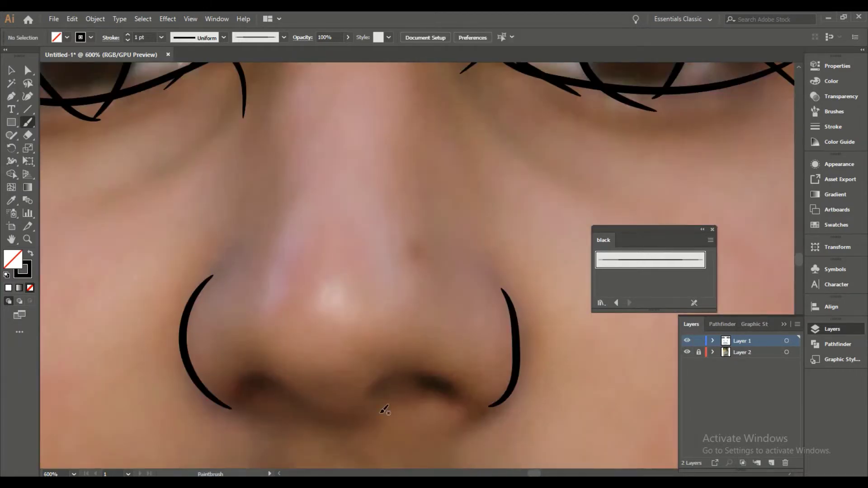
pyautogui.moveTo(497, 283); pyautogui.dragTo(475, 420)
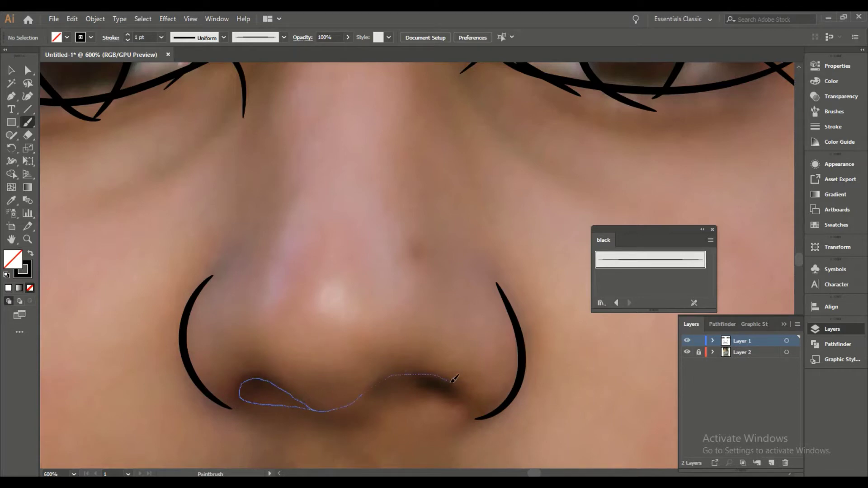
pyautogui.moveTo(455, 379); pyautogui.dragTo(455, 379)
pyautogui.scroll(2, 466, 317)
pyautogui.scroll(-3, 370, 316)
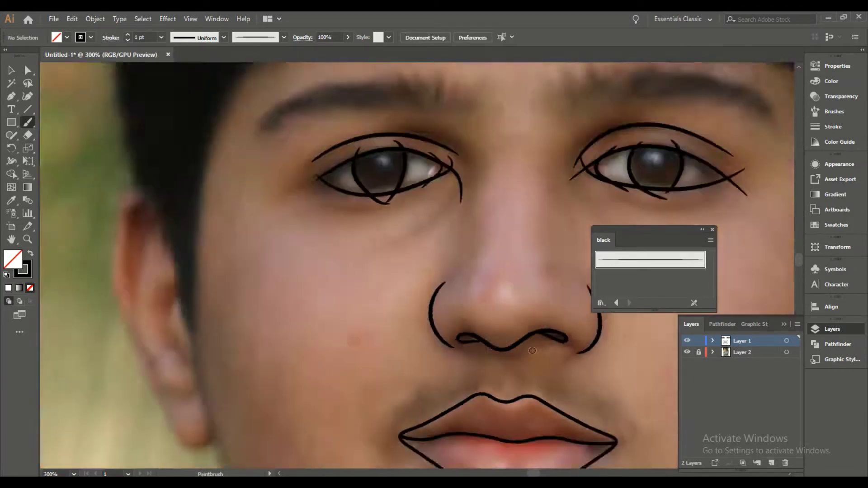
pyautogui.hscroll(5, 452, 272)
pyautogui.scroll(1, 529, 372)
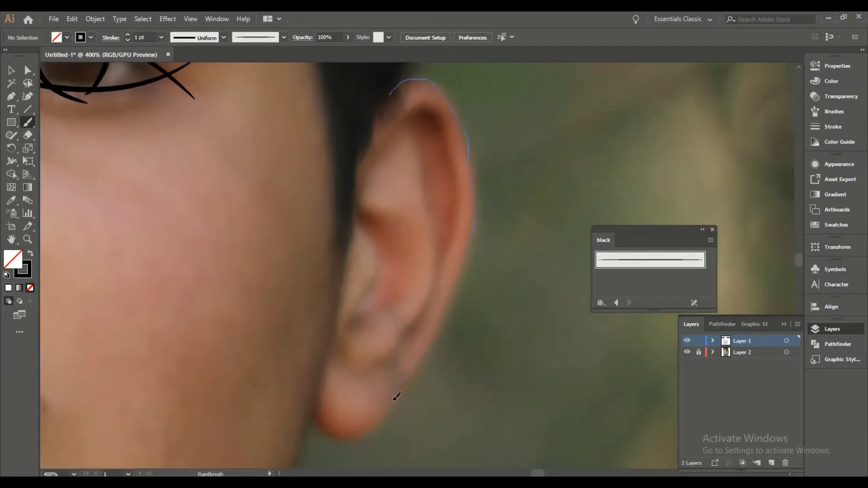
# Trace the first ear's outer edge, inner rim and inner fold details.
pyautogui.moveTo(396, 397); pyautogui.dragTo(318, 396)
pyautogui.moveTo(460, 211); pyautogui.dragTo(404, 364)
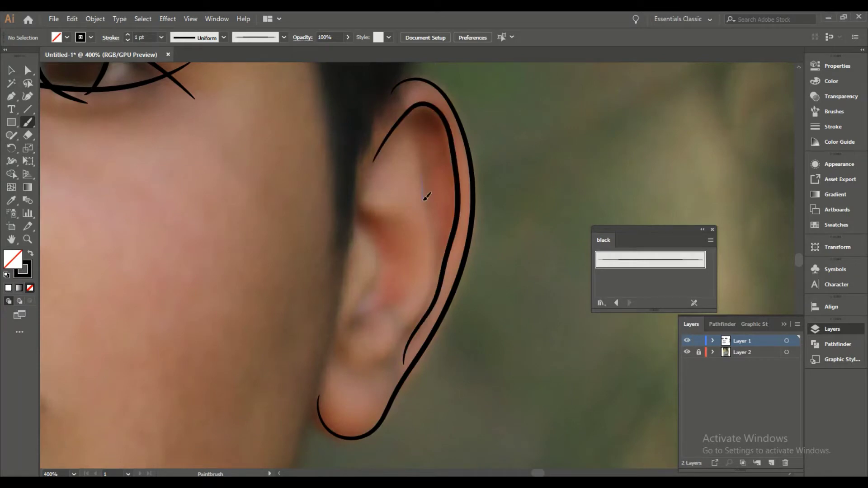
pyautogui.moveTo(428, 304)
pyautogui.mouseDown()
pyautogui.moveTo(344, 334)
pyautogui.moveTo(371, 211)
pyautogui.mouseUp()
pyautogui.scroll(-3, 371, 211)
pyautogui.scroll(4, 452, 272)
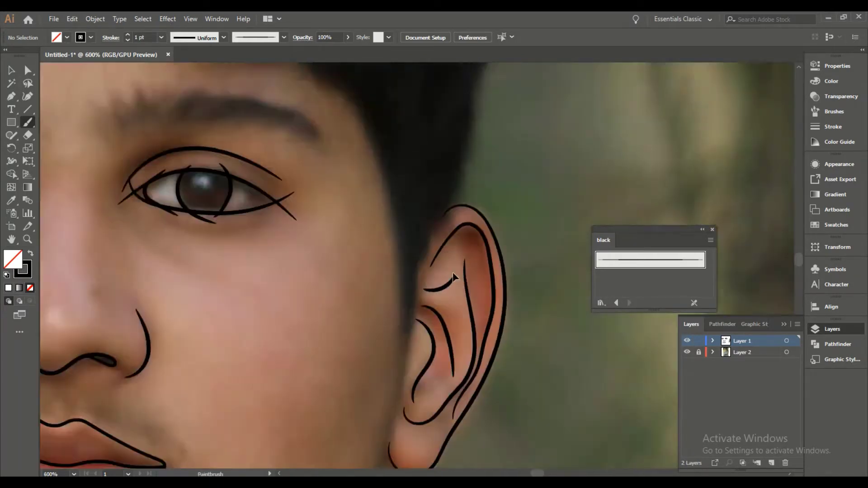
pyautogui.scroll(-3, 157, 303)
pyautogui.scroll(2, 260, 95)
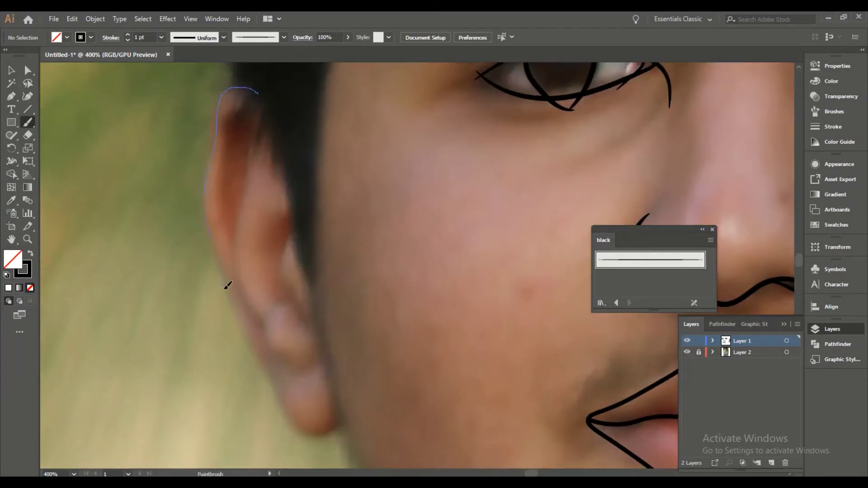
# Trace the other ear's outer edge and inner rim.
pyautogui.moveTo(338, 420); pyautogui.dragTo(337, 420)
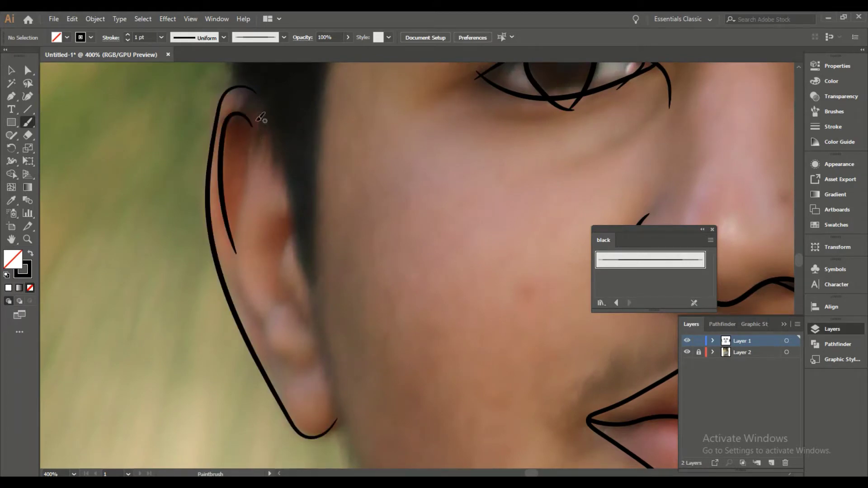
pyautogui.moveTo(238, 259); pyautogui.dragTo(265, 325)
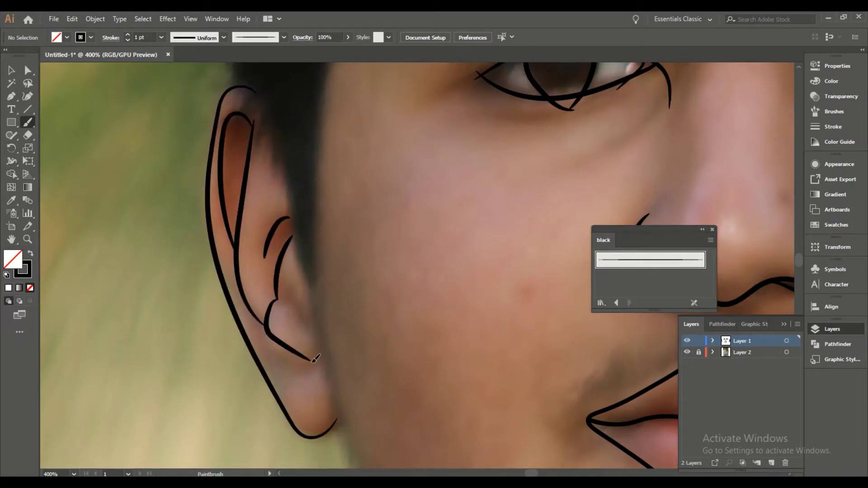
pyautogui.scroll(-3, 334, 161)
pyautogui.scroll(1, 262, 184)
# Trace the jawline across from one ear to the other, redoing the first attempt.
pyautogui.scroll(2, 151, 232)
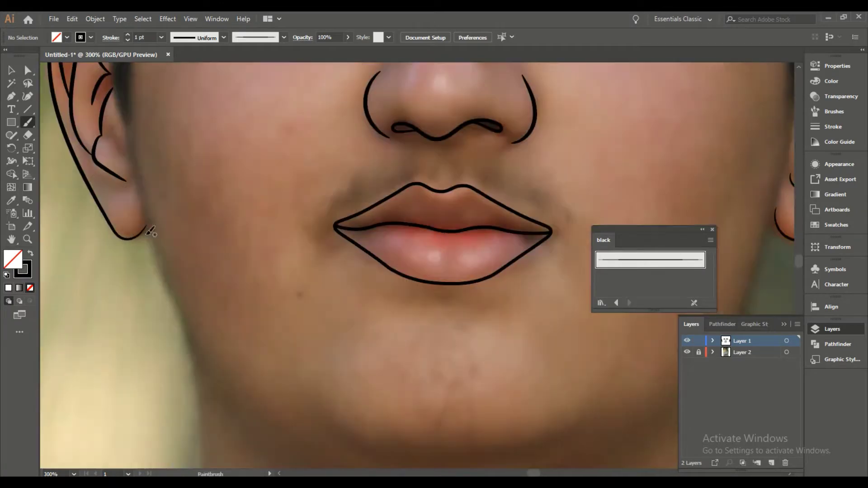
pyautogui.scroll(-1, 150, 231)
pyautogui.moveTo(146, 224); pyautogui.dragTo(173, 276)
pyautogui.hotkey('ctrl', 'z')
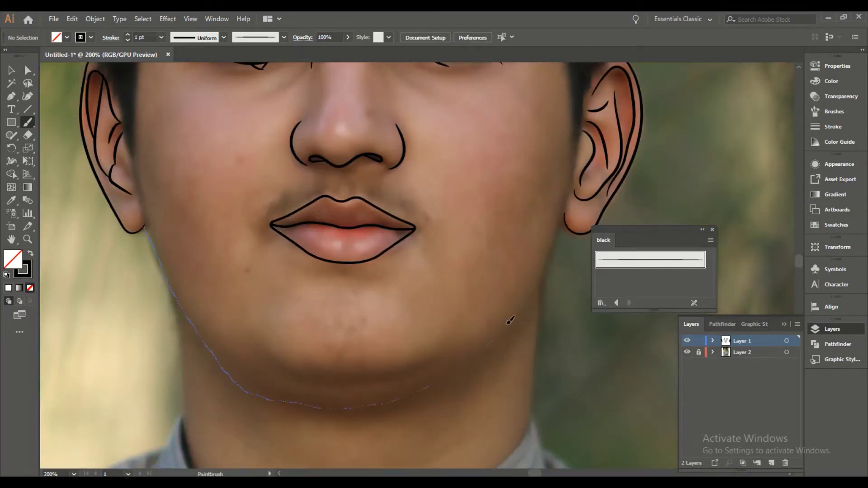
pyautogui.moveTo(510, 319); pyautogui.dragTo(563, 207)
# Draw the chin line, the curve under the chin and the jaw down toward the neck.
pyautogui.moveTo(208, 349); pyautogui.dragTo(305, 382)
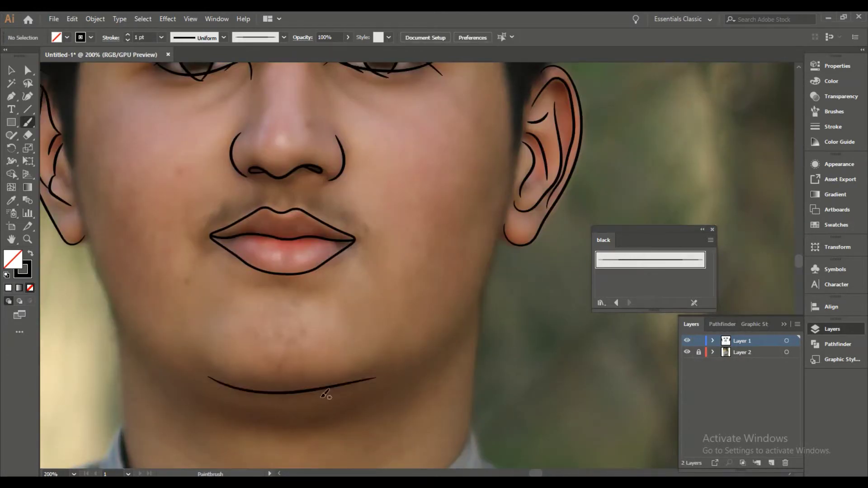
pyautogui.moveTo(379, 368); pyautogui.dragTo(378, 370)
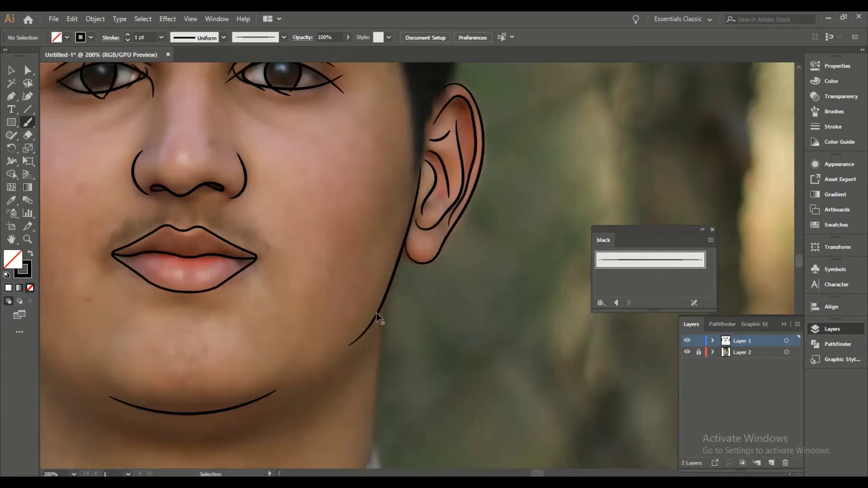
pyautogui.moveTo(312, 328)
pyautogui.mouseDown()
pyautogui.moveTo(253, 407)
pyautogui.moveTo(275, 382)
pyautogui.mouseUp()
pyautogui.click(59, 148)
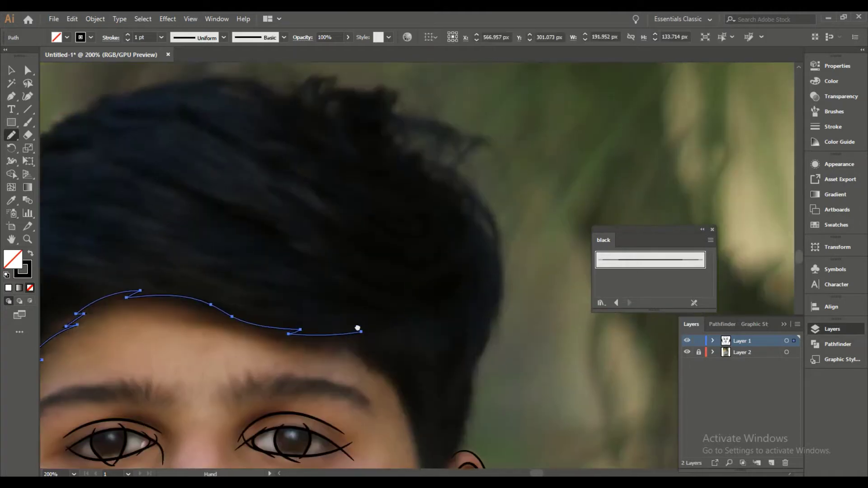
# Trace the hair outline over the forehead, top and left side, and fill it solid black.
pyautogui.moveTo(589, 190); pyautogui.dragTo(421, 281)
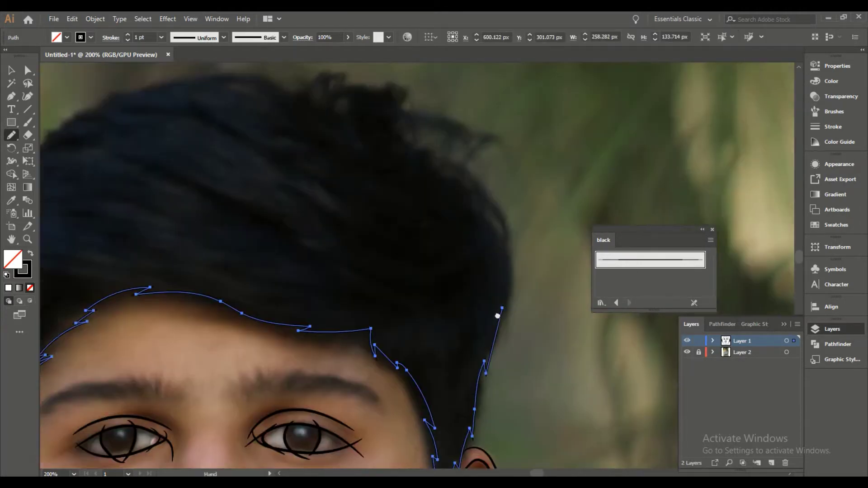
pyautogui.moveTo(461, 235); pyautogui.dragTo(434, 225)
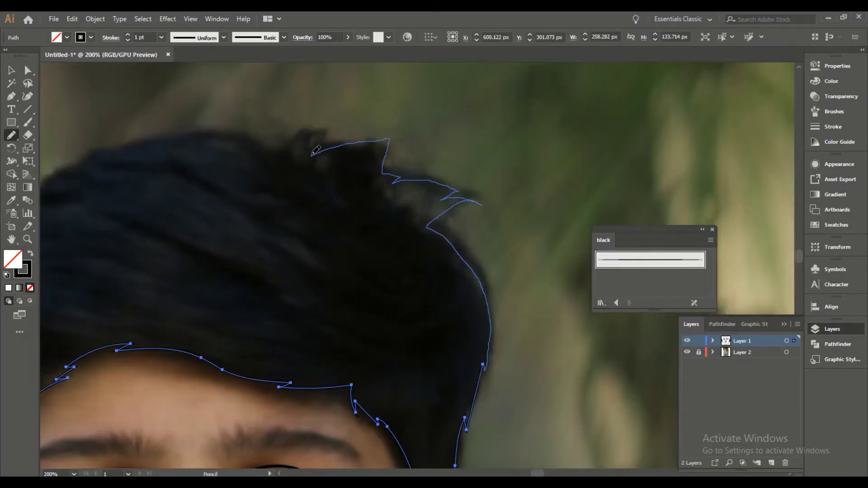
pyautogui.moveTo(316, 150); pyautogui.dragTo(159, 303)
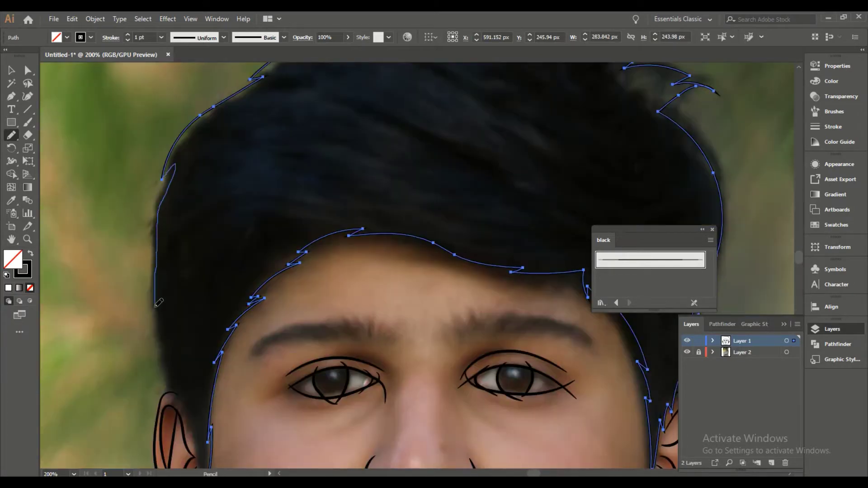
pyautogui.scroll(-3, 195, 451)
pyautogui.scroll(-2, 262, 281)
pyautogui.hotkey('shift', 'x')
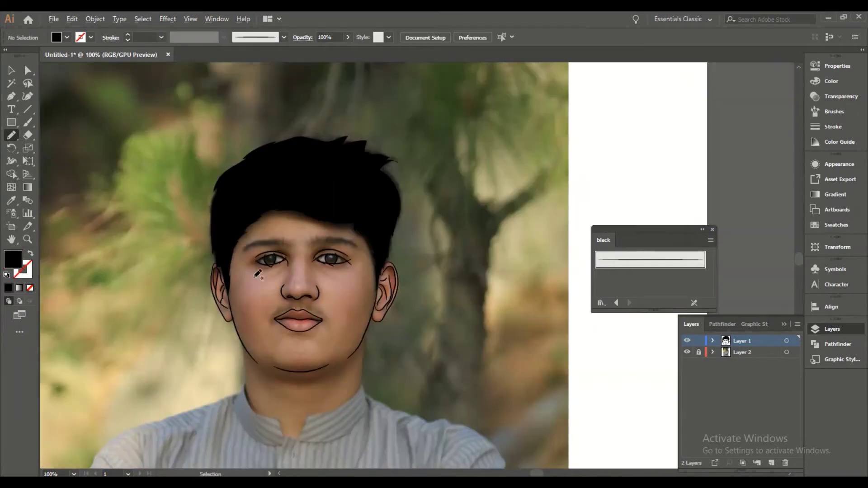
pyautogui.scroll(5, 167, 142)
# Paint the left and right neck lines down to the collar with the brush.
pyautogui.press('b')
pyautogui.moveTo(233, 159); pyautogui.dragTo(240, 286)
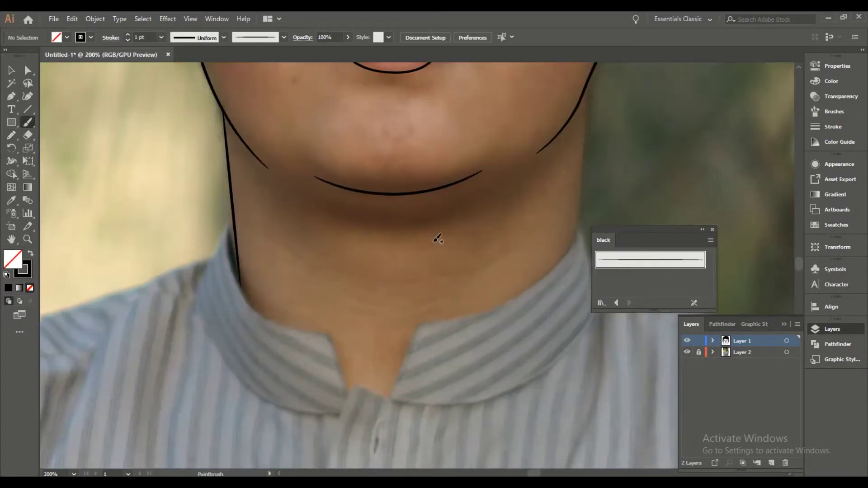
pyautogui.moveTo(586, 207); pyautogui.dragTo(586, 208)
pyautogui.scroll(-3, 369, 243)
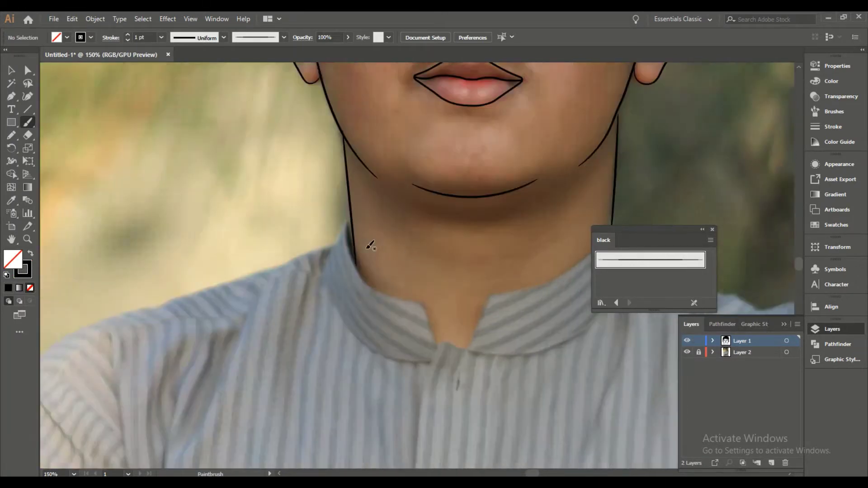
pyautogui.scroll(2, 410, 330)
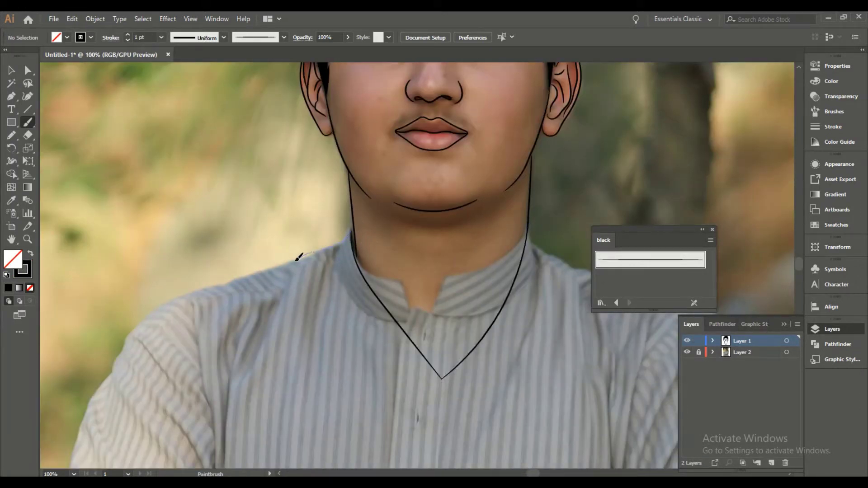
pyautogui.hotkey('ctrl', '0')
# Save the drawing into a new folder inside the june folder on drive D.
pyautogui.hotkey('ctrl', 's')
pyautogui.click(48, 446)
pyautogui.doubleClick(130, 113)
pyautogui.rightClick(279, 238)
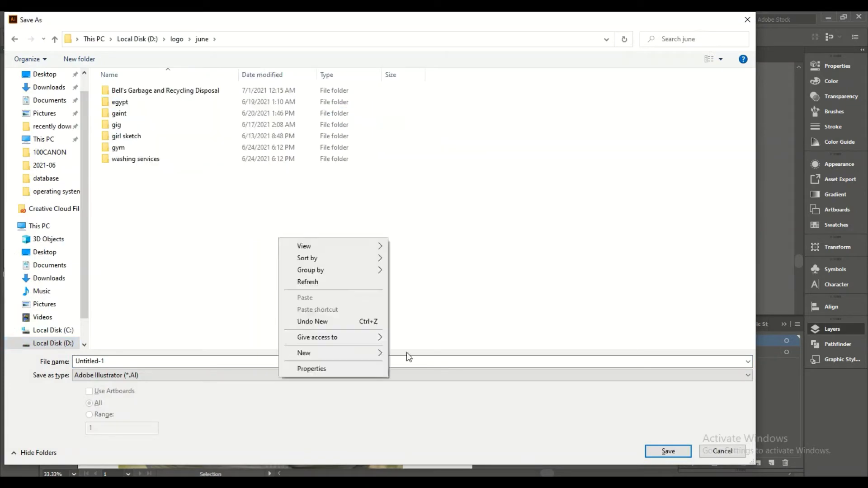
pyautogui.click(408, 357)
pyautogui.press('Return')
pyautogui.press('Return')
pyautogui.press('Return')
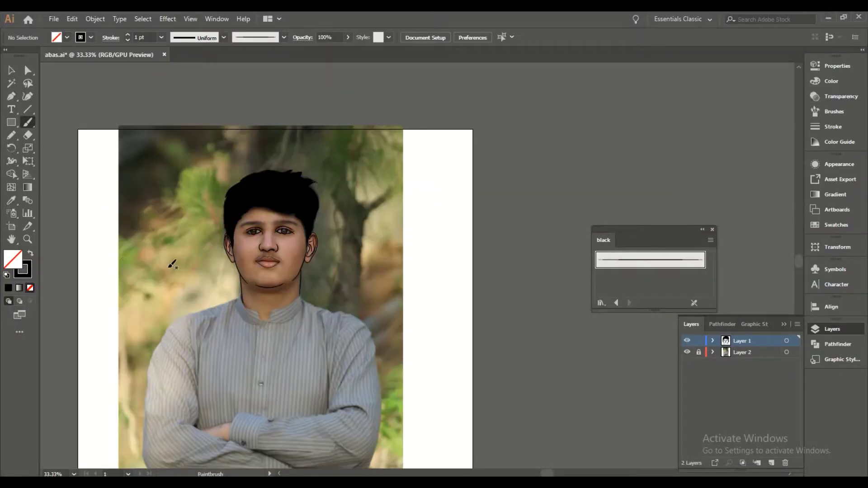
# Zoom into abas.ai and set the stroke colour to black (000000).
pyautogui.scroll(1, 285, 357)
pyautogui.scroll(1, 266, 351)
pyautogui.scroll(1, 362, 321)
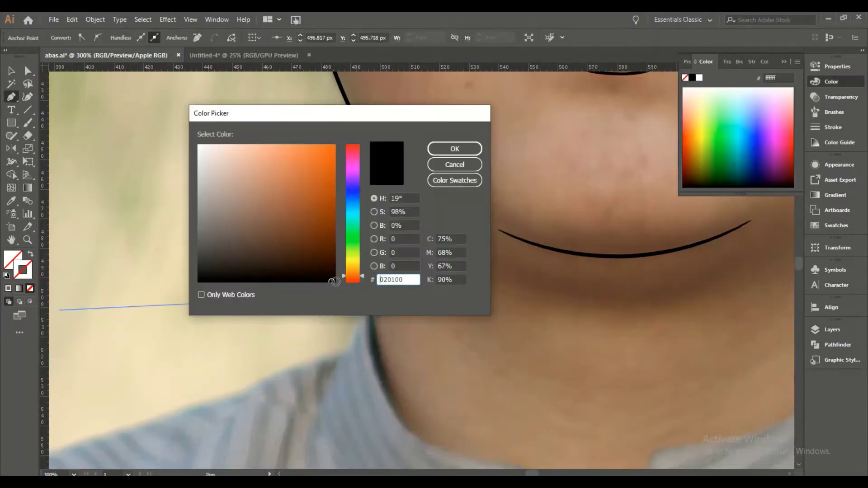
pyautogui.doubleClick(22, 270)
pyautogui.click(455, 149)
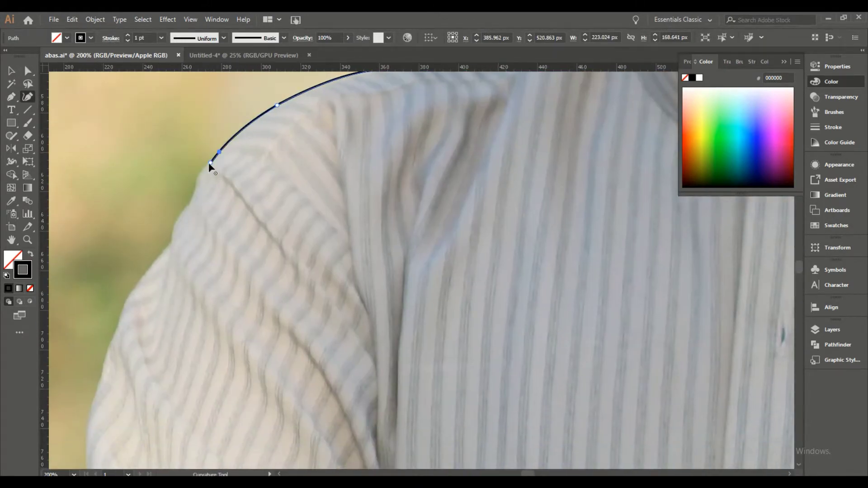
# Undo the misplaced anchor points and zoom in closer on the left shoulder edge.
pyautogui.hotkey('ctrl', 'z')
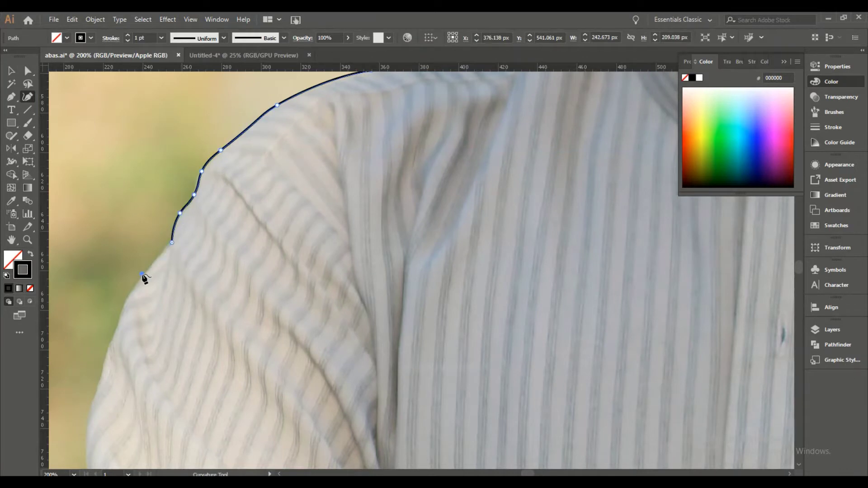
pyautogui.hotkey('ctrl', 'z')
pyautogui.hotkey('ctrl', '+')
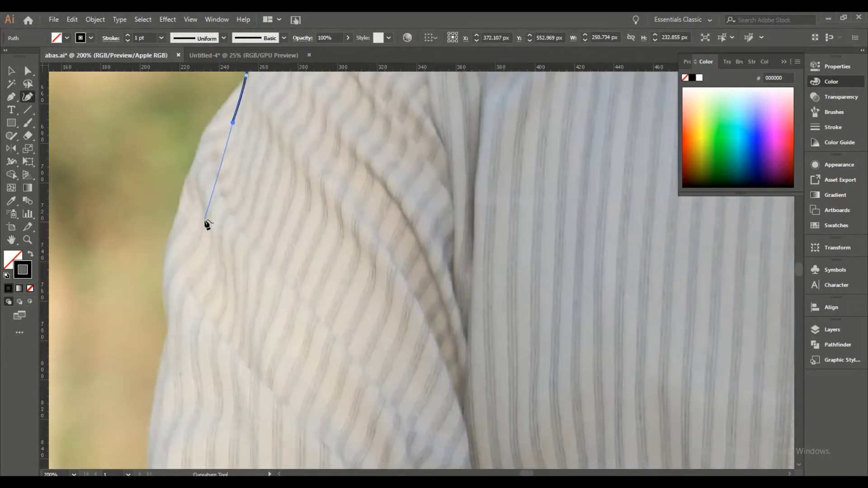
pyautogui.scroll(-5, 415, 330)
pyautogui.scroll(6, 374, 253)
pyautogui.scroll(-2, 374, 253)
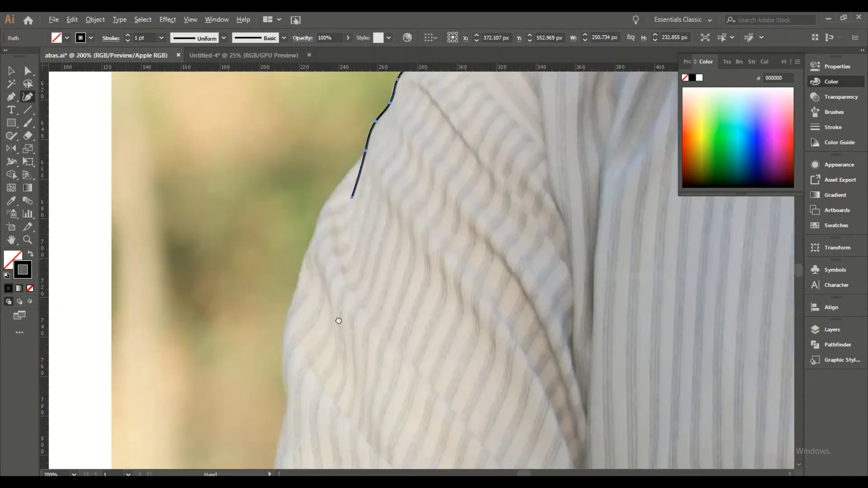
pyautogui.scroll(4, 267, 344)
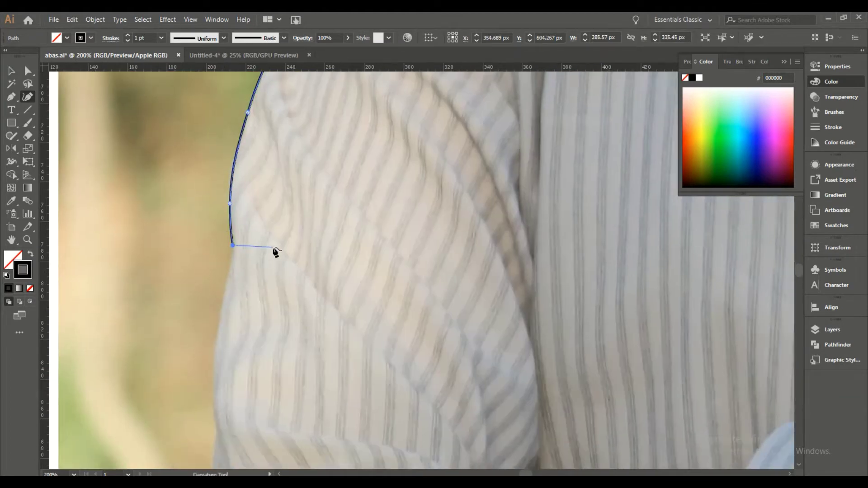
# Trace the outline along the left shoulder and down the upper arm.
pyautogui.click(273, 248)
pyautogui.scroll(-2, 280, 271)
pyautogui.scroll(-2, 287, 295)
pyautogui.click(250, 231)
pyautogui.click(264, 448)
pyautogui.scroll(2, 265, 448)
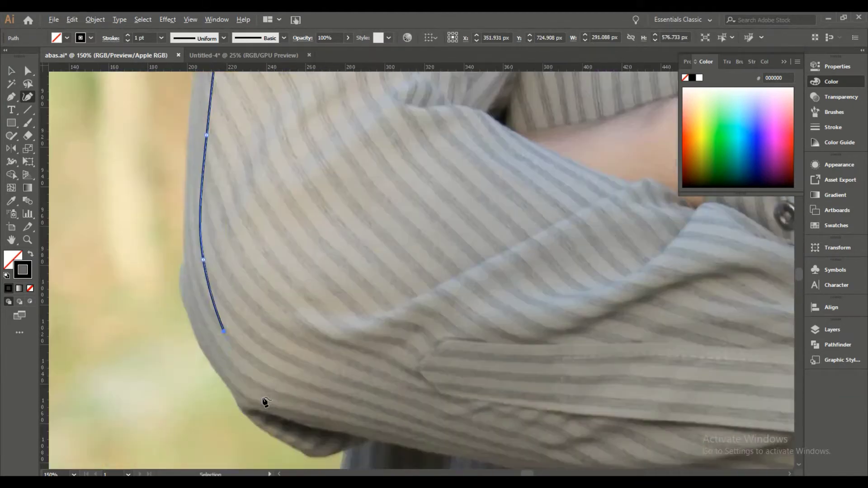
pyautogui.hscroll(4, 552, 420)
# Continue the outline along the sleeve edge and across the cuff.
pyautogui.click(465, 407)
pyautogui.hscroll(4, 466, 407)
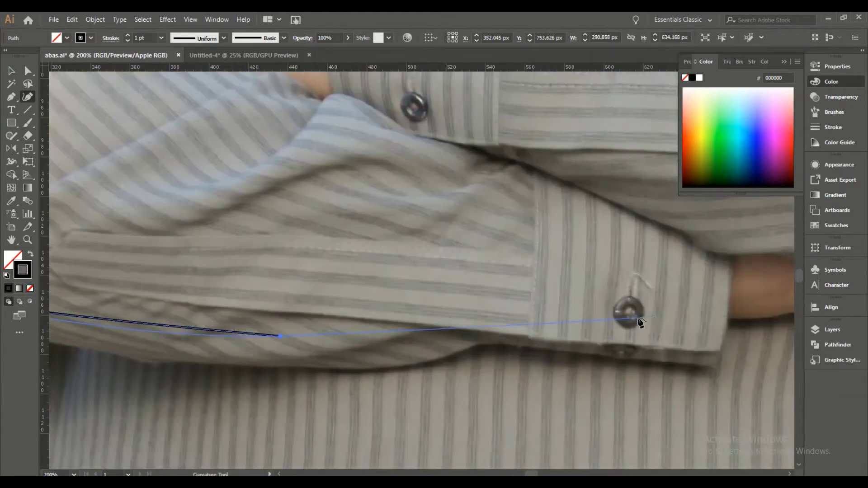
pyautogui.click(640, 319)
pyautogui.scroll(2, 643, 317)
pyautogui.click(462, 389)
pyautogui.scroll(-2, 721, 341)
pyautogui.click(720, 341)
pyautogui.hscroll(3, 721, 341)
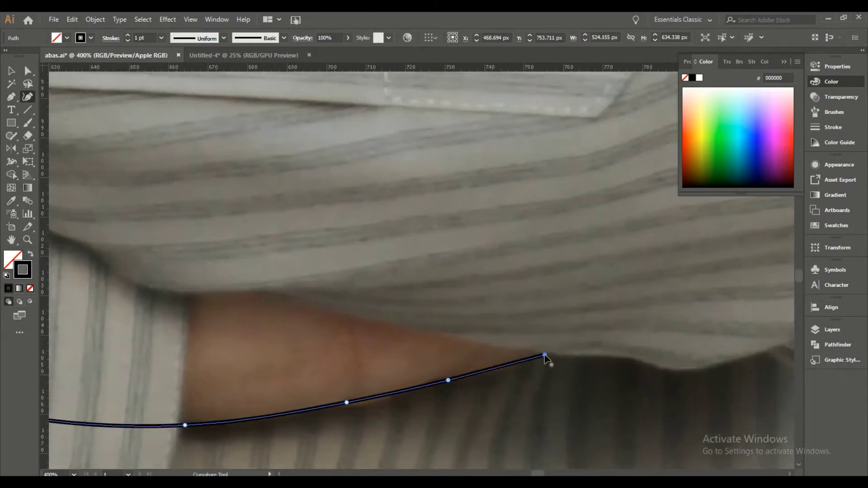
pyautogui.click(547, 357)
# Wrap the outline around the exposed forearm and cuff opening, cornering at the cuff tip.
pyautogui.scroll(-2, 547, 356)
pyautogui.scroll(2, 498, 400)
pyautogui.click(388, 335)
pyautogui.click(306, 337)
pyautogui.click(252, 311)
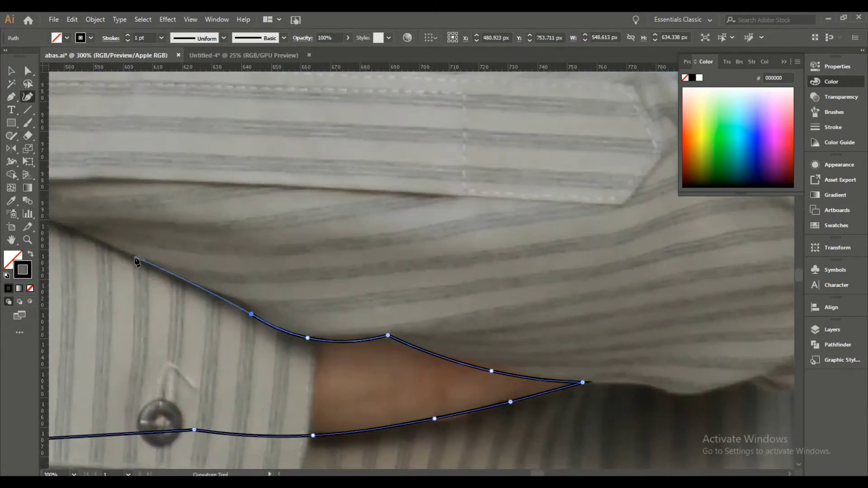
# Extend the outline up the folded inner sleeve to where the forearm meets the sleeve.
pyautogui.scroll(-3, 271, 294)
pyautogui.hscroll(-3, 294, 218)
pyautogui.scroll(-3, 294, 218)
pyautogui.click(233, 281)
pyautogui.click(126, 233)
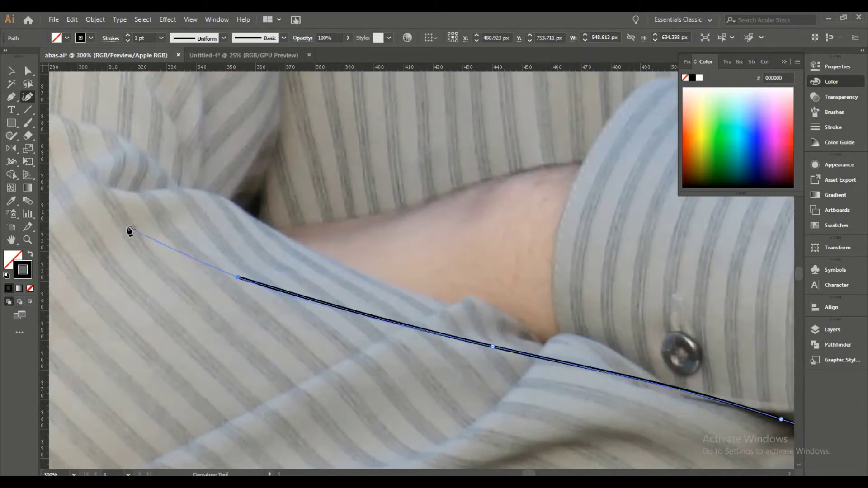
pyautogui.scroll(-2, 287, 434)
pyautogui.click(332, 459)
pyautogui.scroll(-3, 288, 325)
pyautogui.hscroll(2, 287, 325)
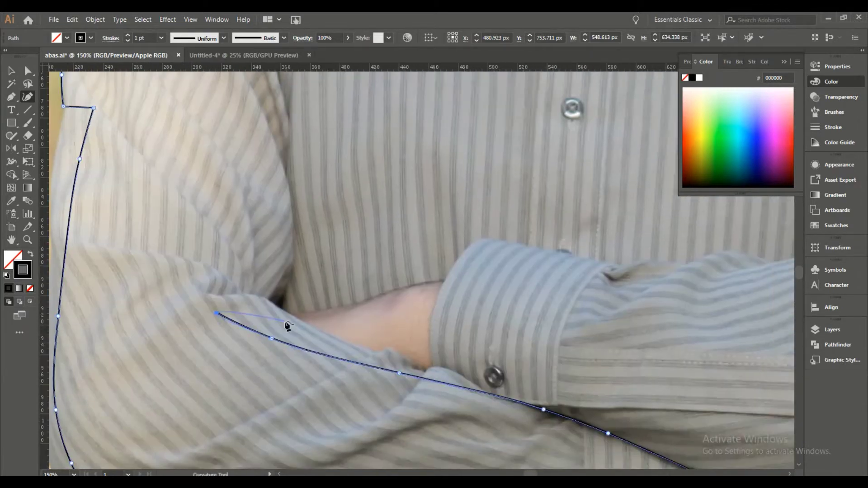
pyautogui.scroll(3, 263, 317)
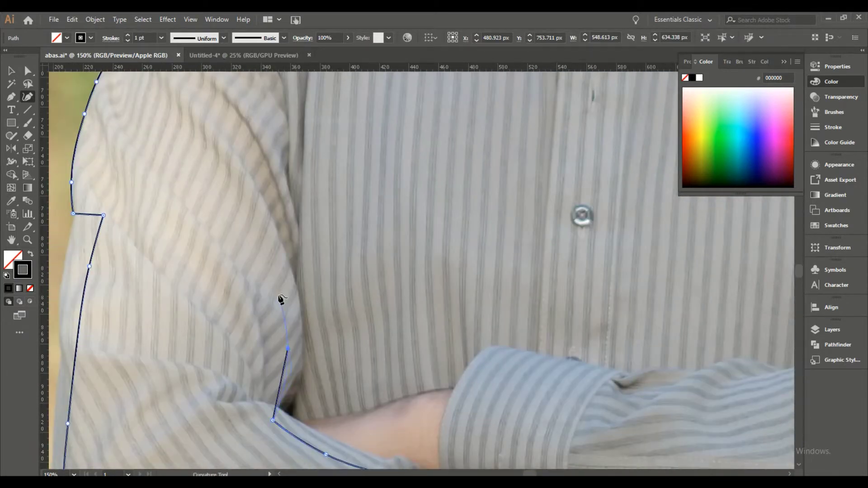
# Zoom out to review the whole arm outline, then zoom back in on the arm.
pyautogui.moveTo(290, 233); pyautogui.dragTo(280, 349)
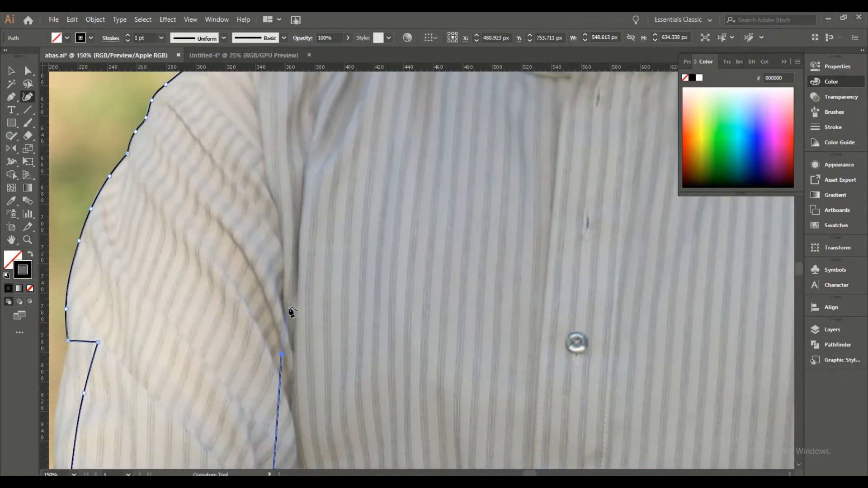
pyautogui.hotkey('ctrl', '0')
pyautogui.hotkey('ctrl', '1')
pyautogui.scroll(-1, 275, 255)
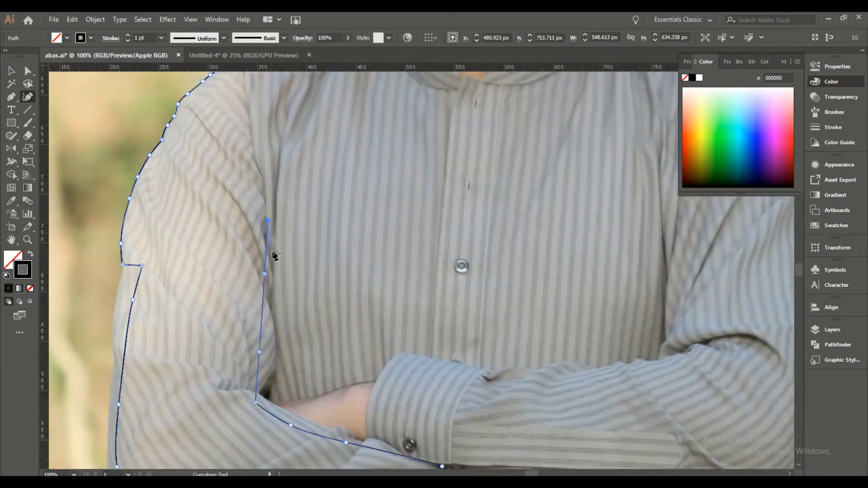
# Start a new outline at the other shoulder and run it down the sleeve edge.
pyautogui.hotkey('ctrl', '0')
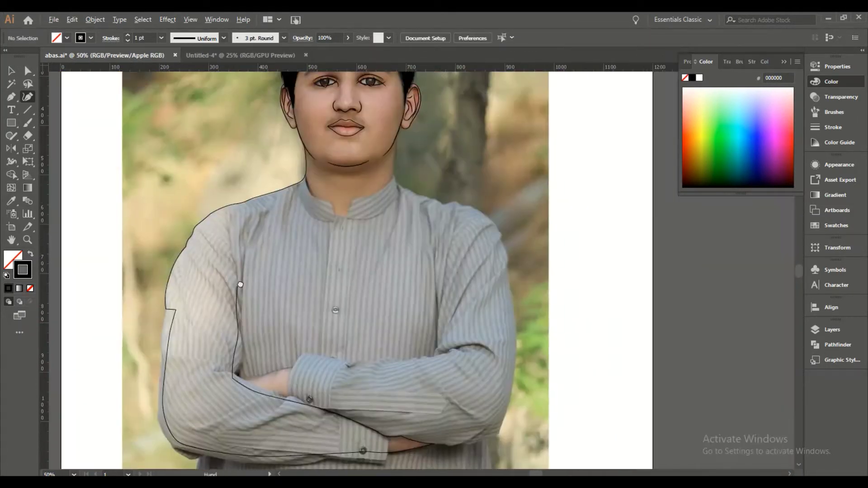
pyautogui.scroll(3, 393, 283)
pyautogui.scroll(2, 238, 119)
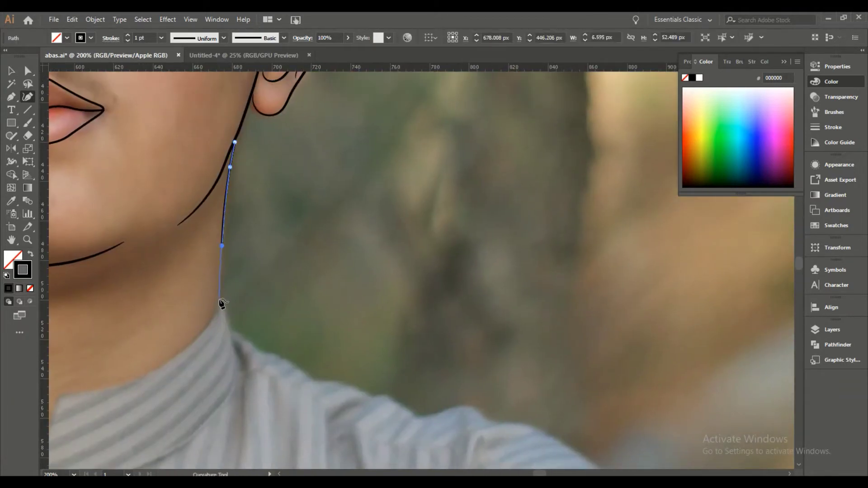
pyautogui.scroll(-5, 485, 423)
pyautogui.click(490, 204)
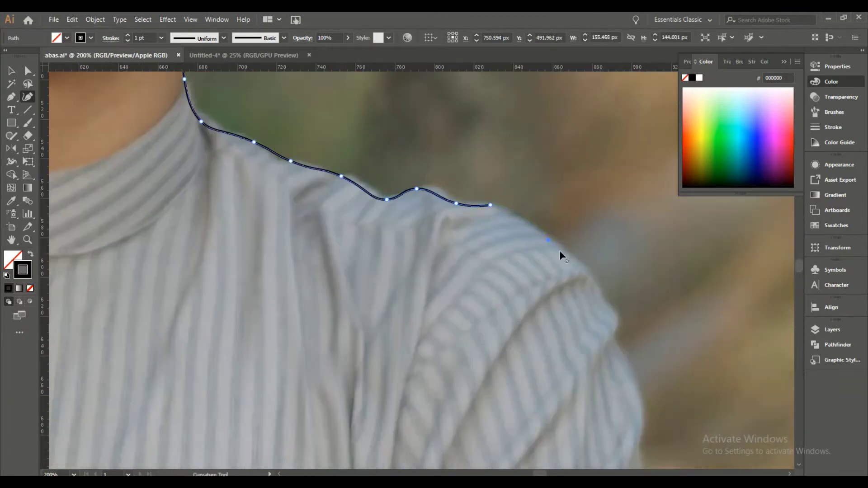
pyautogui.scroll(-5, 619, 346)
pyautogui.click(583, 190)
pyautogui.click(615, 407)
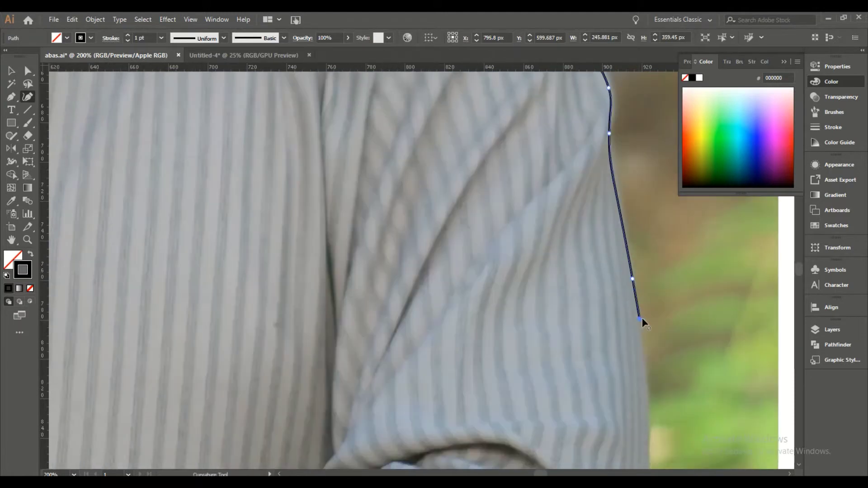
# Add a sharp corner on the sleeve outline and reshape the curve of the sleeve segment.
pyautogui.doubleClick(642, 318)
pyautogui.click(609, 323)
pyautogui.moveTo(609, 322); pyautogui.dragTo(588, 174)
pyautogui.scroll(-7, 588, 173)
pyautogui.click(613, 322)
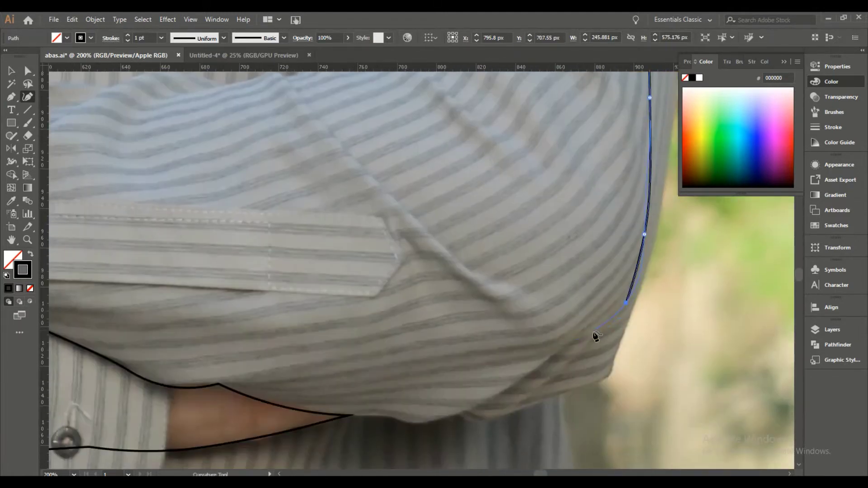
# Carry the outline along the folded forearm and the sleeve fold.
pyautogui.hscroll(-10, 104, 329)
pyautogui.click(277, 335)
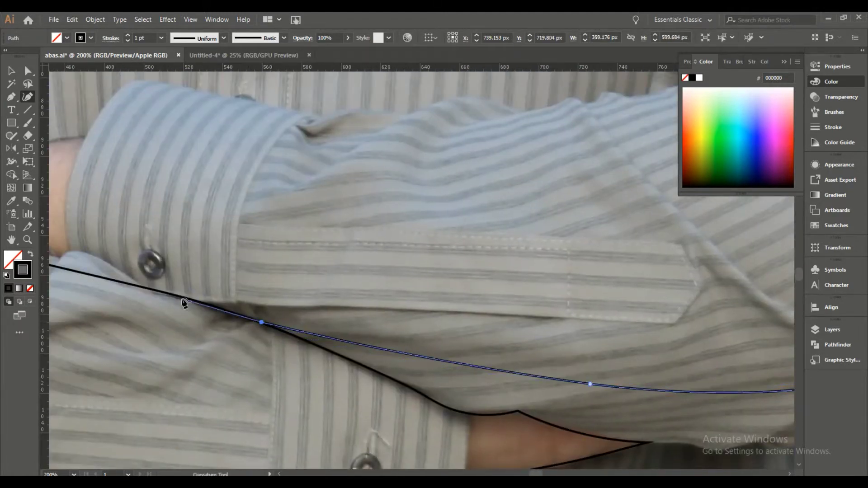
pyautogui.hscroll(-3, 192, 317)
pyautogui.click(469, 381)
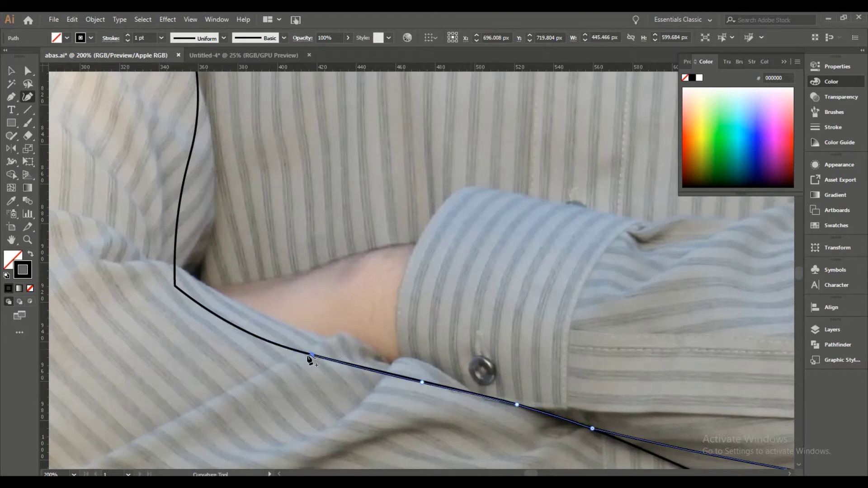
pyautogui.click(248, 331)
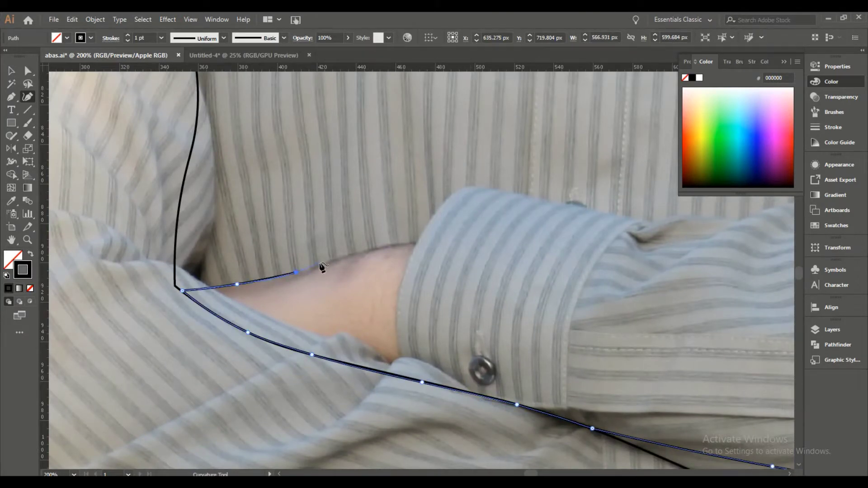
pyautogui.hscroll(4, 236, 285)
pyautogui.click(651, 270)
pyautogui.hscroll(6, 543, 280)
pyautogui.click(442, 294)
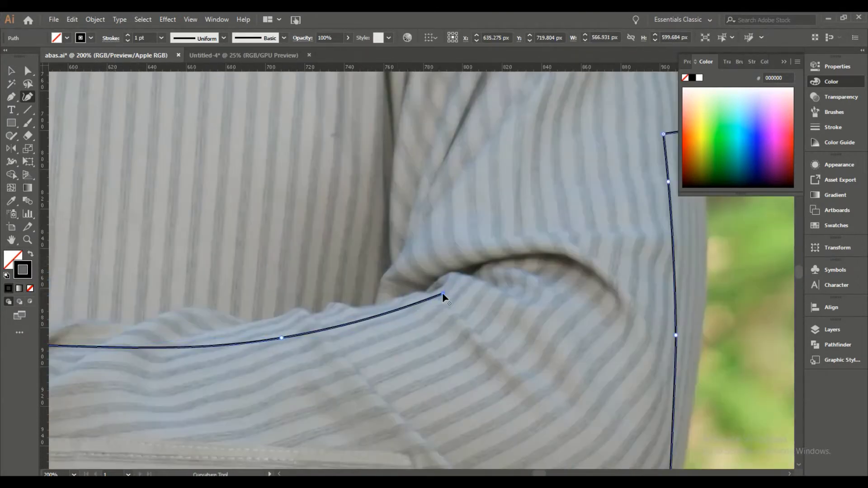
# Trace the outline up the sleeve's outer edge.
pyautogui.scroll(3, 442, 294)
pyautogui.click(420, 357)
pyautogui.scroll(3, 419, 285)
pyautogui.click(389, 320)
pyautogui.click(365, 187)
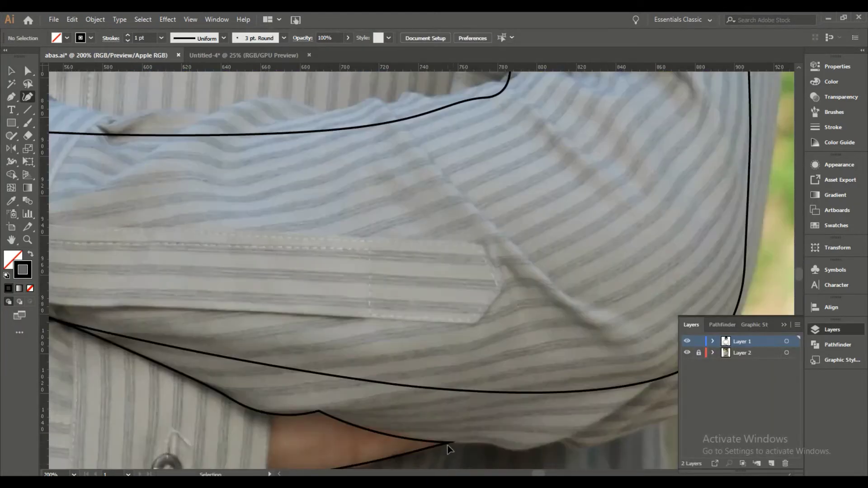
# Outline the lower arm edge around the forearm and wrist, closing the forearm path.
pyautogui.click(448, 446)
pyautogui.click(535, 392)
pyautogui.click(443, 390)
pyautogui.click(350, 376)
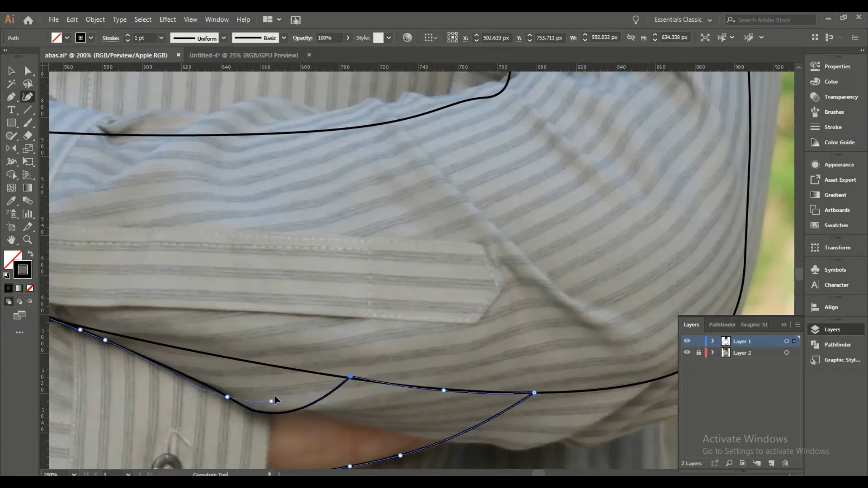
pyautogui.click(295, 370)
pyautogui.click(212, 355)
pyautogui.click(78, 327)
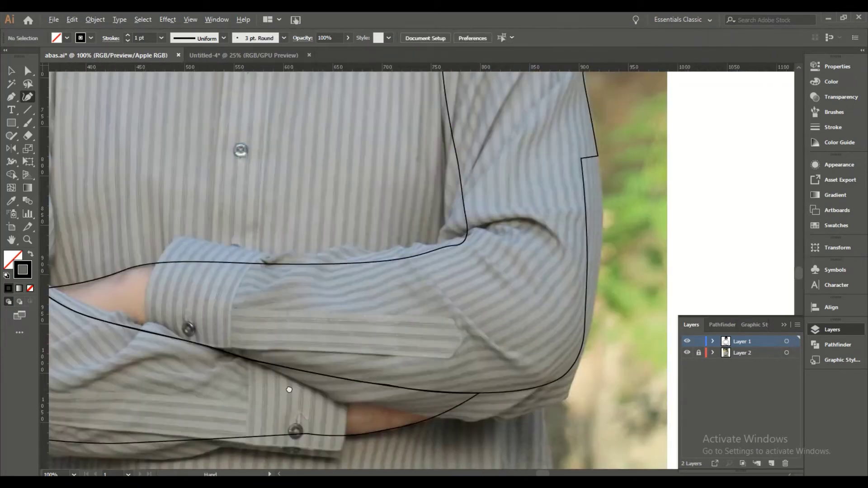
pyautogui.scroll(5, 287, 388)
# Trace the upper collar line from the left neck edge around to the right neck edge.
pyautogui.scroll(5, 434, 401)
pyautogui.scroll(5, 358, 294)
pyautogui.click(156, 209)
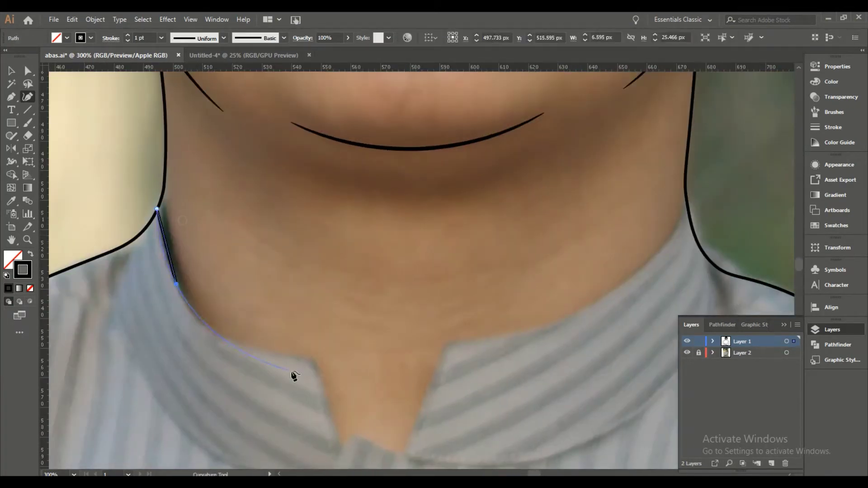
pyautogui.click(172, 282)
pyautogui.click(312, 374)
pyautogui.click(449, 370)
pyautogui.click(687, 213)
pyautogui.press('Escape')
# Draw a second, lower collar line that joins back at the left neck edge.
pyautogui.click(688, 215)
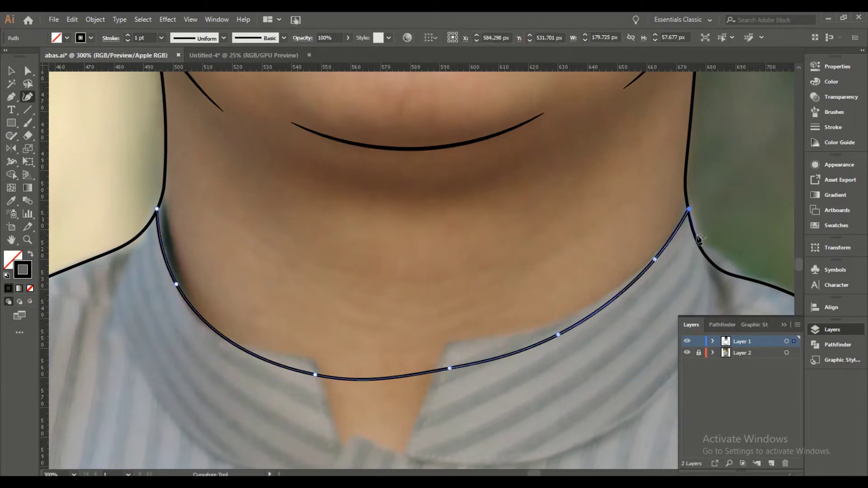
pyautogui.click(657, 300)
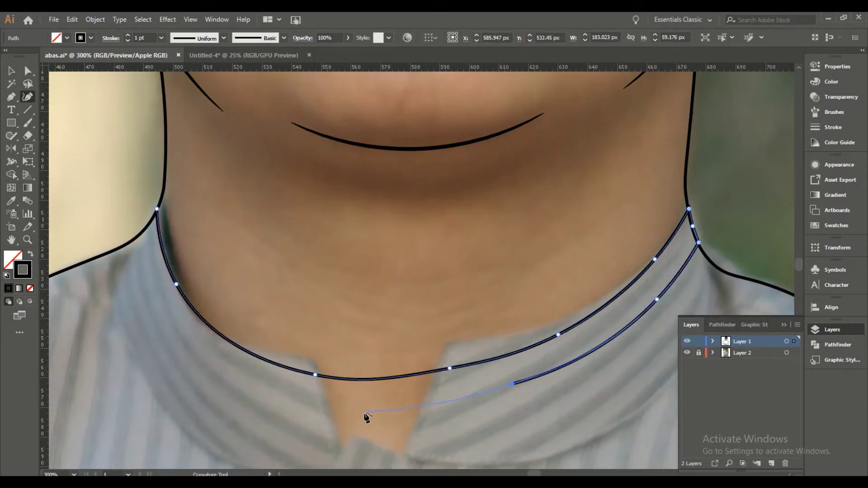
pyautogui.click(513, 384)
pyautogui.click(363, 414)
pyautogui.click(202, 364)
pyautogui.click(145, 253)
pyautogui.click(157, 209)
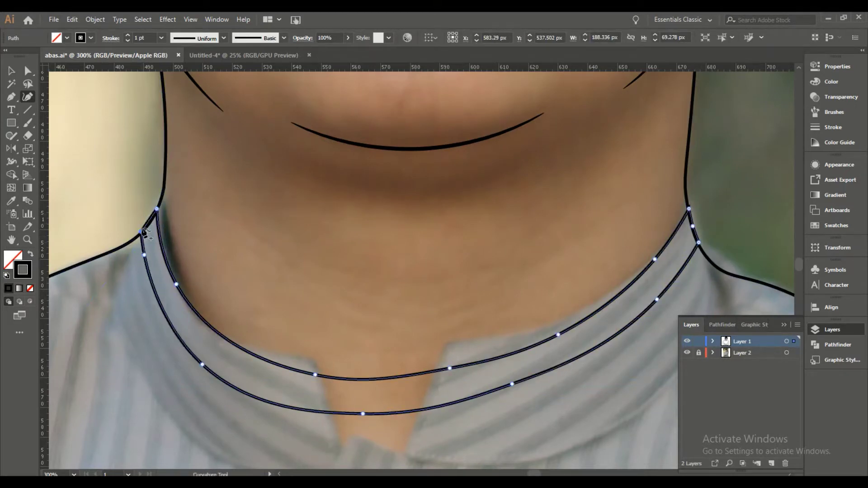
pyautogui.scroll(-3, 159, 212)
pyautogui.scroll(3, 250, 253)
# Draw a closed hem band across the left sleeve.
pyautogui.click(131, 290)
pyautogui.click(280, 286)
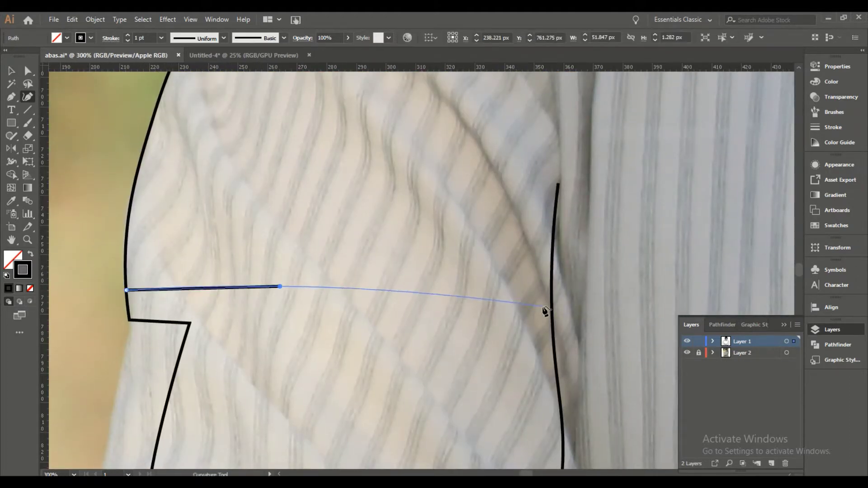
pyautogui.click(552, 313)
pyautogui.click(562, 338)
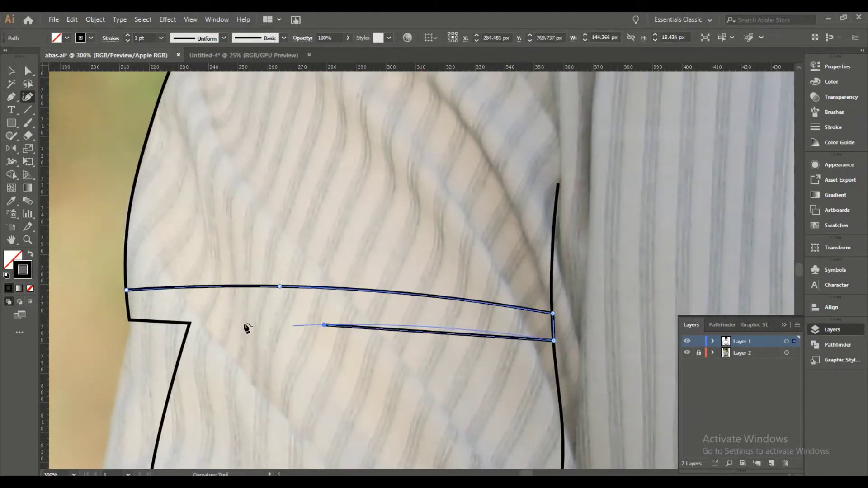
pyautogui.click(129, 315)
pyautogui.click(127, 290)
pyautogui.scroll(-3, 184, 310)
pyautogui.scroll(-3, 248, 337)
pyautogui.scroll(4, 155, 287)
# Trace the left shoulder seam from the arm outline up to the collar.
pyautogui.click(136, 198)
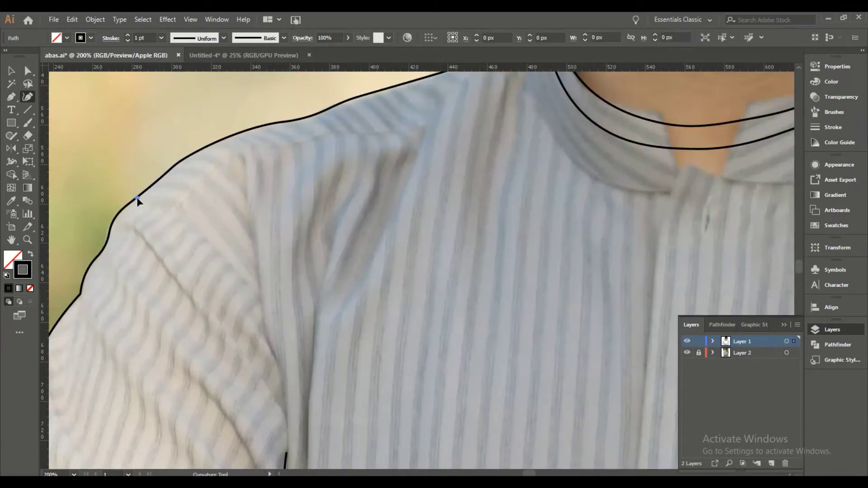
pyautogui.click(290, 452)
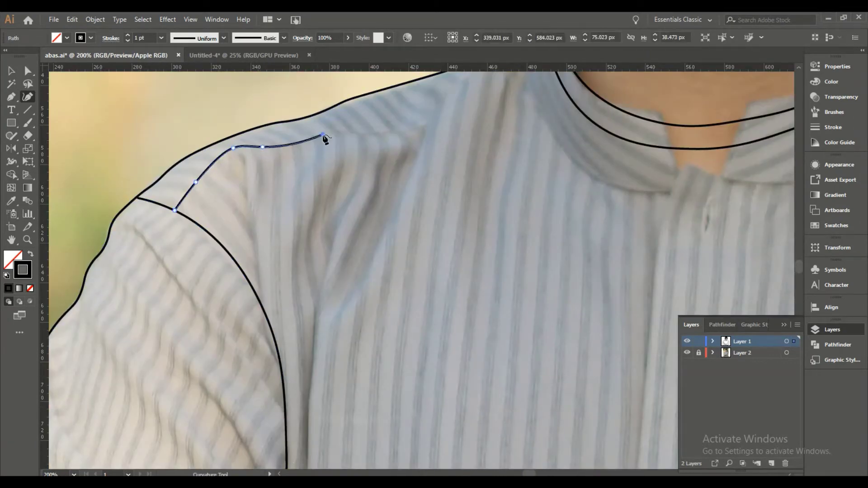
pyautogui.click(366, 131)
pyautogui.scroll(2, 366, 131)
pyautogui.click(402, 189)
pyautogui.click(538, 121)
pyautogui.scroll(-5, 538, 121)
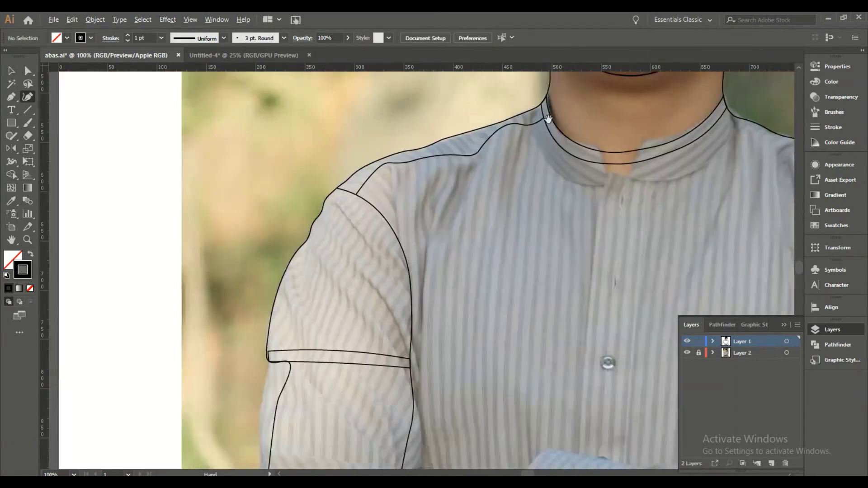
pyautogui.scroll(5, 120, 414)
pyautogui.scroll(-5, 289, 384)
pyautogui.scroll(5, 301, 275)
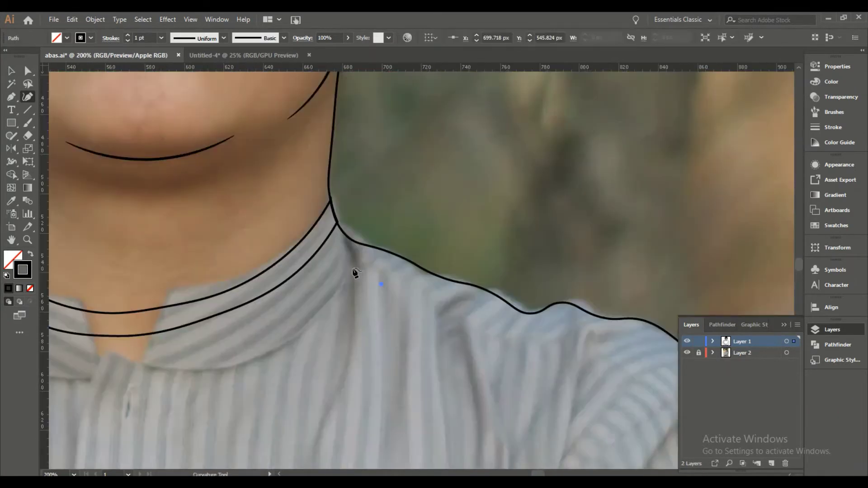
# Trace the right shoulder seam outward from the collar along the shoulder.
pyautogui.click(328, 239)
pyautogui.click(354, 267)
pyautogui.click(407, 280)
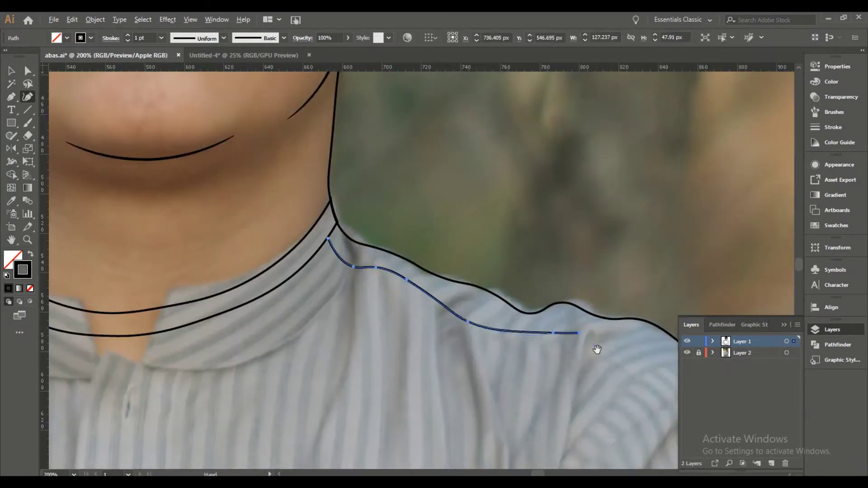
pyautogui.click(634, 376)
pyautogui.moveTo(635, 376); pyautogui.dragTo(451, 314)
pyautogui.press('Escape')
pyautogui.scroll(-2, 451, 311)
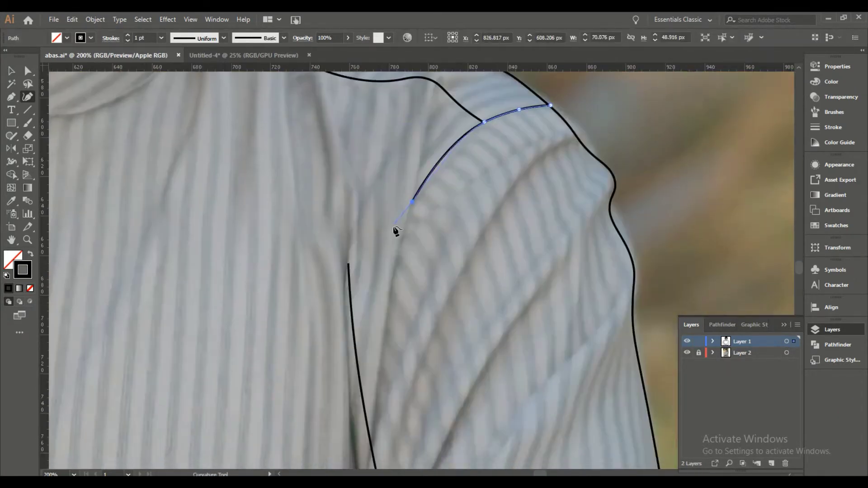
# Draw the short armhole seam curving down the right sleeve.
pyautogui.click(349, 267)
pyautogui.click(374, 287)
pyautogui.press('Escape')
pyautogui.scroll(-3, 396, 280)
pyautogui.scroll(3, 396, 280)
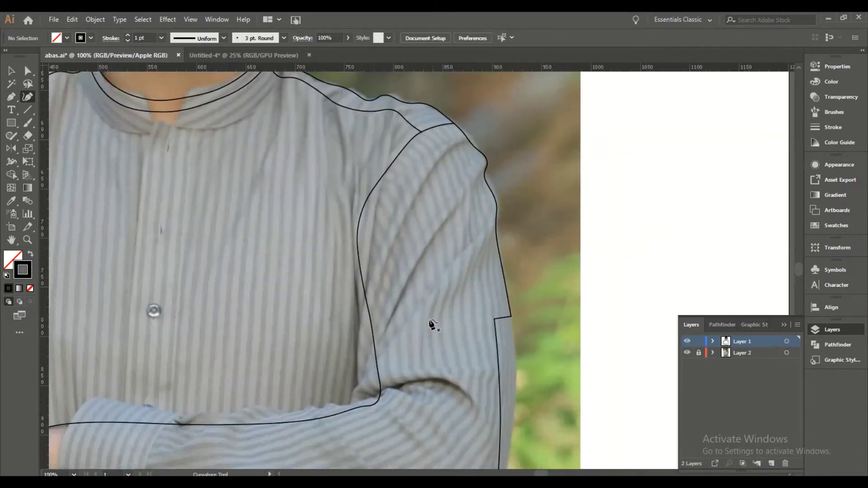
pyautogui.scroll(3, 434, 325)
# Draw a closed hem band across the right sleeve.
pyautogui.click(314, 351)
pyautogui.click(470, 313)
pyautogui.click(669, 299)
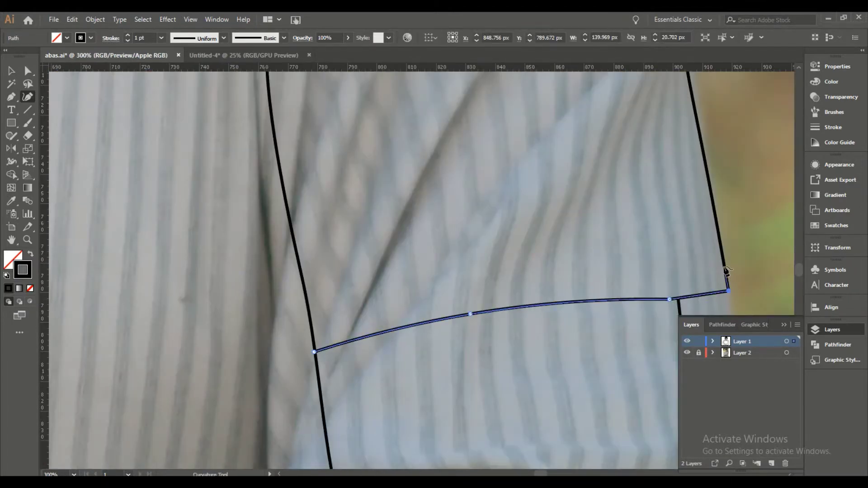
pyautogui.click(315, 352)
pyautogui.scroll(-4, 617, 349)
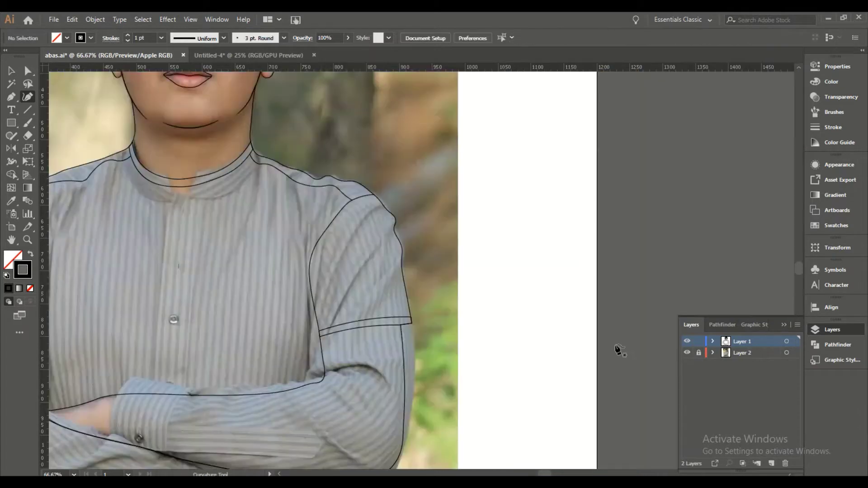
# Hide the reference photo, add two points on the arm outline below the sleeve band, then show the photo again.
pyautogui.click(687, 353)
pyautogui.scroll(3, 142, 308)
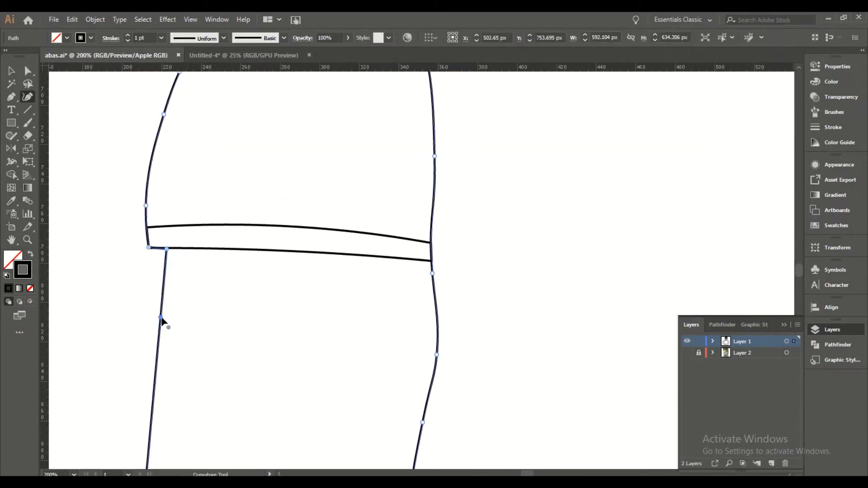
pyautogui.scroll(-3, 495, 287)
pyautogui.scroll(3, 494, 286)
pyautogui.click(542, 238)
pyautogui.scroll(-2, 520, 316)
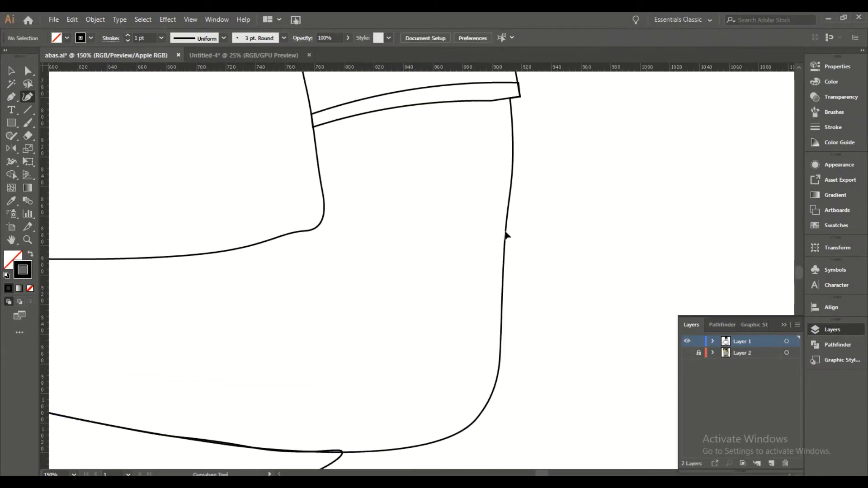
pyautogui.click(508, 249)
pyautogui.press('Escape')
pyautogui.scroll(-3, 445, 372)
pyautogui.scroll(4, 556, 330)
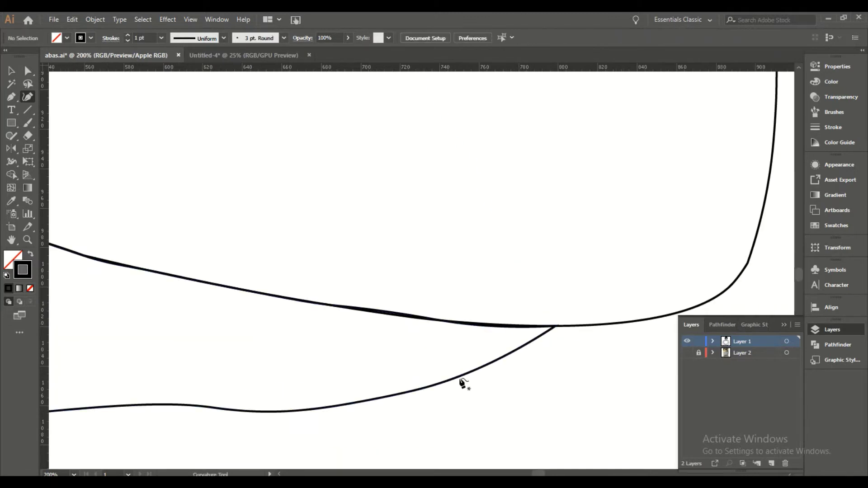
pyautogui.click(687, 353)
pyautogui.scroll(-3, 446, 361)
# Check the forearm outline and left shoulder seam joins, then fit the whole figure in view.
pyautogui.click(227, 308)
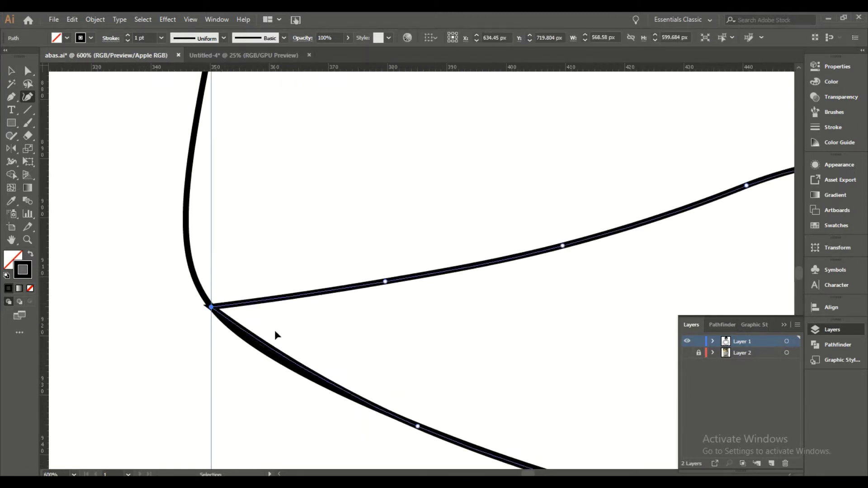
pyautogui.hotkey('ctrl', '0')
pyautogui.scroll(3, 291, 181)
pyautogui.click(413, 236)
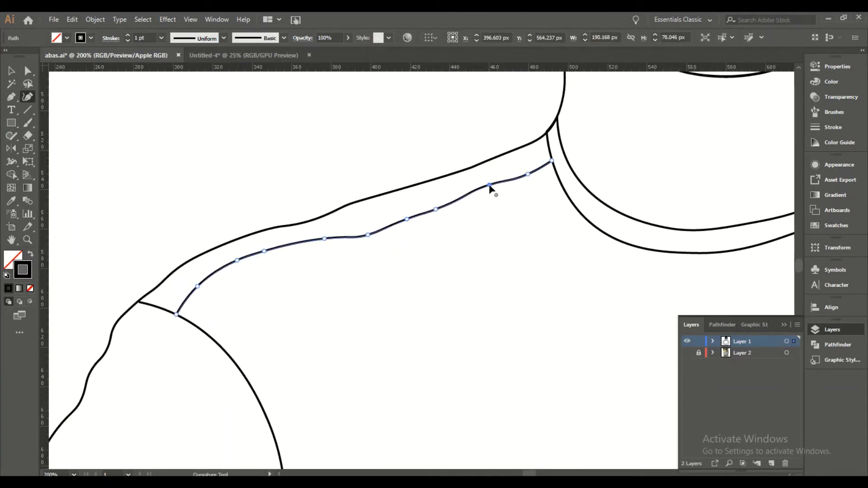
pyautogui.hscroll(5, 368, 235)
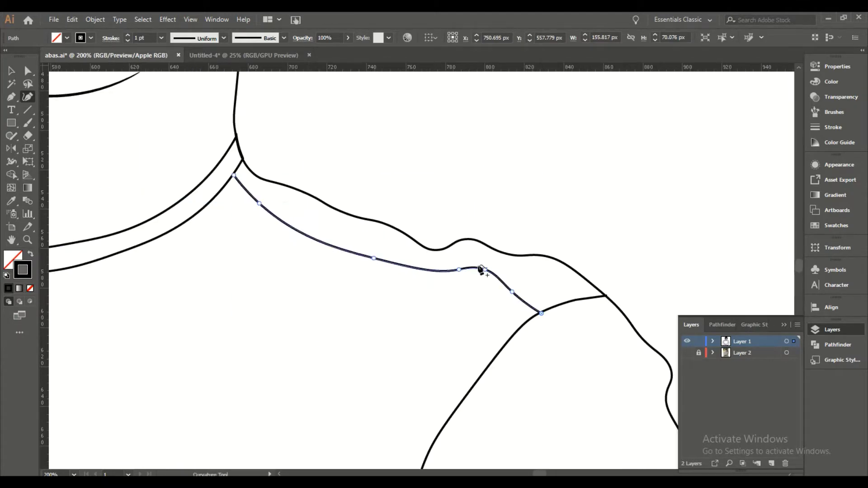
pyautogui.press('Escape')
pyautogui.hotkey('ctrl', '0')
# Toggle the reference photo to compare it with the drawing and fit the figure in view.
pyautogui.scroll(1, 320, 377)
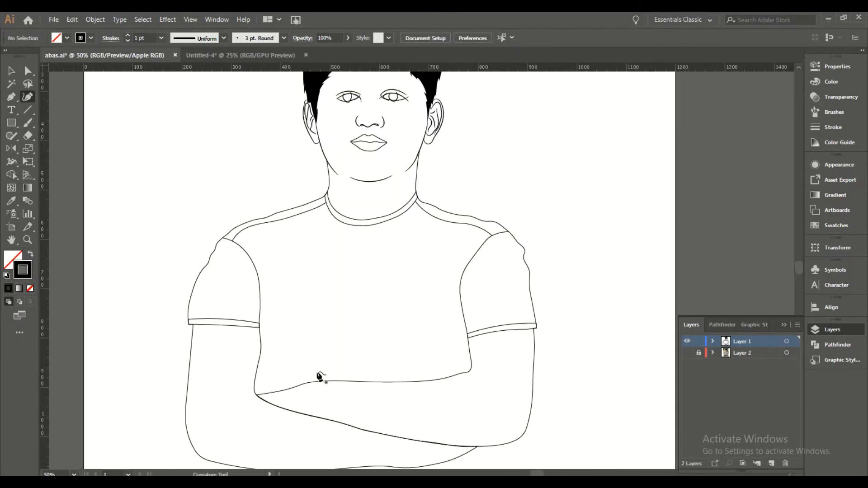
pyautogui.click(688, 353)
pyautogui.scroll(-2, 316, 272)
pyautogui.scroll(1, 279, 242)
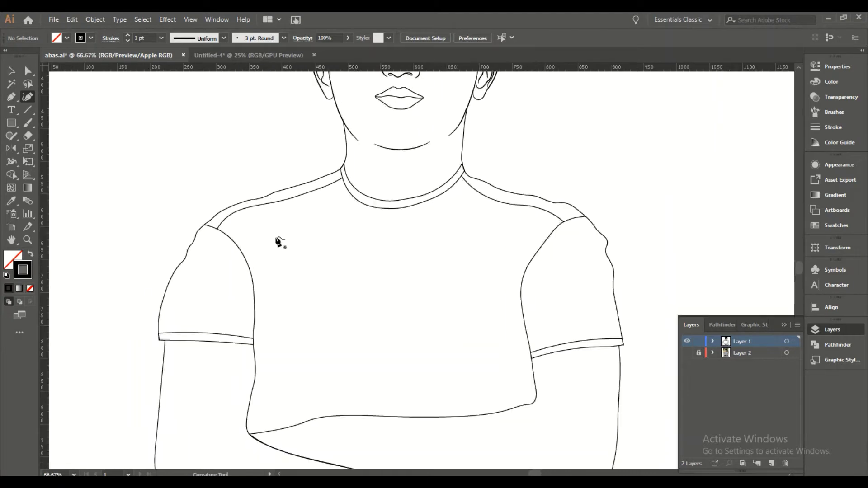
pyautogui.hotkey('ctrl', '0')
# Select the left eye group and the stray stroke at the eye's outer corner.
pyautogui.press('v')
pyautogui.click(332, 131)
pyautogui.scroll(5, 345, 311)
pyautogui.click(89, 20)
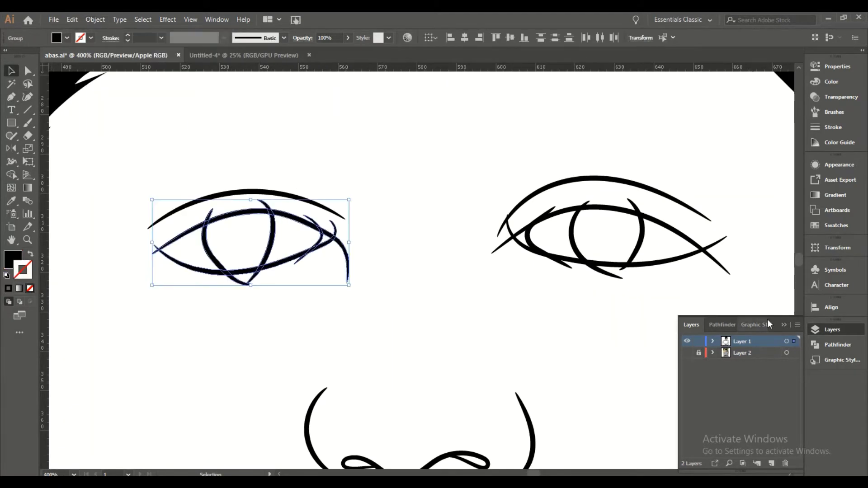
pyautogui.moveTo(767, 320); pyautogui.dragTo(833, 307)
pyautogui.click(838, 322)
pyautogui.press('a')
pyautogui.click(343, 259)
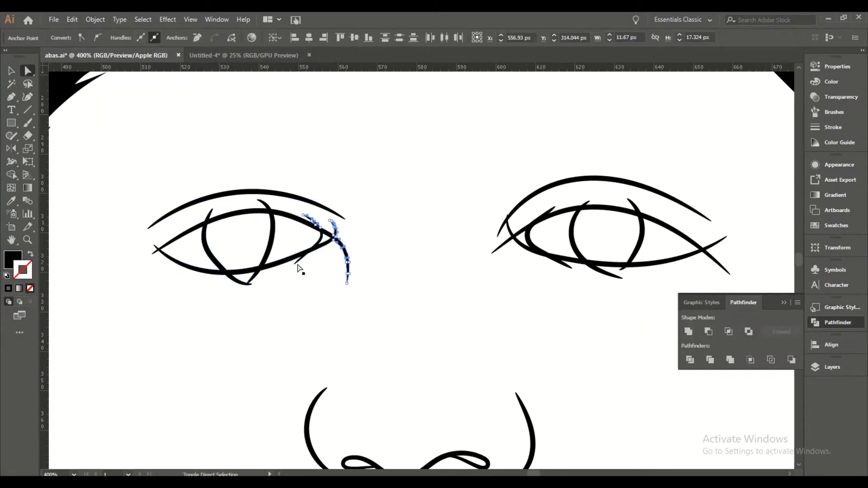
pyautogui.click(519, 273)
# Select the right eye's strokes and the short eyelash stroke above the eye.
pyautogui.hscroll(5, 519, 273)
pyautogui.press('v')
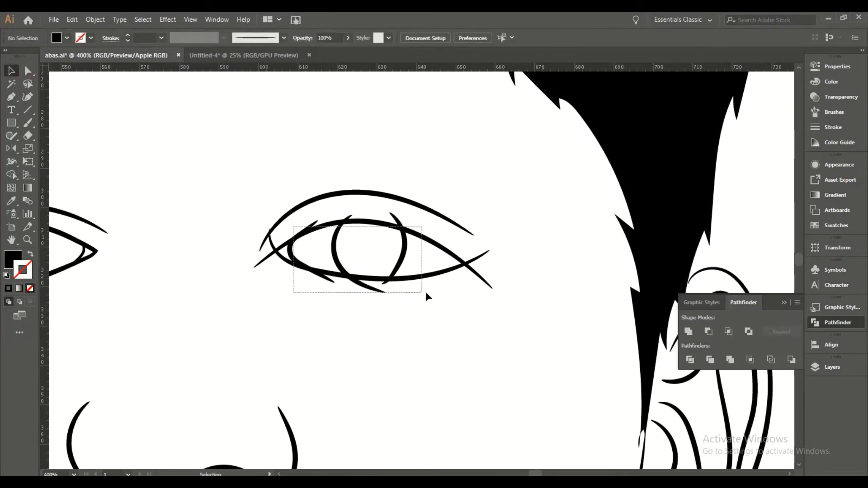
pyautogui.moveTo(291, 243); pyautogui.dragTo(425, 291)
pyautogui.press('a')
pyautogui.click(315, 224)
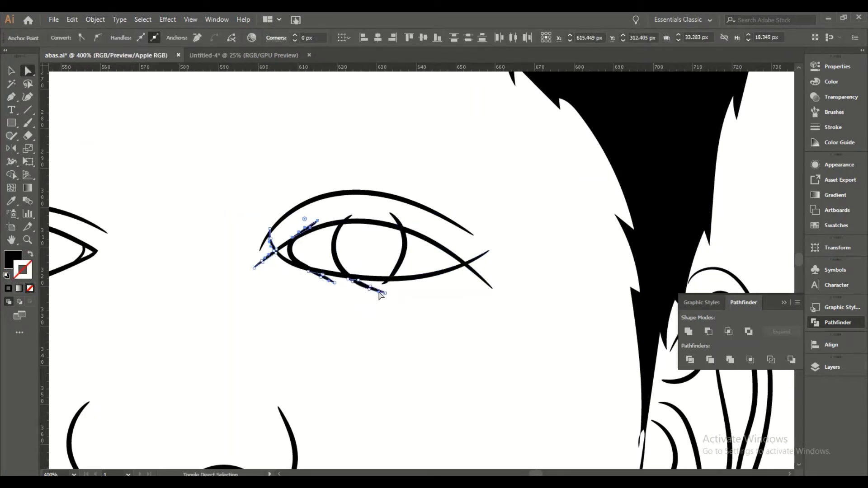
pyautogui.scroll(-5, 482, 280)
pyautogui.scroll(3, 420, 362)
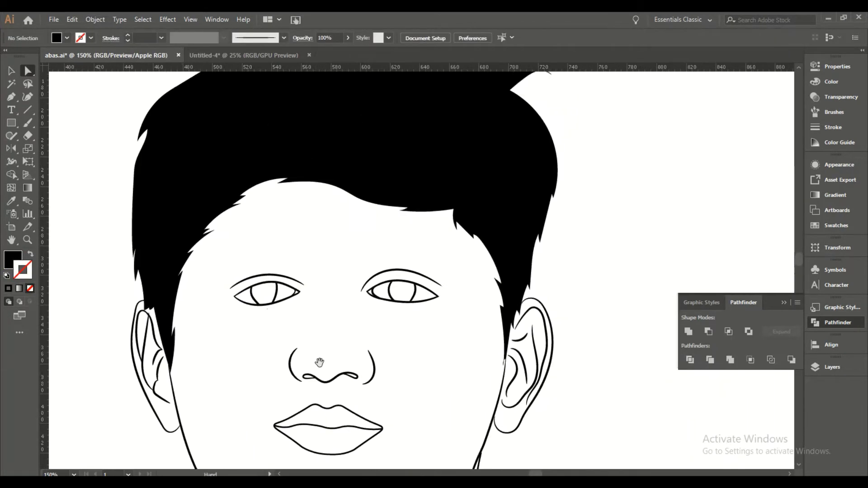
# Remove the hair's pointed top-right tip anchor and bend the outline into a smooth outward curve.
pyautogui.press('p')
pyautogui.keyDown('ctrl'); pyautogui.click(567, 159); pyautogui.keyUp('ctrl')
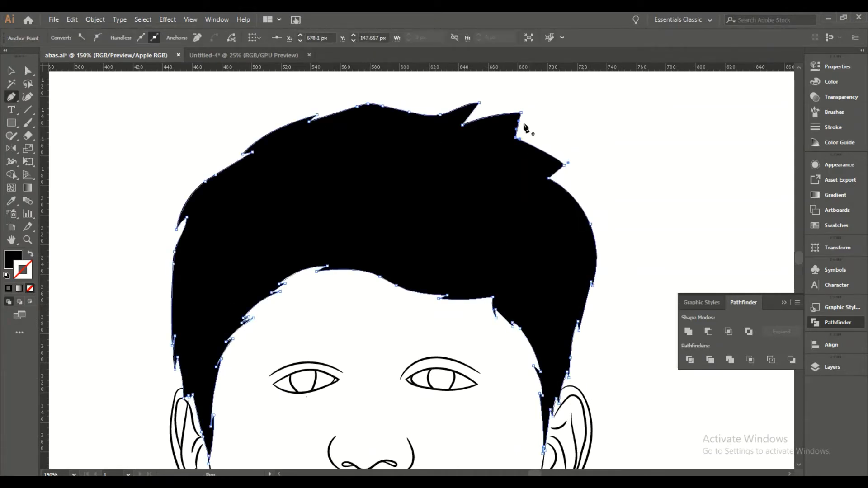
pyautogui.click(521, 112)
pyautogui.moveTo(549, 177); pyautogui.dragTo(583, 179)
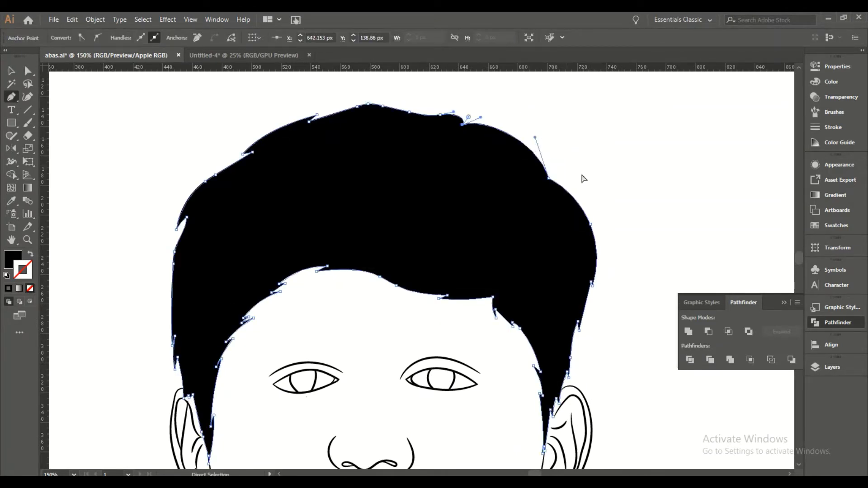
pyautogui.press('v')
pyautogui.click(483, 96)
pyautogui.scroll(-3, 483, 96)
# Fit the drawing in view, then select all the artwork and group it.
pyautogui.scroll(-5, 244, 204)
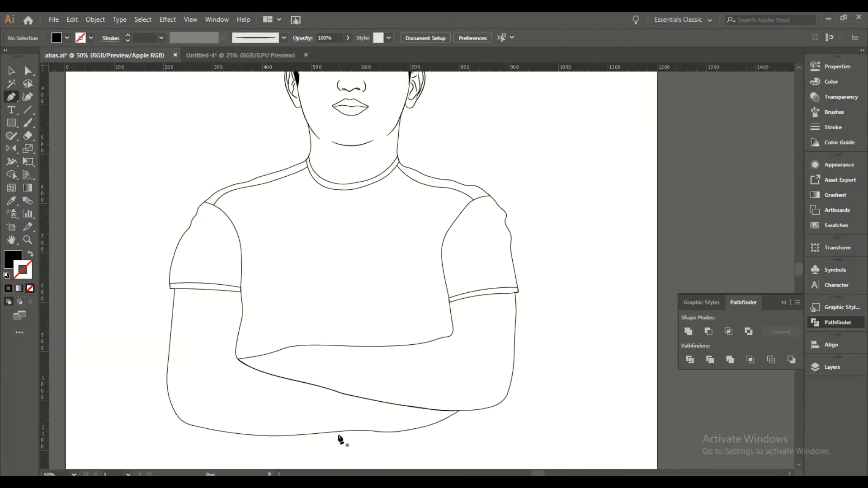
pyautogui.hotkey('ctrl', '0')
pyautogui.hotkey('ctrl', 'a')
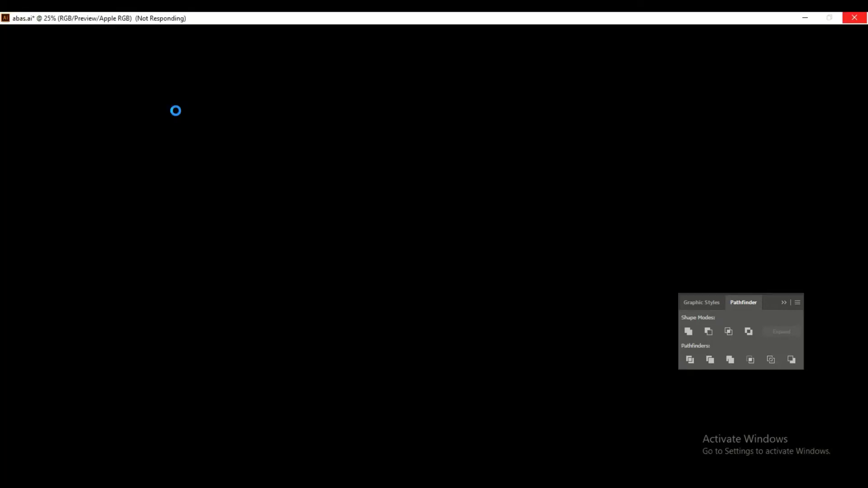
pyautogui.press('Escape')
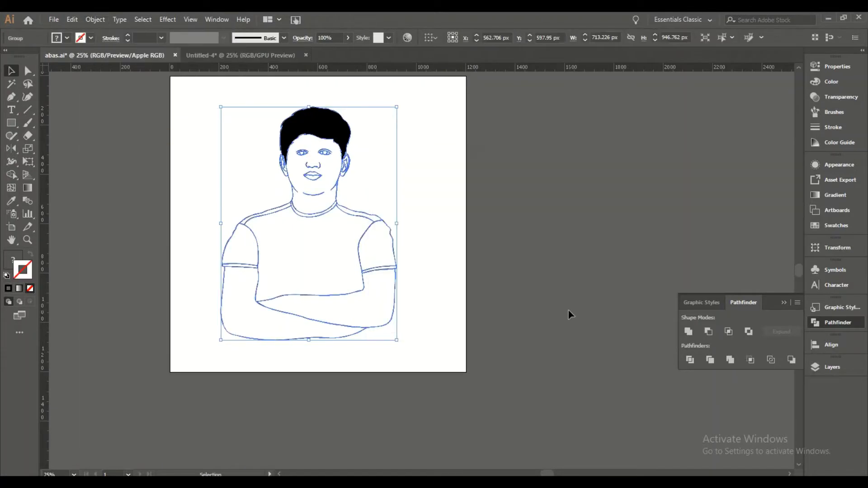
pyautogui.click(570, 314)
pyautogui.press('m')
pyautogui.click(832, 367)
# Draw a rectangle over most of the artboard, fill it with f2b177, and send it to back.
pyautogui.moveTo(195, 98); pyautogui.dragTo(434, 353)
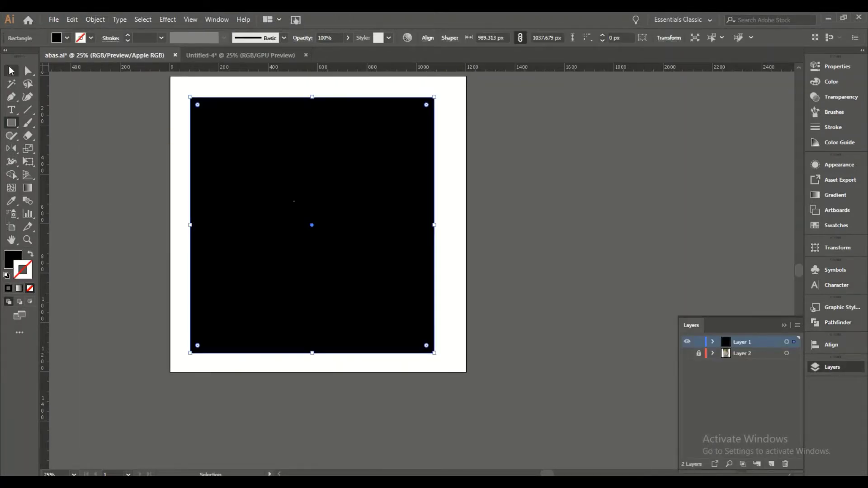
pyautogui.click(832, 81)
pyautogui.doubleClick(12, 258)
pyautogui.click(454, 147)
pyautogui.hotkey('ctrl', 'shift', '[')
pyautogui.press('v')
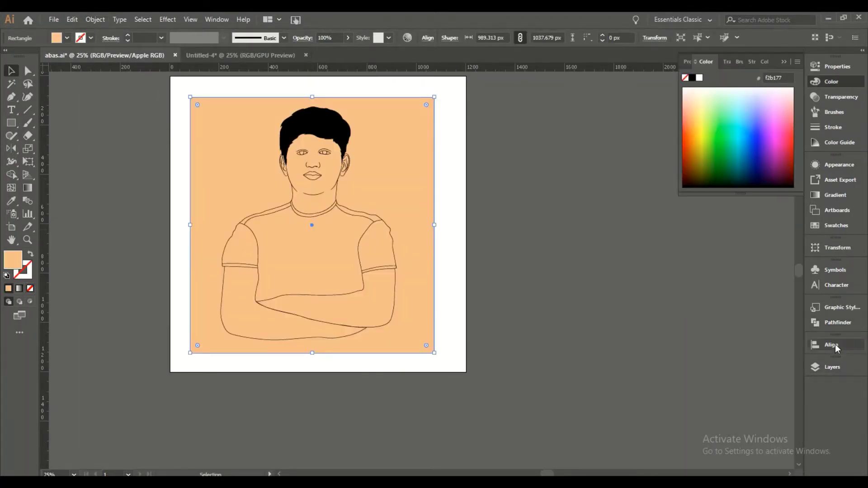
pyautogui.click(832, 323)
pyautogui.hotkey('ctrl', 'shift', 'a')
# Fill the T-shirt collar black and the shoulder bands dark grey.
pyautogui.scroll(5, 165, 211)
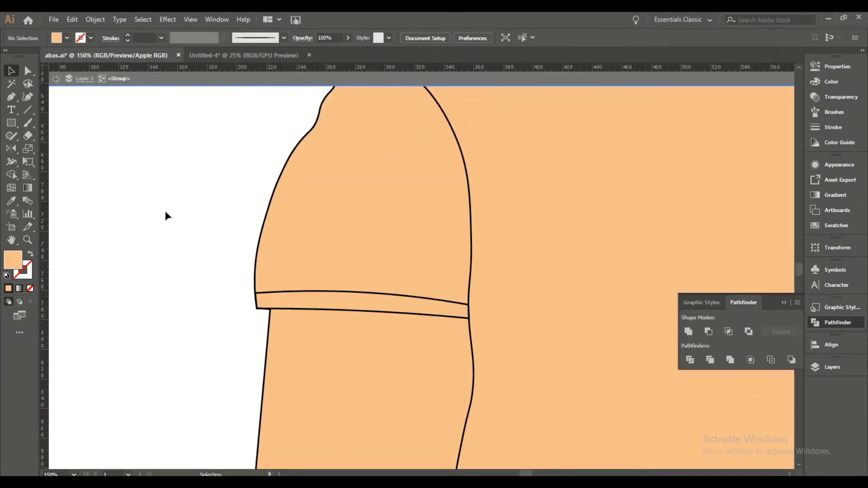
pyautogui.press('i')
pyautogui.doubleClick(12, 258)
pyautogui.click(336, 279)
pyautogui.press('Return')
pyautogui.hotkey('ctrl', '-')
pyautogui.hotkey('ctrl', '-')
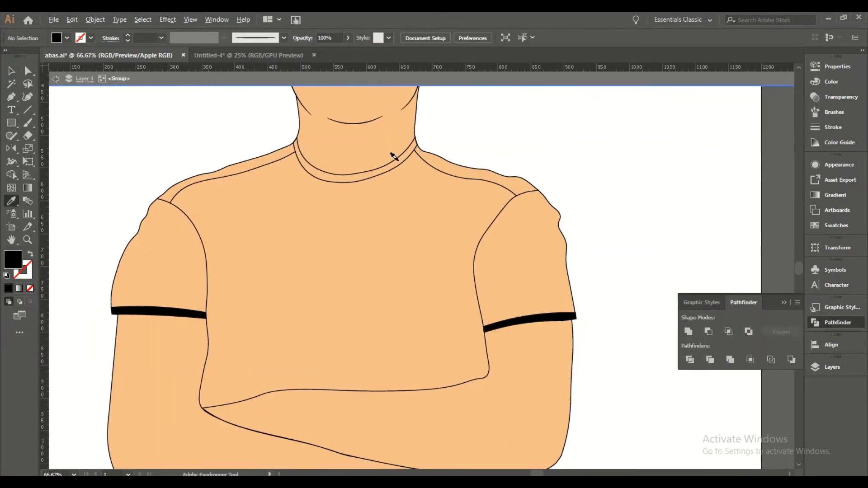
pyautogui.click(394, 156)
pyautogui.doubleClick(12, 259)
pyautogui.press('Return')
pyautogui.click(258, 161)
# Recolour both sleeves, shoulder bands and collar navy, and fill the shirt body a brighter navy.
pyautogui.doubleClick(12, 259)
pyautogui.click(163, 254)
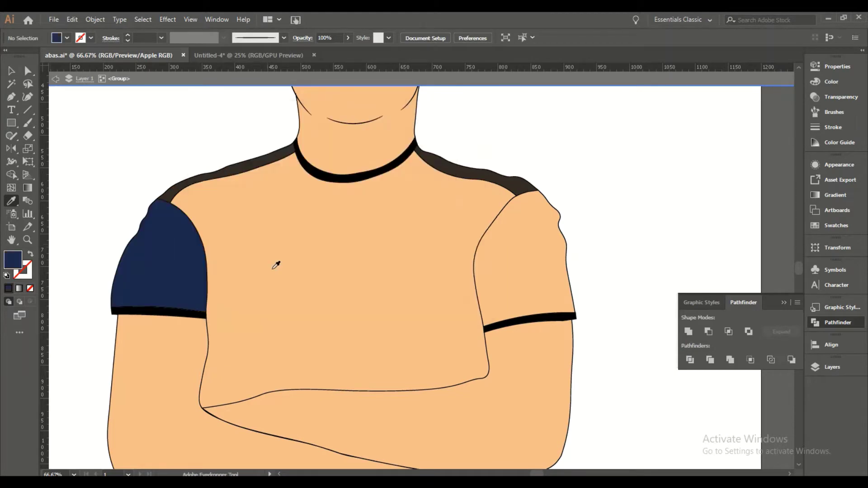
pyautogui.click(520, 262)
pyautogui.doubleClick(13, 259)
pyautogui.click(181, 183)
pyautogui.doubleClick(13, 259)
pyautogui.click(455, 144)
pyautogui.click(355, 176)
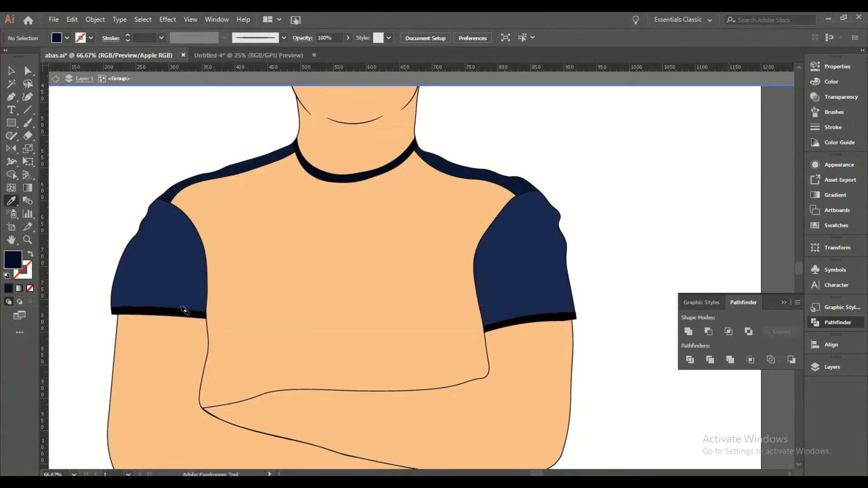
pyautogui.doubleClick(13, 259)
pyautogui.press('Return')
pyautogui.click(397, 271)
# Fill the irises black, sampling the black from the hair.
pyautogui.hotkey('ctrl', '-')
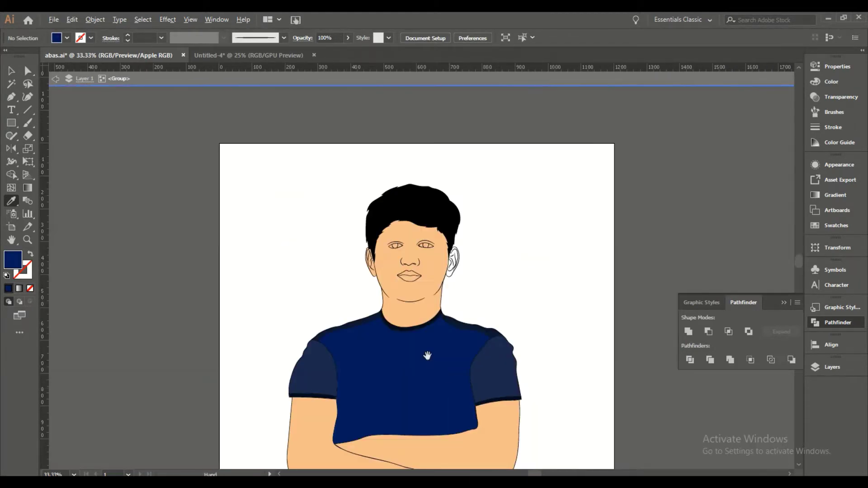
pyautogui.hotkey('ctrl', '+')
pyautogui.hotkey('ctrl', '+')
pyautogui.hotkey('ctrl', '+')
pyautogui.hotkey('ctrl', '+')
pyautogui.click(407, 186)
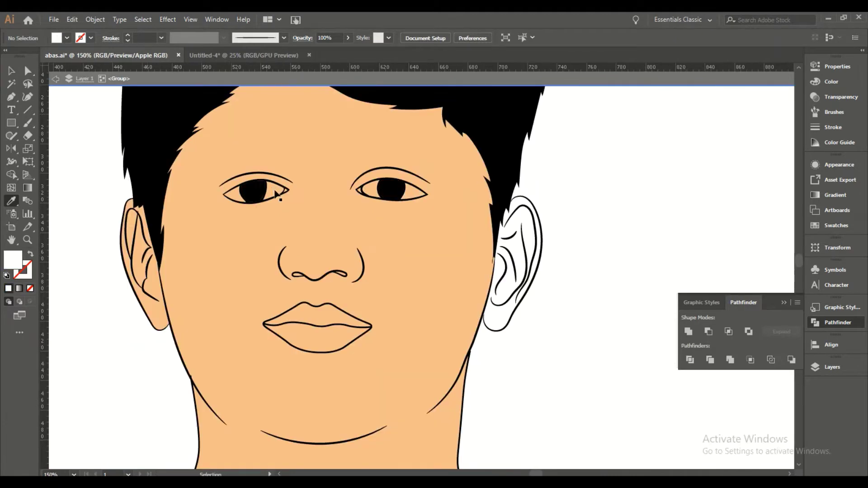
pyautogui.scroll(5, 276, 196)
pyautogui.scroll(-5, 343, 203)
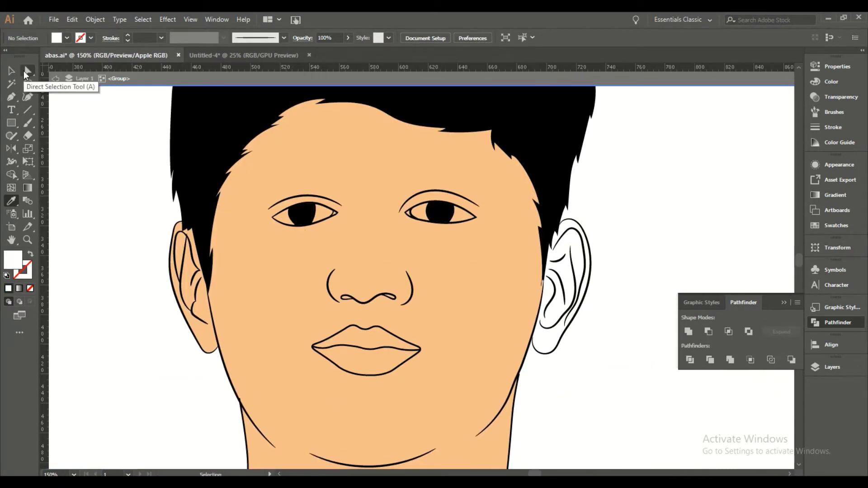
pyautogui.scroll(5, 341, 248)
pyautogui.click(356, 226)
pyautogui.scroll(-5, 380, 267)
pyautogui.moveTo(380, 267)
pyautogui.mouseDown()
pyautogui.moveTo(404, 261)
pyautogui.moveTo(242, 218)
pyautogui.mouseUp()
# Select all skin-coloured shapes with the Magic Wand, delete them, and show the layers list.
pyautogui.press('y')
pyautogui.click(326, 180)
pyautogui.scroll(-5, 388, 181)
pyautogui.scroll(2, 388, 251)
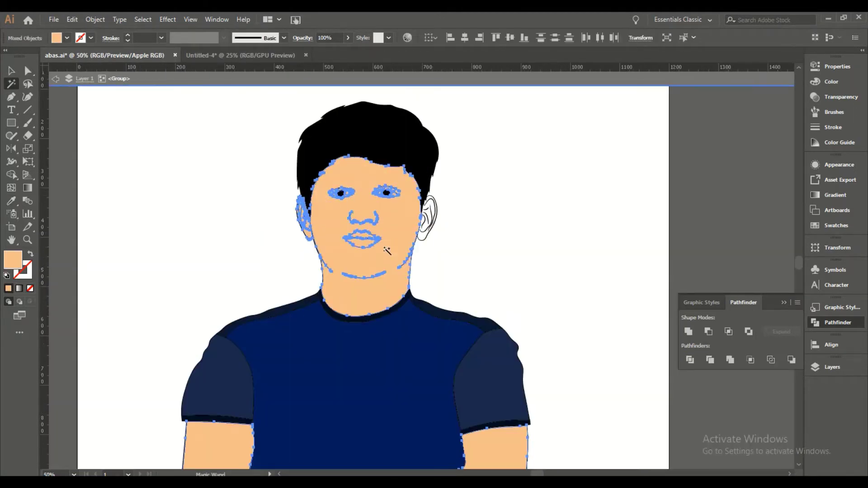
pyautogui.press('Delete')
pyautogui.press('v')
pyautogui.scroll(-2, 447, 227)
pyautogui.click(832, 367)
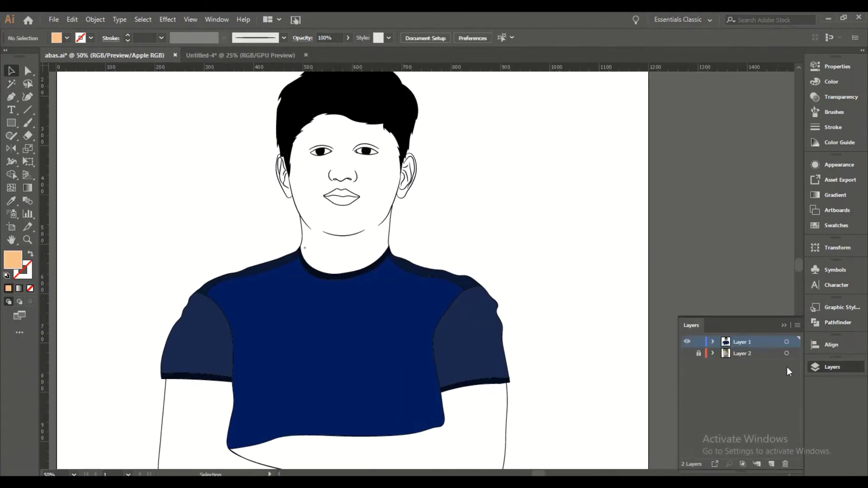
# Lock Layer 1 and start a Curvature-tool skin path down the left arm's outline.
pyautogui.click(699, 342)
pyautogui.scroll(-3, 407, 271)
pyautogui.scroll(3, 194, 317)
pyautogui.hotkey('shift', '~')
pyautogui.click(203, 90)
pyautogui.click(193, 202)
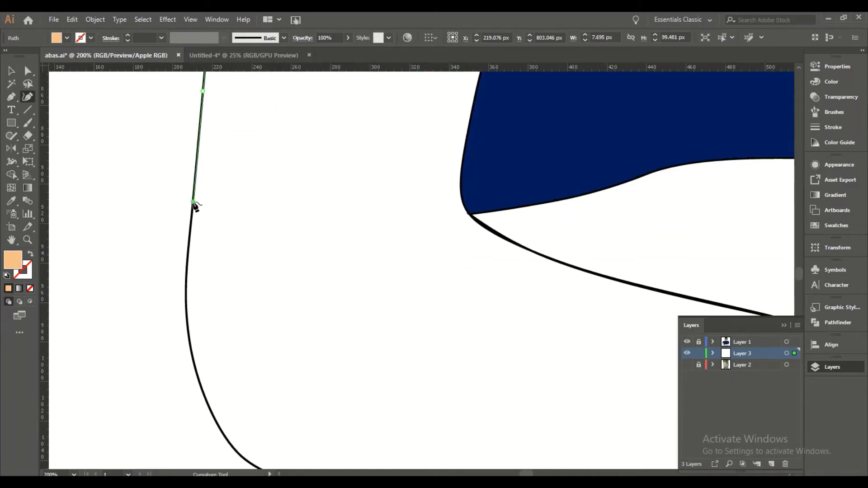
pyautogui.click(193, 358)
pyautogui.click(224, 437)
pyautogui.moveTo(224, 436); pyautogui.dragTo(100, 279)
pyautogui.click(115, 297)
pyautogui.click(174, 324)
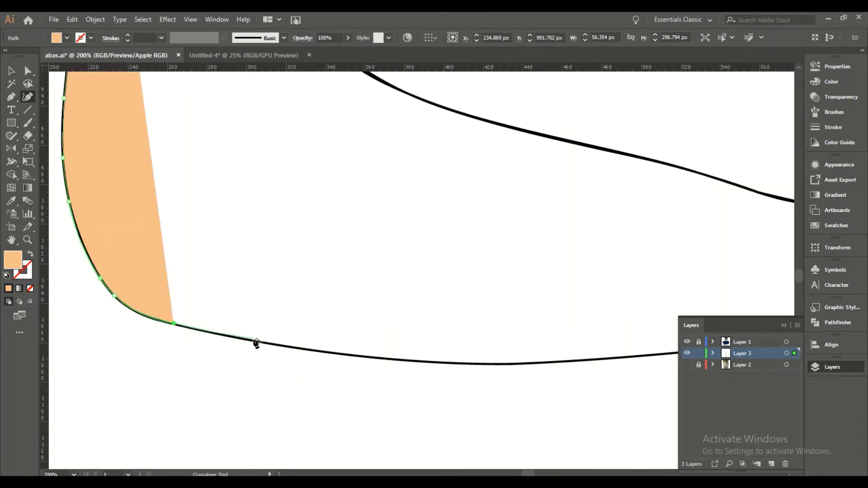
pyautogui.click(257, 342)
pyautogui.click(369, 361)
pyautogui.click(500, 364)
# Continue the skin path along the forearm's lower edge toward the right elbow.
pyautogui.moveTo(500, 364); pyautogui.dragTo(156, 324)
pyautogui.click(264, 318)
pyautogui.click(396, 308)
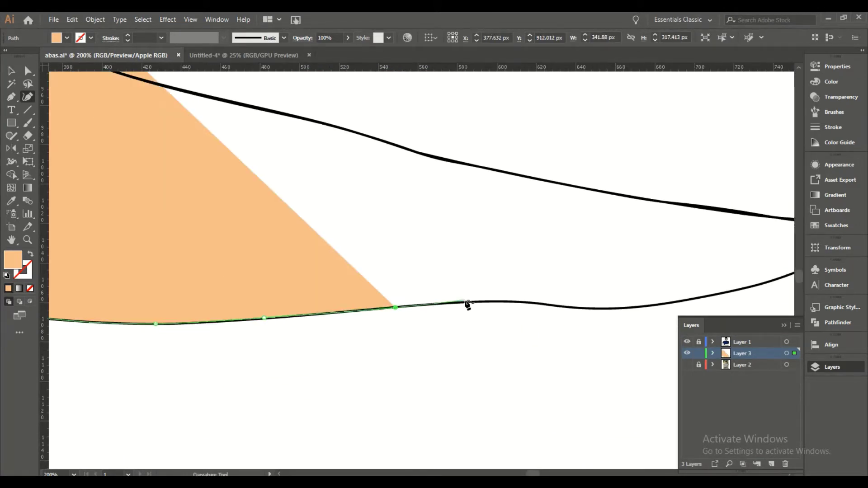
pyautogui.click(450, 301)
pyautogui.click(502, 301)
pyautogui.click(547, 305)
pyautogui.click(588, 309)
pyautogui.click(612, 309)
pyautogui.click(643, 306)
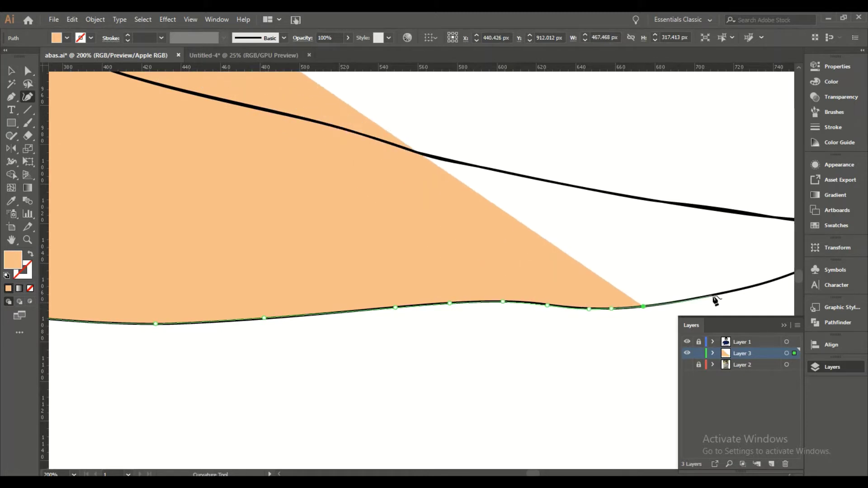
pyautogui.click(699, 299)
pyautogui.moveTo(700, 302); pyautogui.dragTo(341, 313)
pyautogui.click(338, 311)
pyautogui.click(422, 278)
pyautogui.click(468, 249)
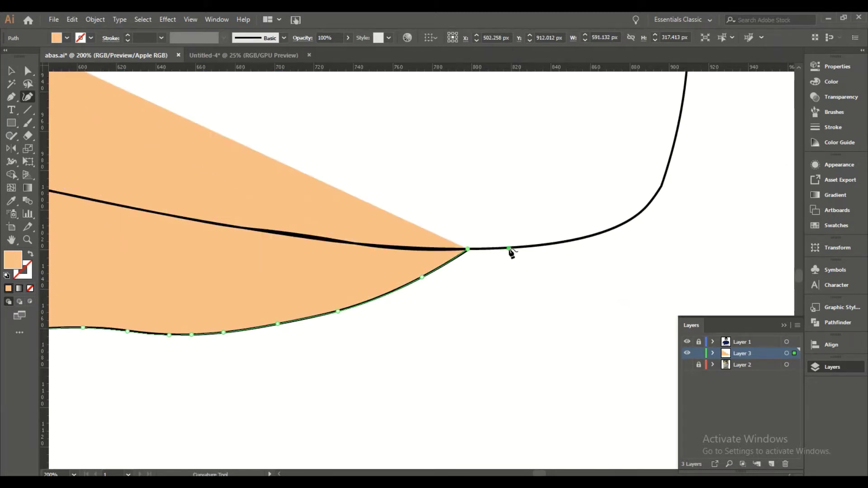
pyautogui.click(587, 237)
# Trace up the right arm and along the sleeve band, then close the skin shape.
pyautogui.moveTo(636, 224); pyautogui.dragTo(423, 486)
pyautogui.click(453, 368)
pyautogui.click(479, 264)
pyautogui.click(481, 188)
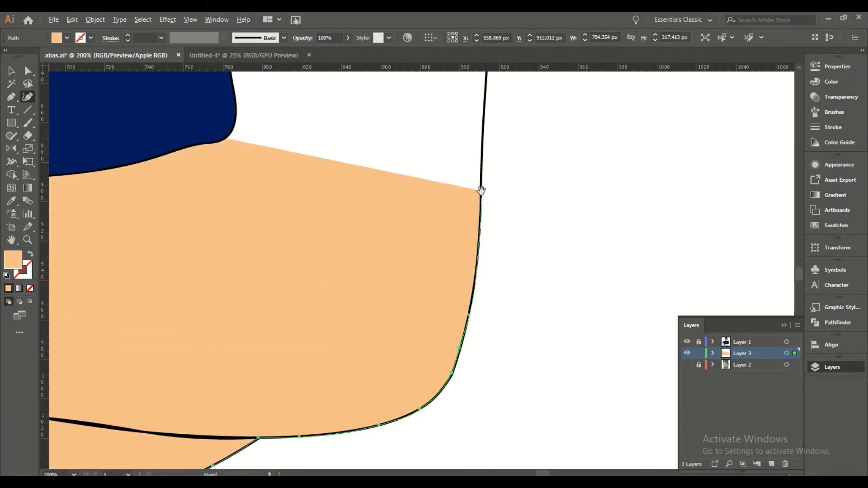
pyautogui.moveTo(488, 128); pyautogui.dragTo(499, 222)
pyautogui.click(492, 132)
pyautogui.click(319, 136)
pyautogui.click(231, 171)
pyautogui.hotkey('ctrl', '-')
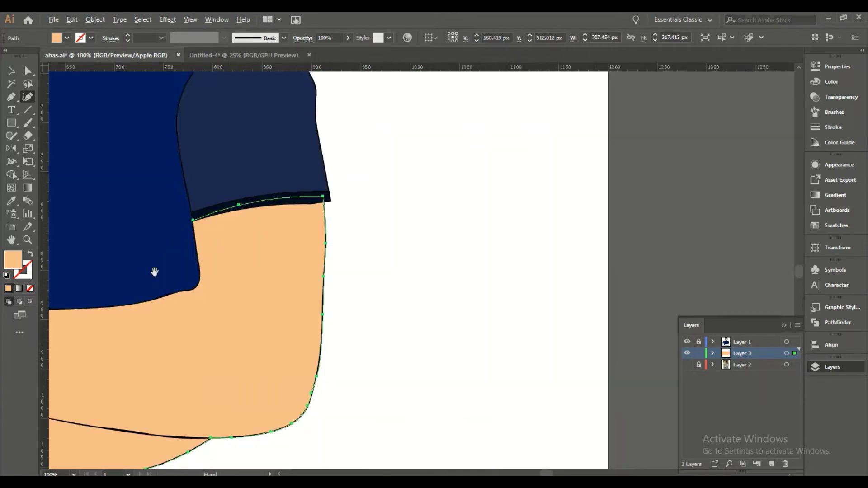
pyautogui.moveTo(155, 271); pyautogui.dragTo(684, 305)
pyautogui.click(162, 183)
pyautogui.hotkey('ctrl', 'shift', 'a')
# Start a new skin shape at the neck and trace it up the jaw toward the ear.
pyautogui.hotkey('ctrl', '-')
pyautogui.hotkey('ctrl', '+')
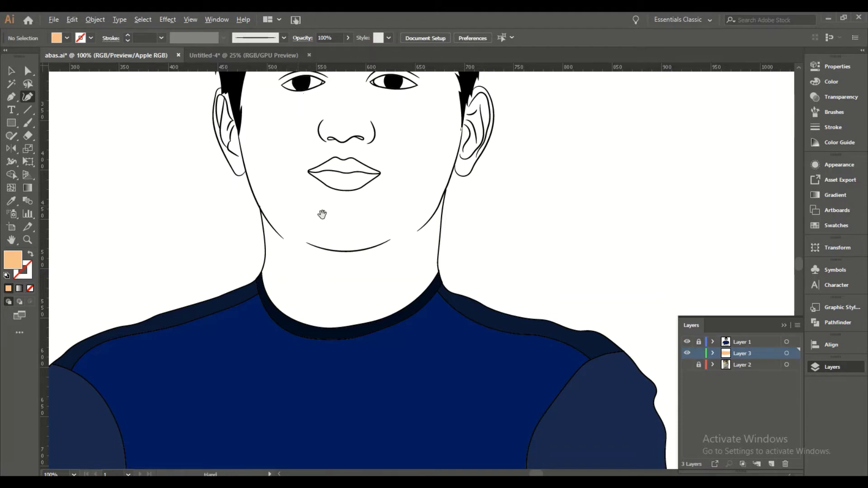
pyautogui.hotkey('ctrl', '+')
pyautogui.click(282, 371)
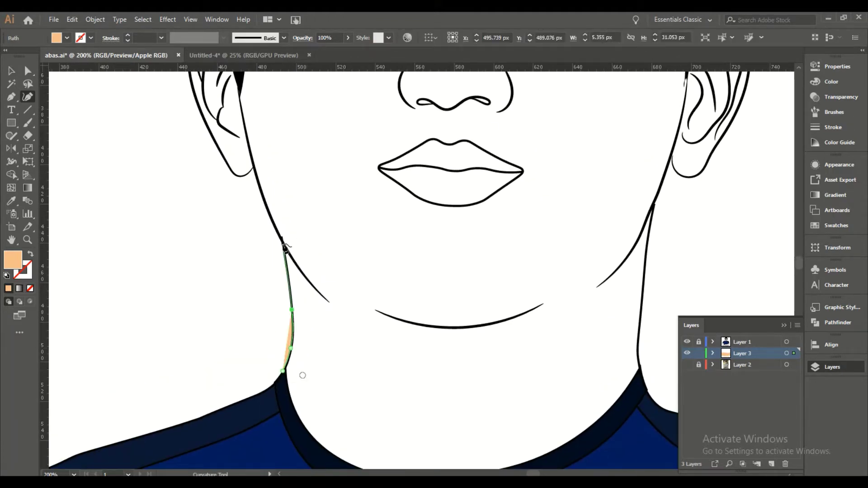
pyautogui.hotkey('ctrl', '+')
pyautogui.hotkey('ctrl', '+')
pyautogui.hotkey('ctrl', '+')
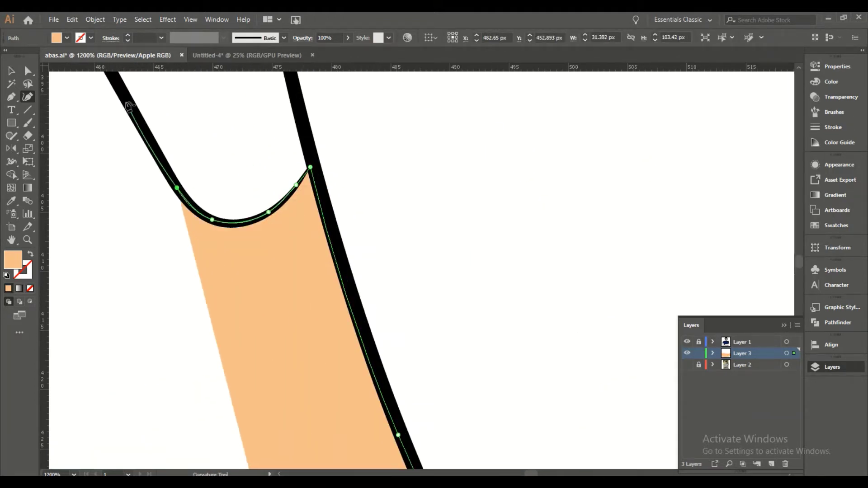
pyautogui.hotkey('ctrl', '+')
pyautogui.hotkey('ctrl', '+')
pyautogui.scroll(10, 276, 375)
pyautogui.click(131, 347)
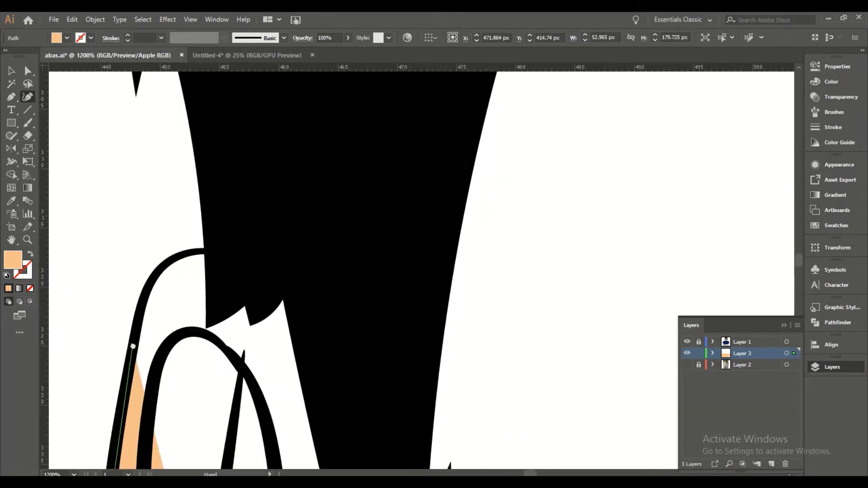
pyautogui.click(149, 286)
pyautogui.click(179, 257)
pyautogui.click(219, 249)
pyautogui.hotkey('ctrl', '-')
pyautogui.hotkey('ctrl', '-')
pyautogui.hotkey('ctrl', '-')
pyautogui.hotkey('ctrl', '+')
# Extend the skin path past the hair and around the ear's outer outline.
pyautogui.click(229, 192)
pyautogui.click(385, 114)
pyautogui.hotkey('ctrl', '+')
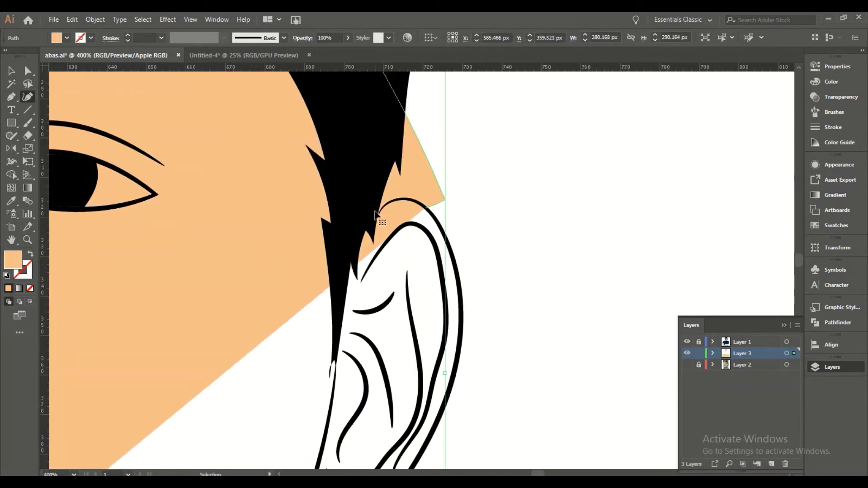
pyautogui.hotkey('ctrl', '+')
pyautogui.click(500, 146)
pyautogui.hotkey('ctrl', '+')
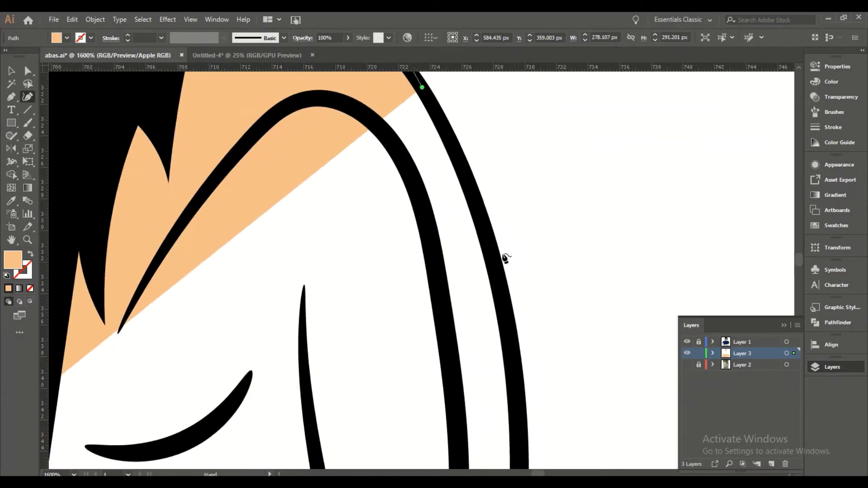
pyautogui.scroll(-5, 519, 402)
pyautogui.hscroll(-10, 549, 369)
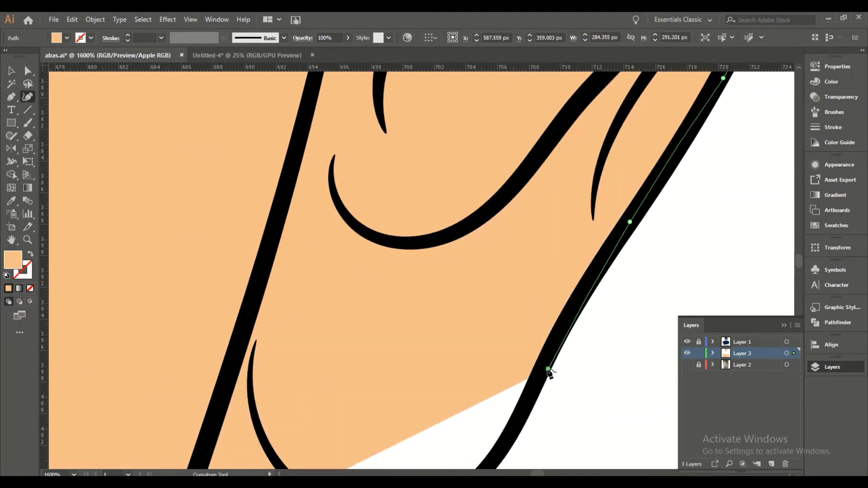
pyautogui.click(613, 280)
pyautogui.click(380, 154)
# Run the skin outline down the neck and wrap it around the collar.
pyautogui.hotkey('ctrl', '-')
pyautogui.hotkey('ctrl', '-')
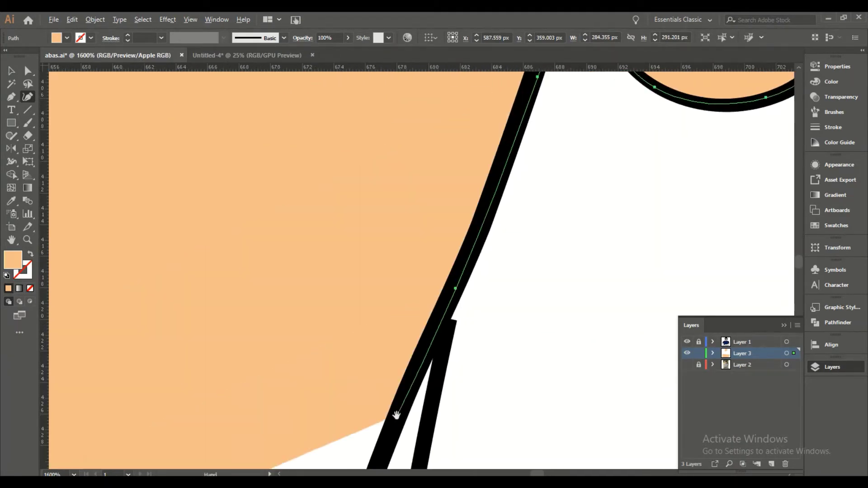
pyautogui.hotkey('ctrl', '-')
pyautogui.hotkey('ctrl', '-')
pyautogui.hotkey('ctrl', '-')
pyautogui.click(475, 246)
pyautogui.hotkey('ctrl', '+')
pyautogui.hotkey('ctrl', '+')
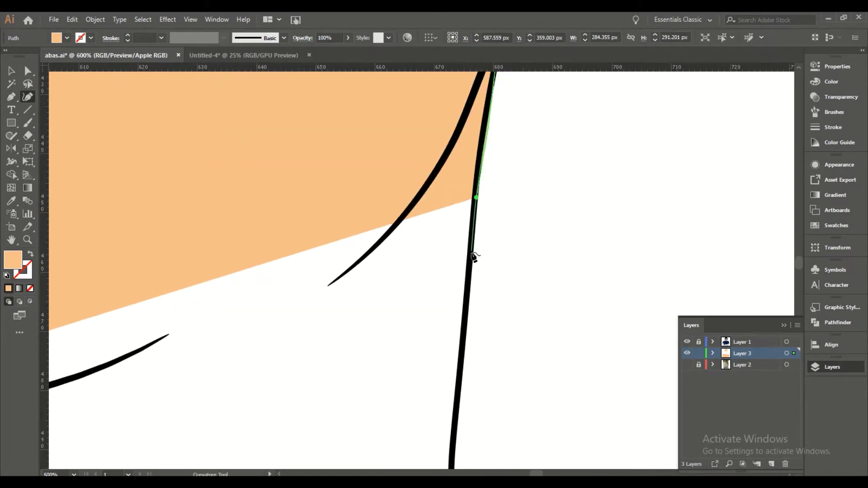
pyautogui.scroll(-5, 483, 151)
pyautogui.click(452, 228)
pyautogui.hotkey('ctrl', '-')
pyautogui.hotkey('ctrl', '-')
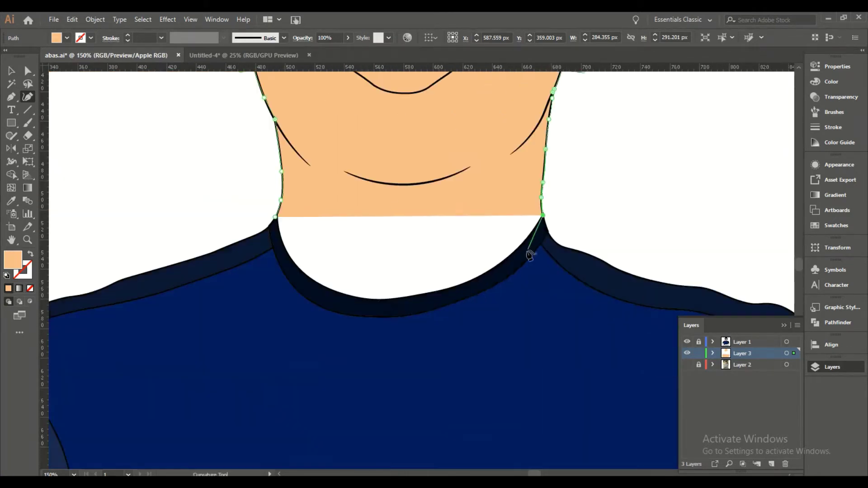
pyautogui.click(520, 251)
pyautogui.click(372, 310)
pyautogui.click(275, 245)
# Begin a new path tracing the eye-white outline along the upper eyelid.
pyautogui.hotkey('ctrl', '-')
pyautogui.hotkey('ctrl', '-')
pyautogui.scroll(5, 252, 140)
pyautogui.click(216, 198)
pyautogui.click(279, 162)
pyautogui.click(320, 146)
pyautogui.click(319, 163)
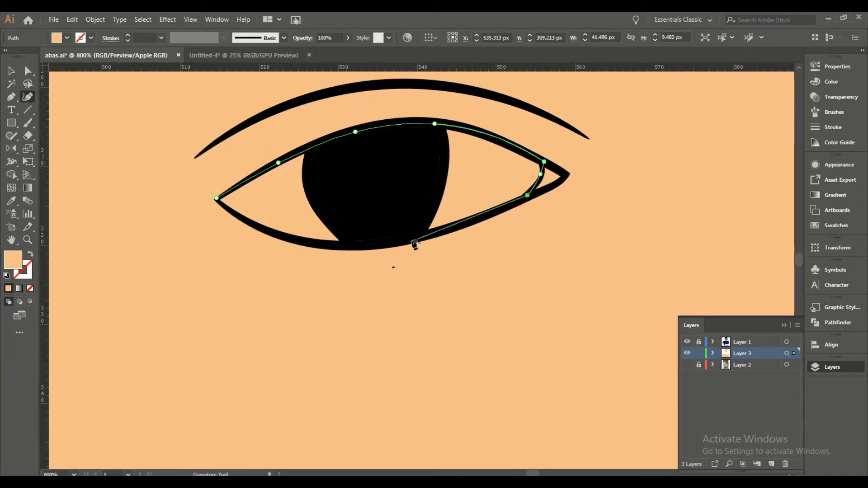
# Fill the eye shape white and close the shape around the iris.
pyautogui.click(6, 275)
pyautogui.hotkey('ctrl', '-')
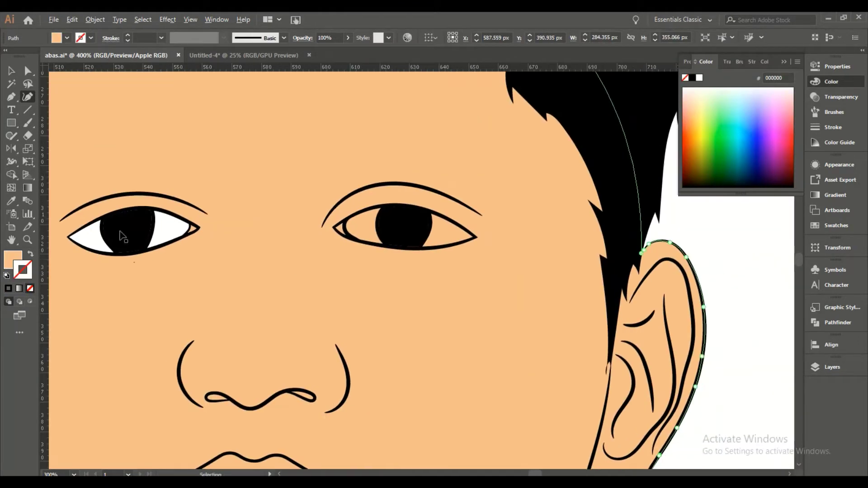
pyautogui.scroll(3, 75, 238)
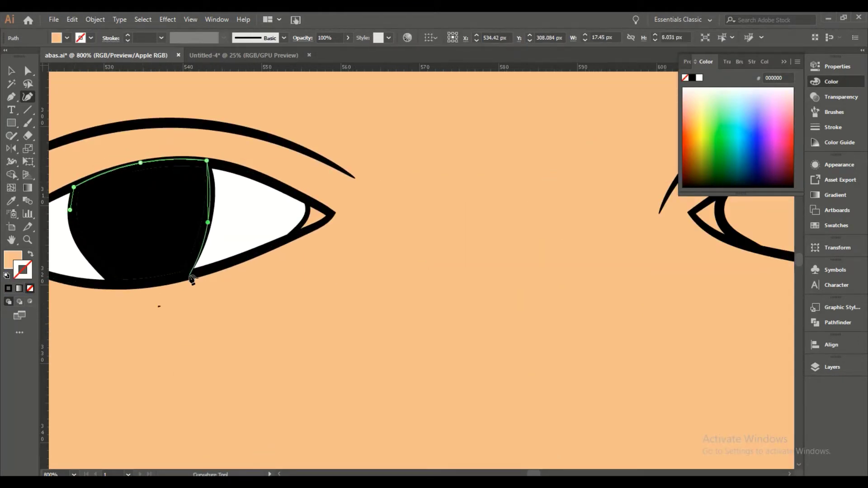
pyautogui.keyDown('ctrl'); pyautogui.click(116, 296); pyautogui.keyUp('ctrl')
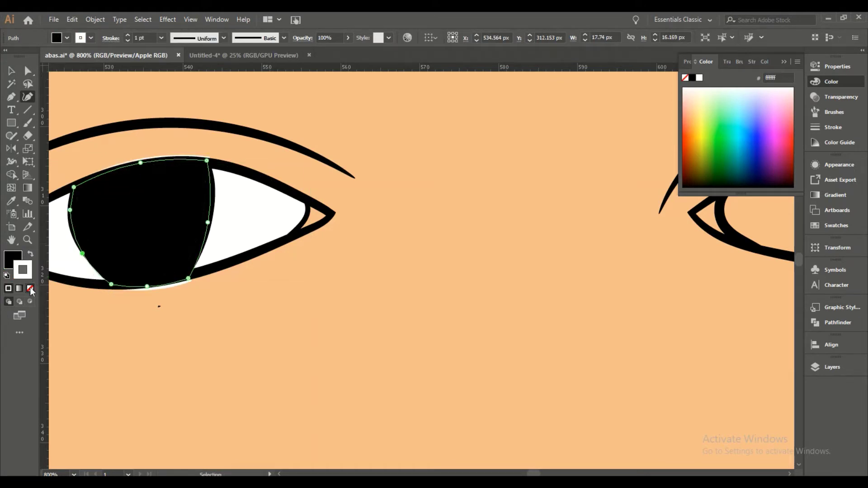
# Set the iris stroke to None and finish the white eye shape along the upper eyelid.
pyautogui.hotkey('ctrl', '-')
pyautogui.hotkey('ctrl', '-')
pyautogui.hotkey('ctrl', '-')
pyautogui.scroll(3, 355, 281)
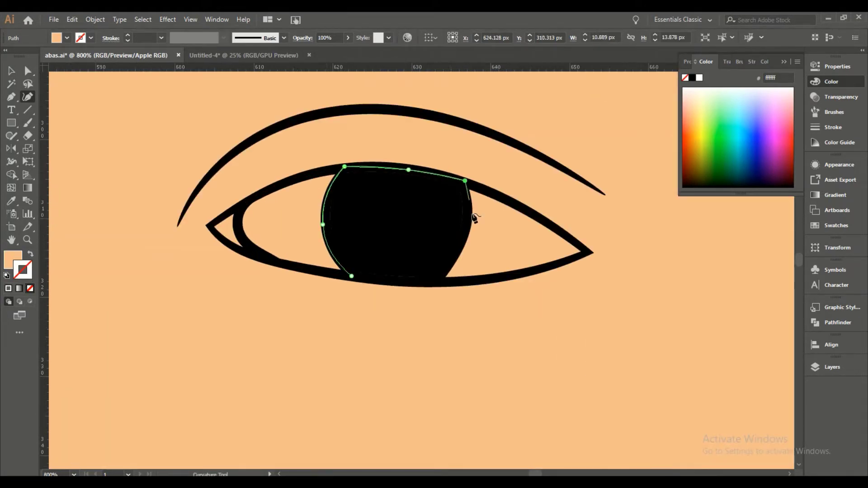
pyautogui.click(30, 288)
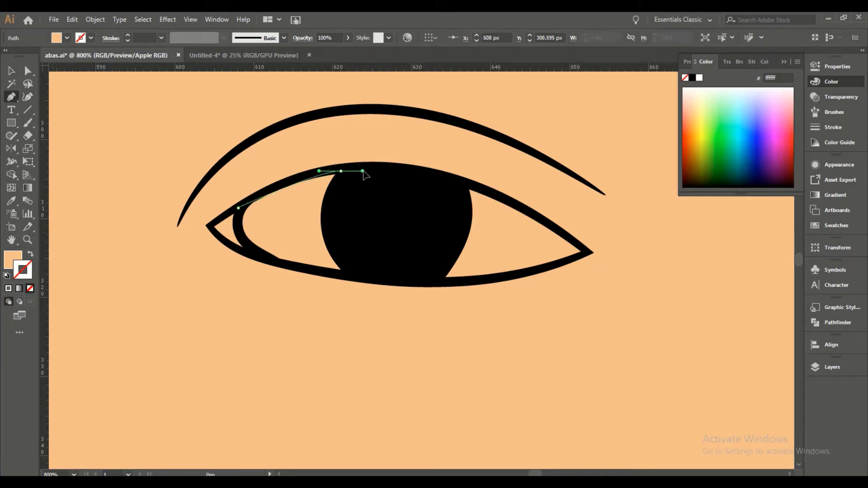
pyautogui.moveTo(473, 184); pyautogui.dragTo(477, 186)
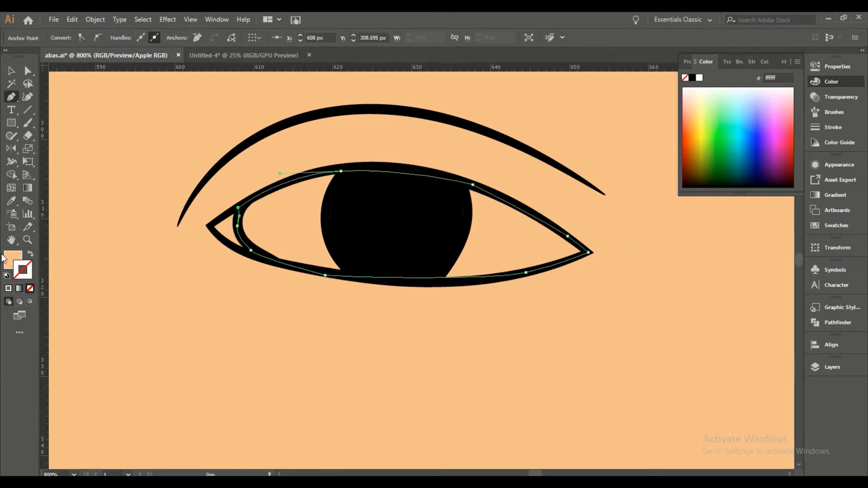
pyautogui.keyDown('ctrl'); pyautogui.click(378, 197); pyautogui.keyUp('ctrl')
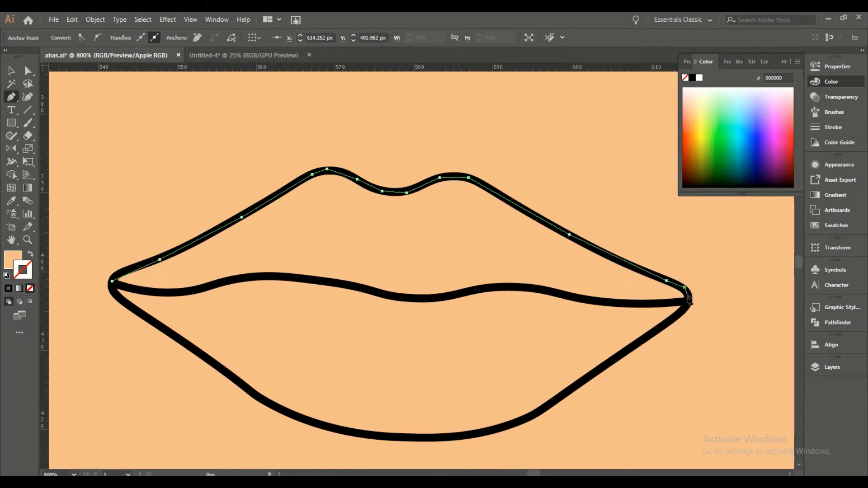
# Close the upper lip path and fill it light pink ef8378.
pyautogui.click(112, 281)
pyautogui.doubleClick(13, 259)
pyautogui.write('ef8378')
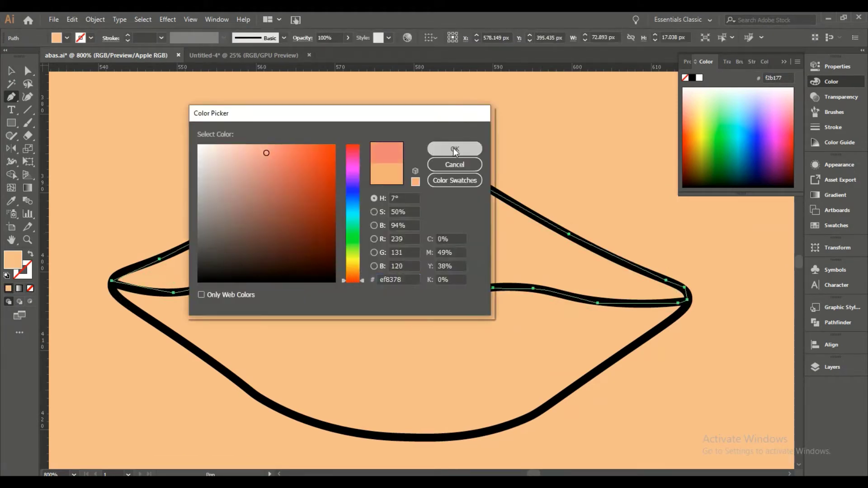
pyautogui.click(455, 149)
# Trace the lower lip shape and fill it a deeper coral (dd6862).
pyautogui.click(112, 285)
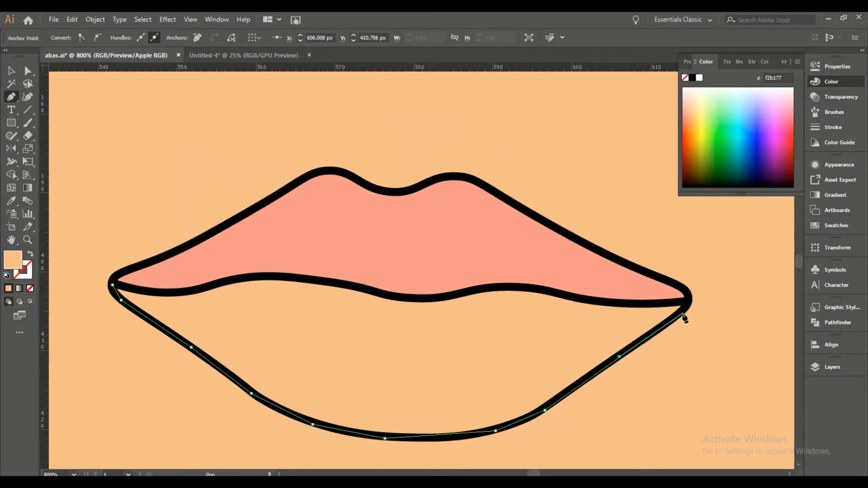
pyautogui.hotkey('ctrl', 'a')
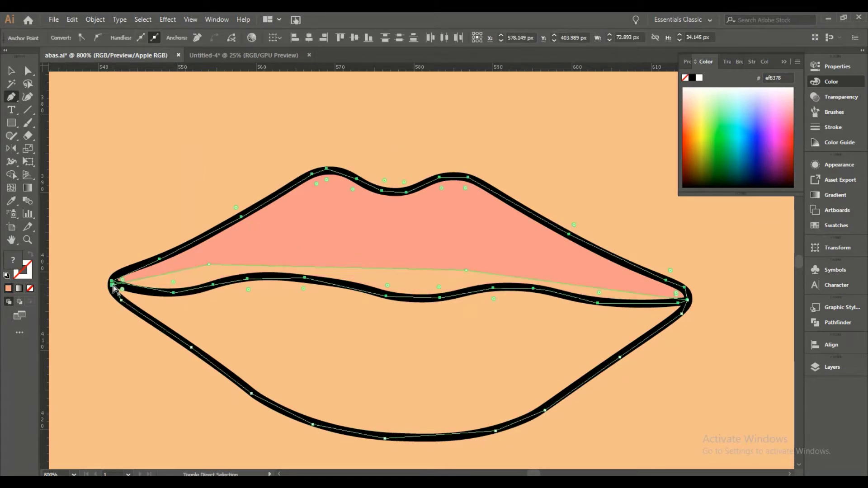
pyautogui.press('v')
pyautogui.click(334, 377)
pyautogui.doubleClick(13, 259)
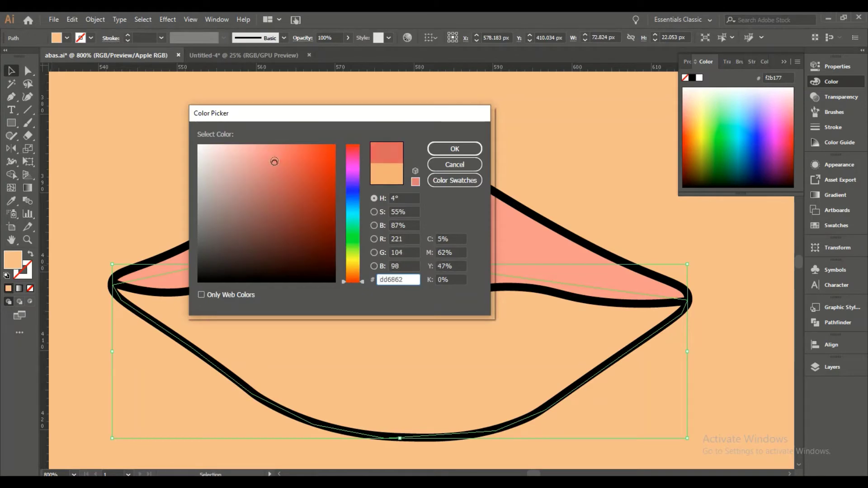
pyautogui.moveTo(266, 150); pyautogui.dragTo(282, 164)
pyautogui.press('Return')
# Fill the first nostril shape dark brown.
pyautogui.hotkey('ctrl', '-')
pyautogui.hotkey('ctrl', '-')
pyautogui.hotkey('ctrl', '-')
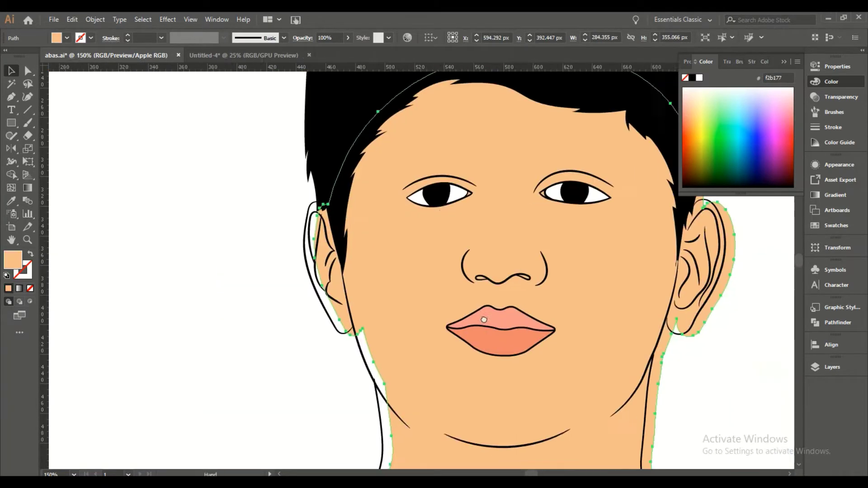
pyautogui.hotkey('ctrl', 'shift', 'a')
pyautogui.hotkey('ctrl', '0')
pyautogui.keyDown('alt'); pyautogui.scroll(5, 305, 278); pyautogui.keyUp('alt')
pyautogui.keyDown('alt'); pyautogui.scroll(3, 310, 229); pyautogui.keyUp('alt')
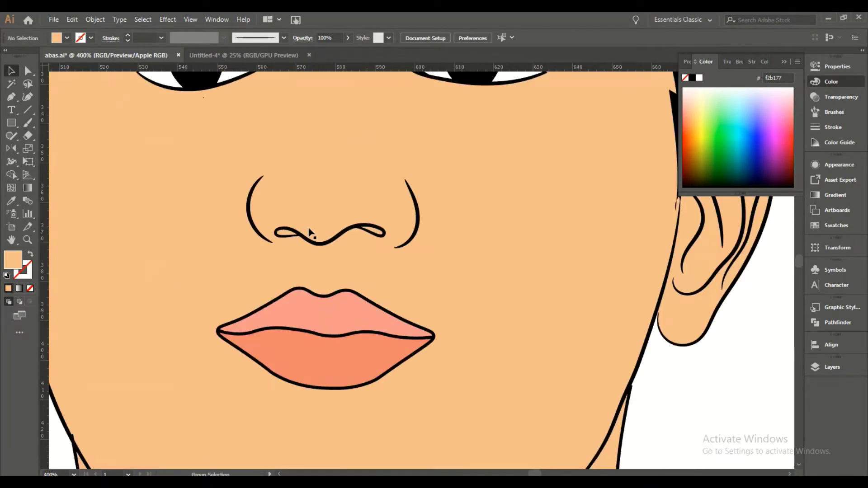
pyautogui.hotkey('shift', '`')
pyautogui.keyDown('alt'); pyautogui.scroll(5, 442, 219); pyautogui.keyUp('alt')
pyautogui.click(442, 218)
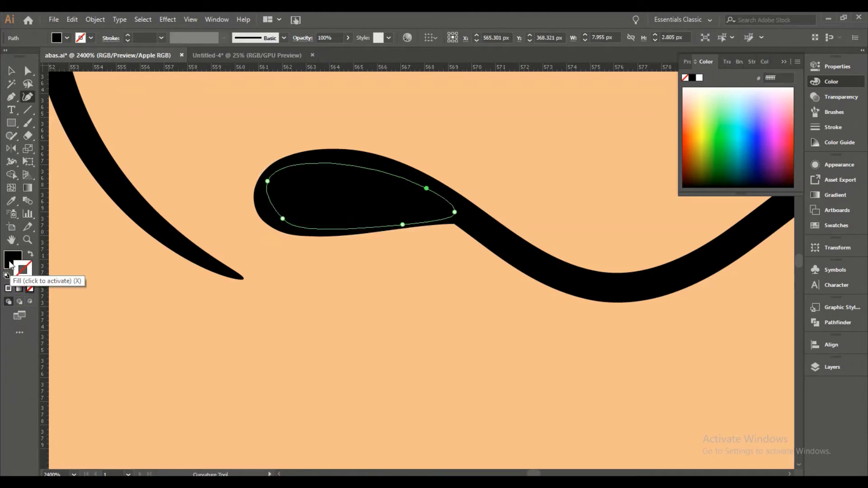
pyautogui.doubleClick(13, 260)
pyautogui.press('Return')
# Select the second nostril shape, review the face, and show the Layers panel.
pyautogui.moveTo(502, 206); pyautogui.dragTo(136, 254)
pyautogui.click(498, 281)
pyautogui.hotkey('ctrl', 'shift', 'a')
pyautogui.keyDown('alt'); pyautogui.scroll(-8, 248, 260); pyautogui.keyUp('alt')
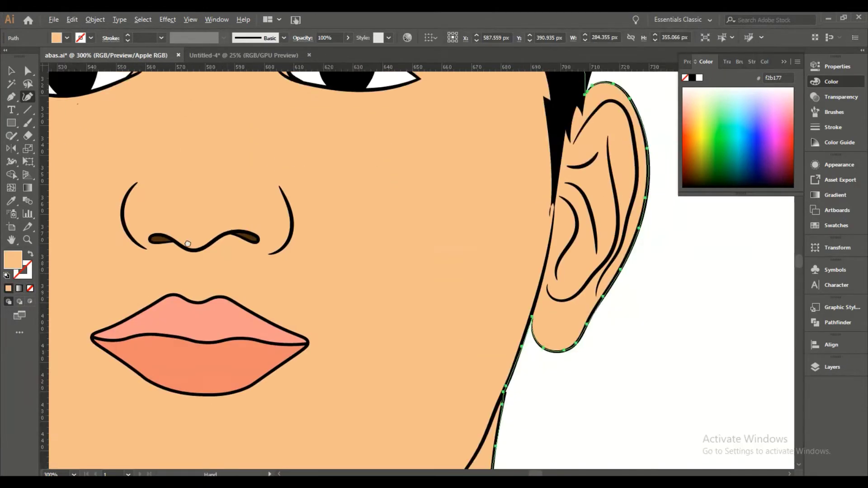
pyautogui.moveTo(248, 261); pyautogui.dragTo(326, 80)
pyautogui.press('p')
pyautogui.scroll(3, 298, 345)
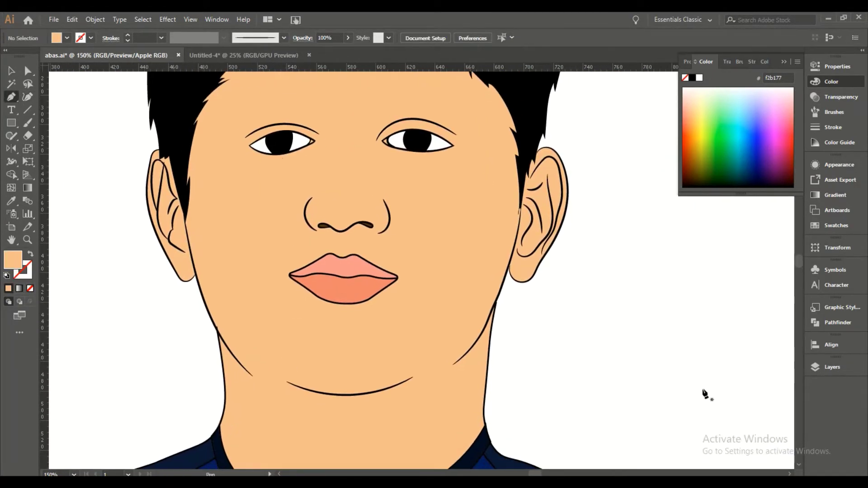
pyautogui.press('F7')
# Start a Curvature shading shape down the inner ear.
pyautogui.keyDown('alt'); pyautogui.scroll(-2, 310, 323); pyautogui.keyUp('alt')
pyautogui.keyDown('alt'); pyautogui.scroll(4, 199, 312); pyautogui.keyUp('alt')
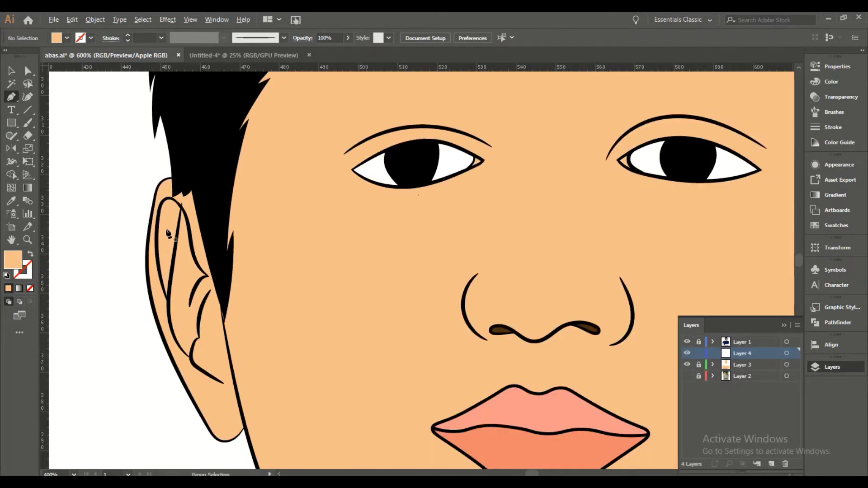
pyautogui.keyDown('alt'); pyautogui.scroll(2, 262, 334); pyautogui.keyUp('alt')
pyautogui.hotkey('shift', '`')
pyautogui.click(280, 351)
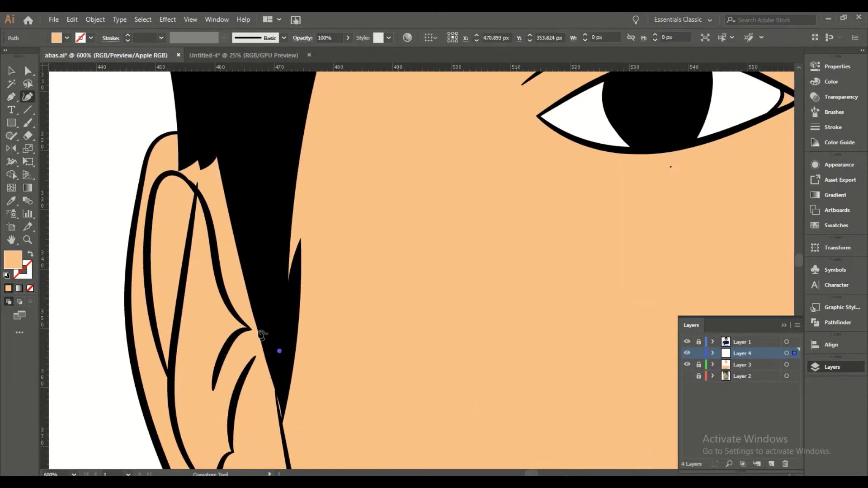
pyautogui.click(170, 377)
pyautogui.click(173, 415)
pyautogui.scroll(-5, 191, 308)
pyautogui.scroll(-2, 213, 337)
pyautogui.click(231, 283)
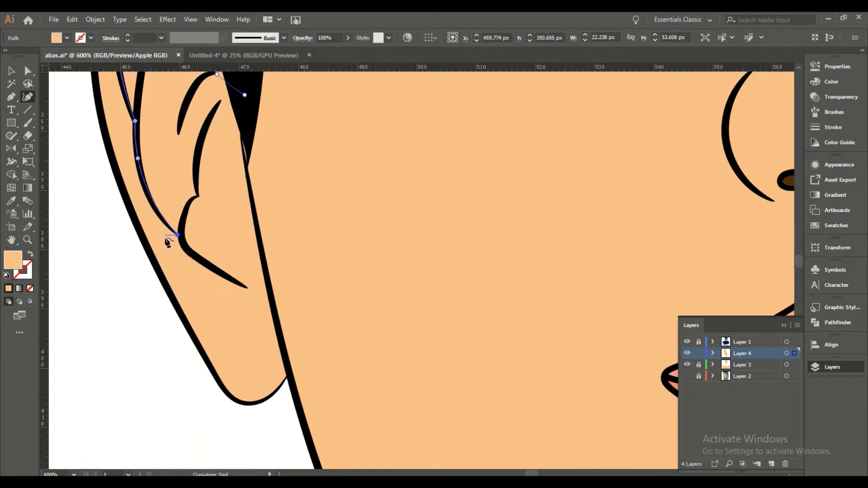
# Close the ear shading shape up the outer rim and fill it darker tan.
pyautogui.scroll(3, 123, 187)
pyautogui.click(124, 180)
pyautogui.click(128, 76)
pyautogui.scroll(4, 136, 136)
pyautogui.click(144, 153)
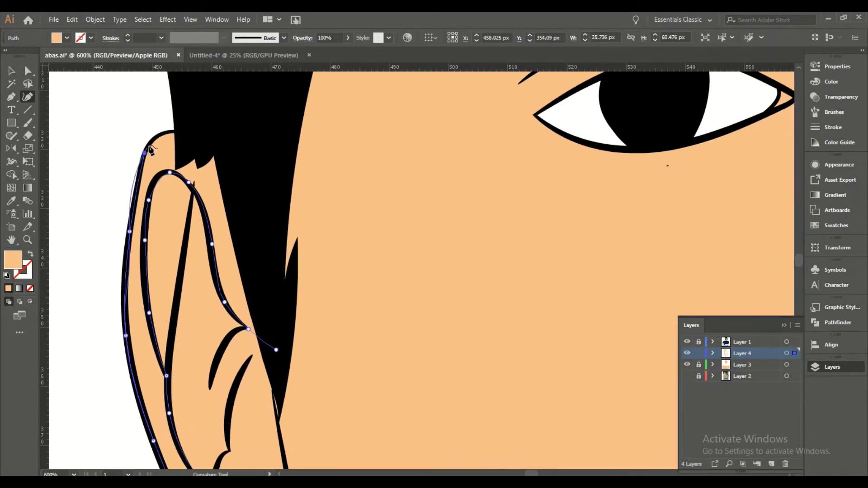
pyautogui.doubleClick(14, 261)
pyautogui.press('Return')
# Draw a closed darker tan shadow shape over the earlobe and jaw line.
pyautogui.hotkey('ctrl', '-')
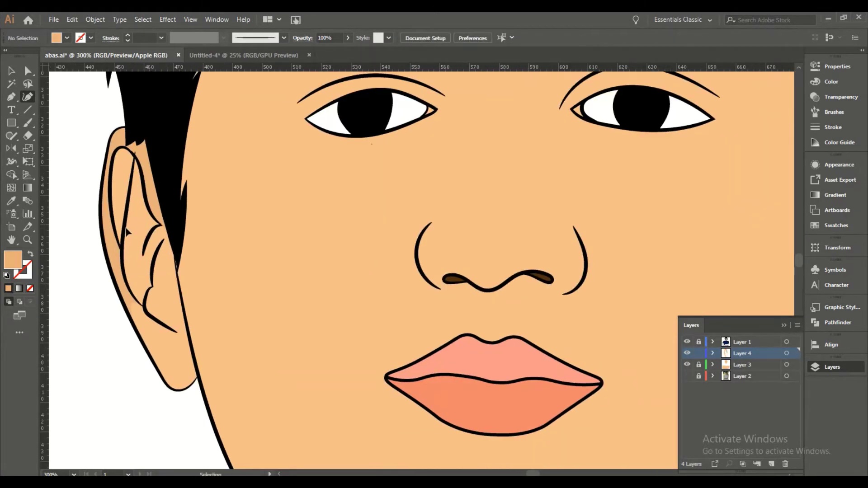
pyautogui.doubleClick(13, 261)
pyautogui.press('Return')
pyautogui.scroll(1, 130, 312)
pyautogui.click(152, 362)
pyautogui.click(167, 374)
pyautogui.click(204, 392)
pyautogui.click(195, 331)
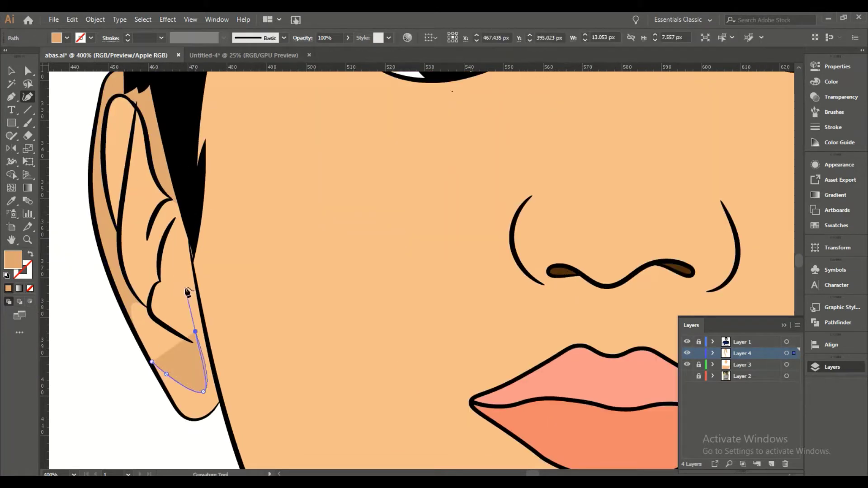
pyautogui.click(215, 374)
pyautogui.click(221, 400)
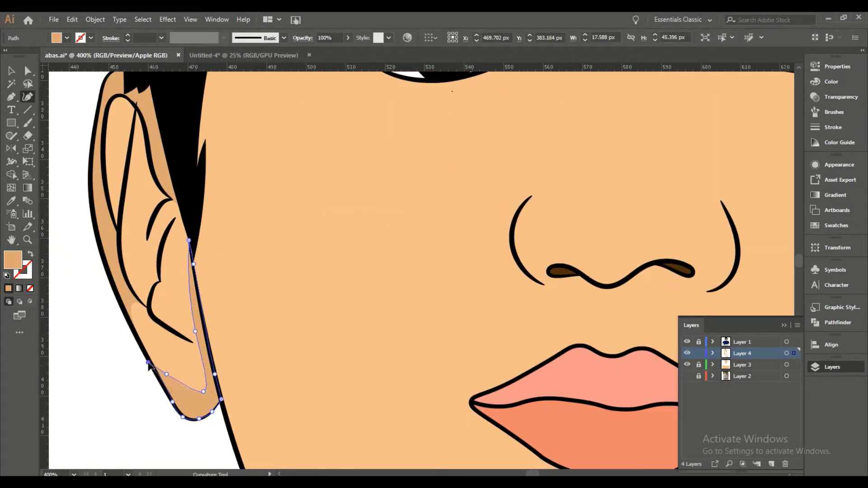
pyautogui.click(148, 362)
# Trace a shadow band between the lips from the left to the right corner.
pyautogui.scroll(-2, 132, 382)
pyautogui.hscroll(5, 132, 382)
pyautogui.scroll(2, 339, 320)
pyautogui.click(135, 316)
pyautogui.click(177, 322)
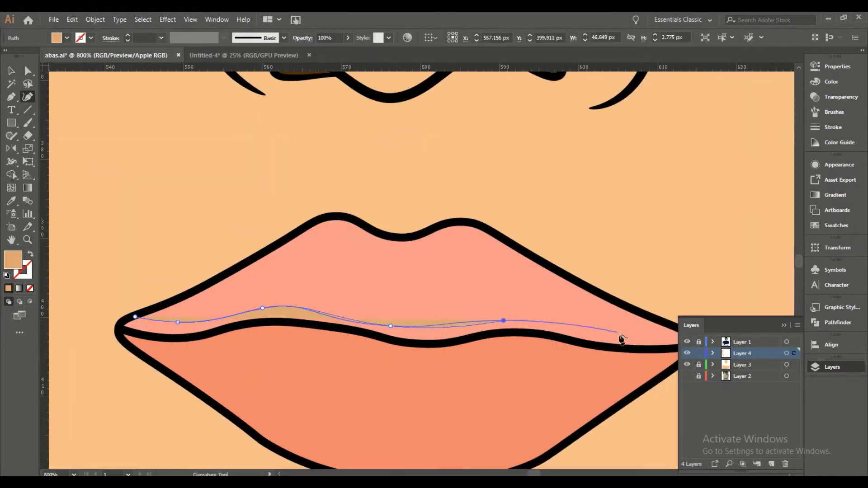
pyautogui.hscroll(3, 622, 338)
pyautogui.click(553, 326)
pyautogui.click(601, 335)
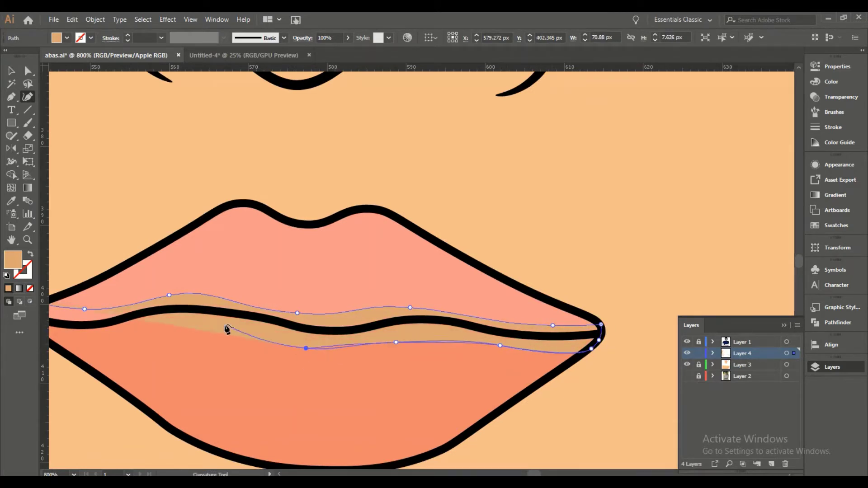
pyautogui.click(194, 305)
# Fill the lip shadow band and zoom out to the whole figure.
pyautogui.doubleClick(13, 260)
pyautogui.click(452, 149)
pyautogui.hotkey('ctrl', '0')
pyautogui.hotkey('ctrl', 'shift', 'a')
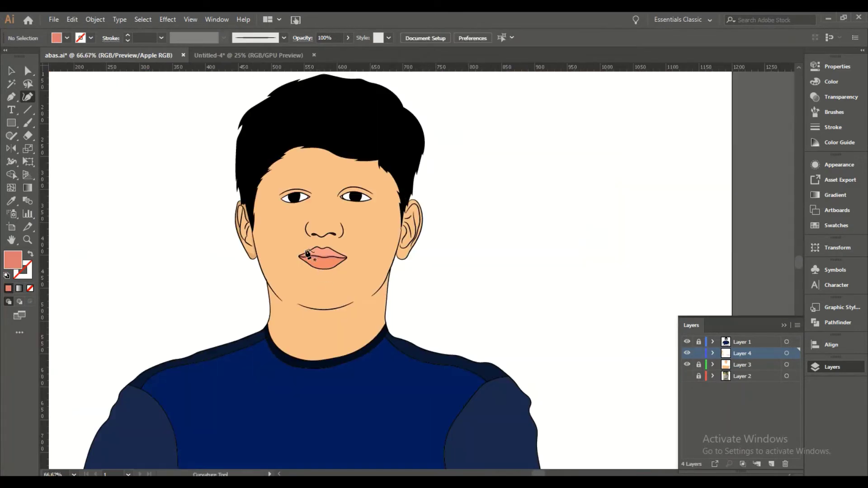
pyautogui.doubleClick(13, 259)
# Set a brownish-red fill, hide the drawing layers and show the reference photo.
pyautogui.click(272, 204)
pyautogui.click(461, 145)
pyautogui.scroll(4, 349, 228)
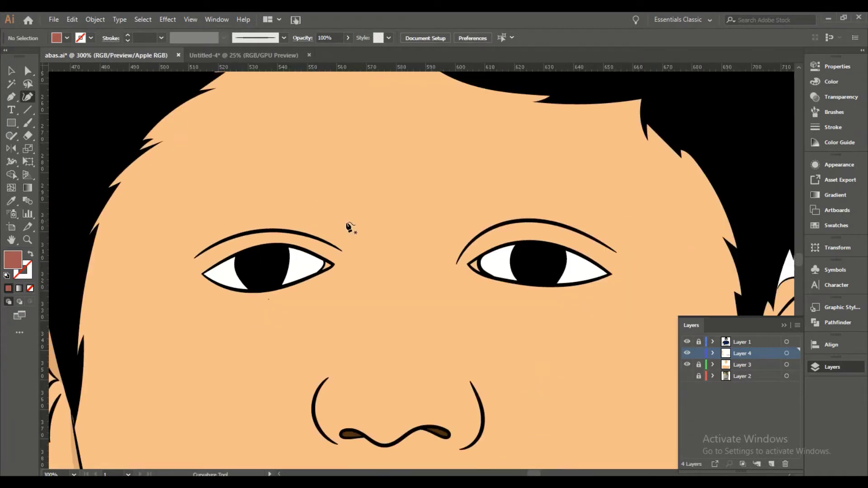
pyautogui.scroll(2, 350, 228)
pyautogui.click(687, 353)
pyautogui.click(687, 364)
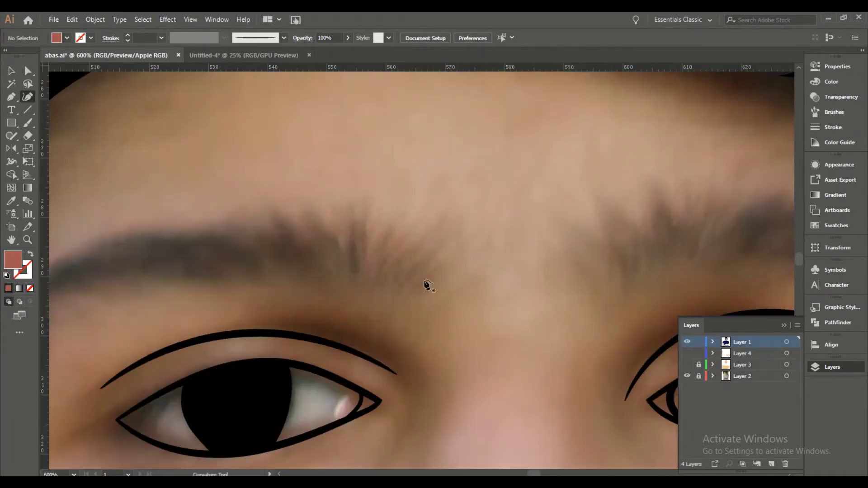
# Trace the first eyebrow's lower edge over the photo and fill it black.
pyautogui.click(401, 300)
pyautogui.click(420, 254)
pyautogui.click(451, 217)
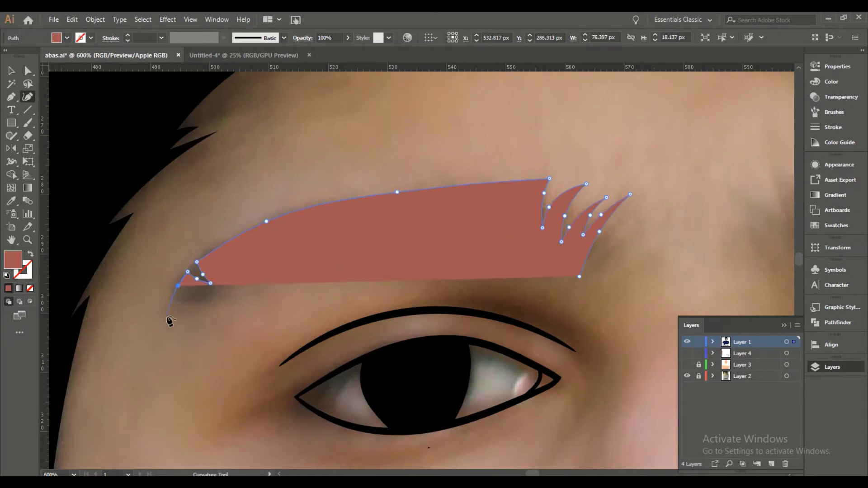
pyautogui.click(167, 316)
pyautogui.click(185, 320)
pyautogui.click(238, 275)
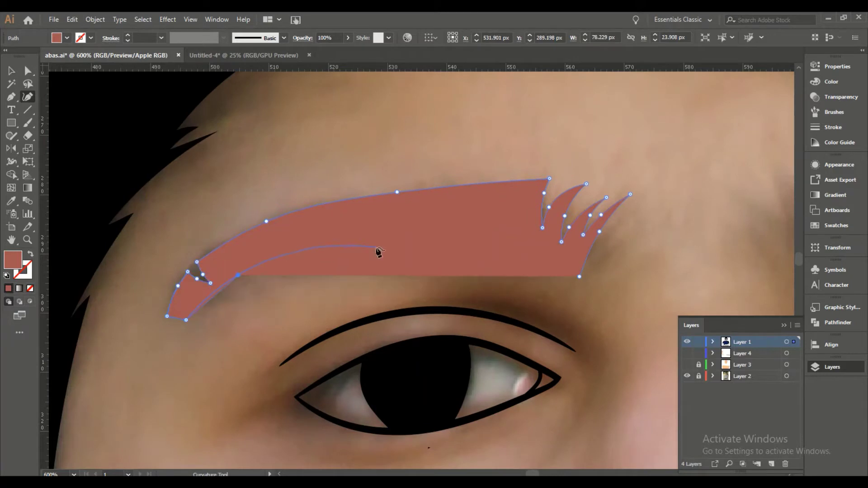
pyautogui.click(338, 249)
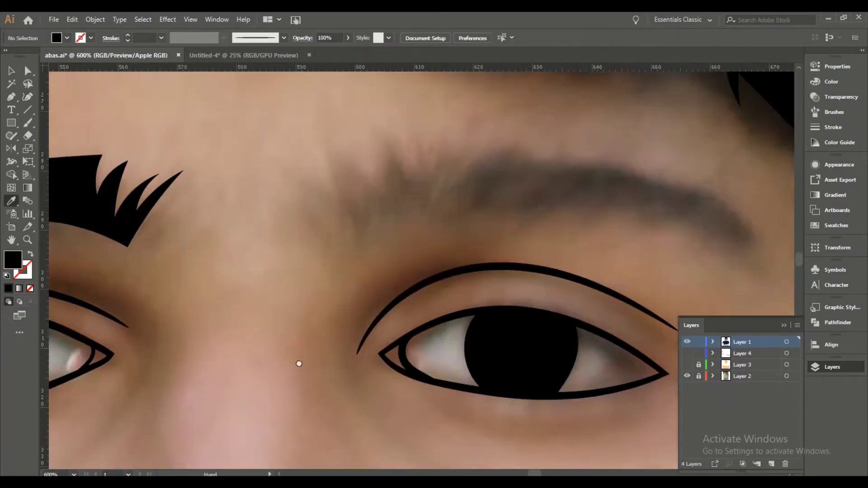
pyautogui.click(294, 223)
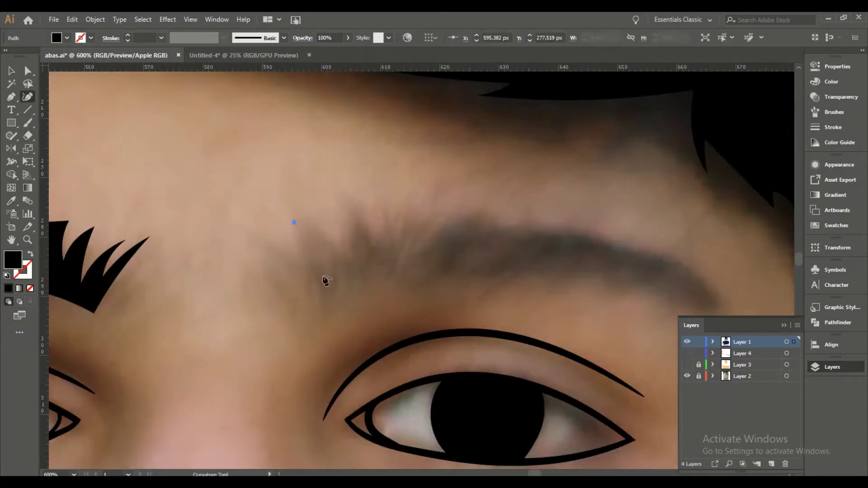
# Trace the outline of the second eyebrow with the Curvature tool.
pyautogui.click(321, 319)
pyautogui.click(372, 293)
pyautogui.click(522, 278)
pyautogui.click(540, 263)
pyautogui.click(531, 271)
pyautogui.moveTo(568, 287); pyautogui.dragTo(383, 264)
# Add spiky hair tips to the second eyebrow and close its shape.
pyautogui.click(500, 295)
pyautogui.click(538, 332)
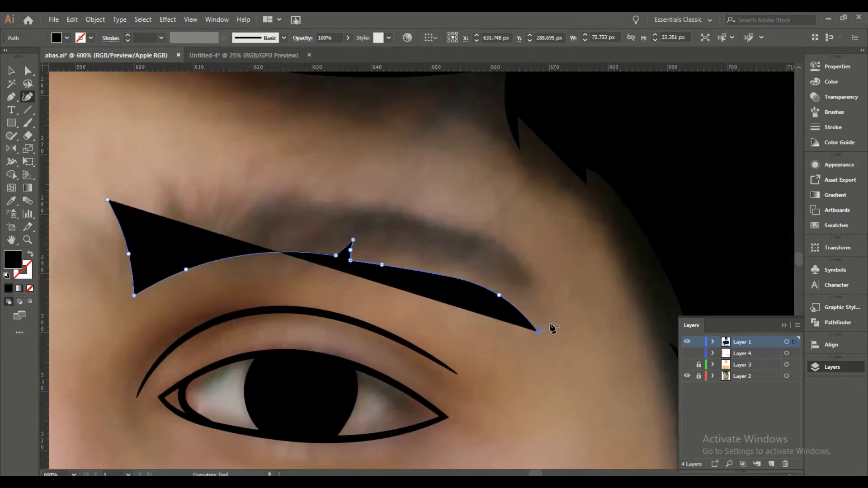
pyautogui.click(535, 274)
pyautogui.click(471, 228)
pyautogui.click(337, 197)
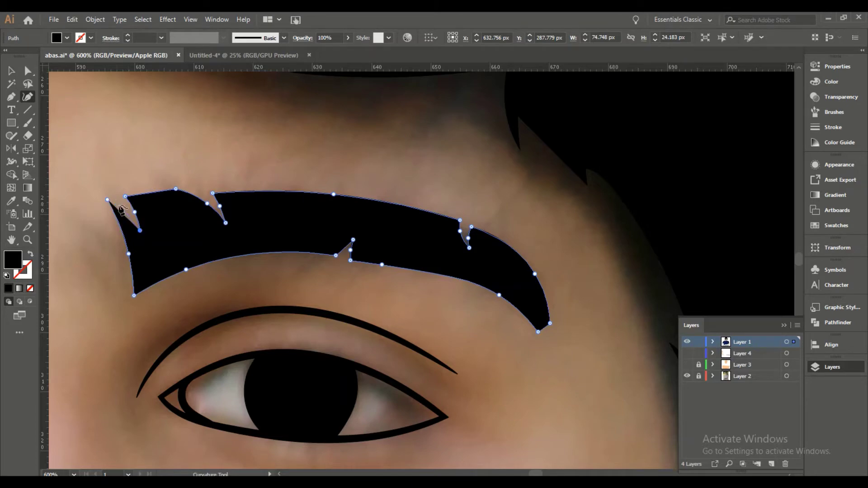
pyautogui.scroll(-5, 121, 209)
# Trace a mustache outline above the upper lip.
pyautogui.moveTo(271, 226); pyautogui.dragTo(453, 251)
pyautogui.scroll(6, 272, 307)
pyautogui.click(230, 315)
pyautogui.click(286, 286)
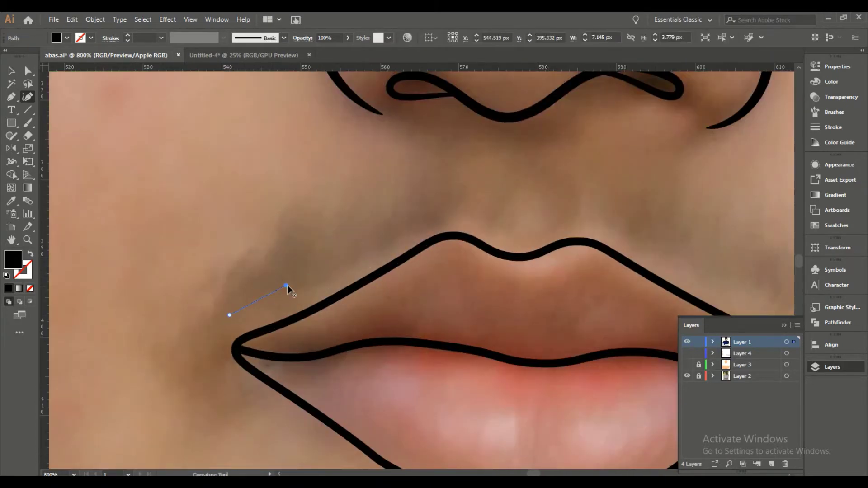
pyautogui.click(454, 182)
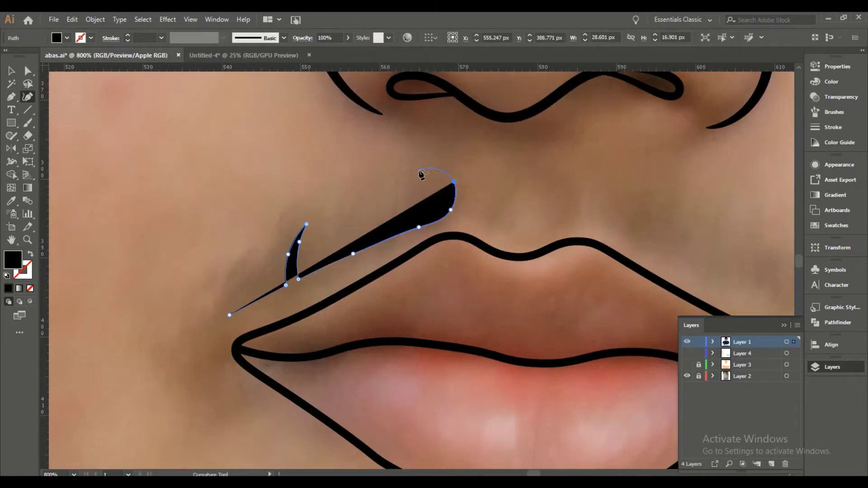
pyautogui.click(426, 165)
pyautogui.click(381, 178)
pyautogui.click(378, 207)
pyautogui.click(371, 181)
pyautogui.click(331, 198)
# Add notched hair tips along the mustache edge.
pyautogui.click(331, 213)
pyautogui.click(333, 230)
pyautogui.click(324, 215)
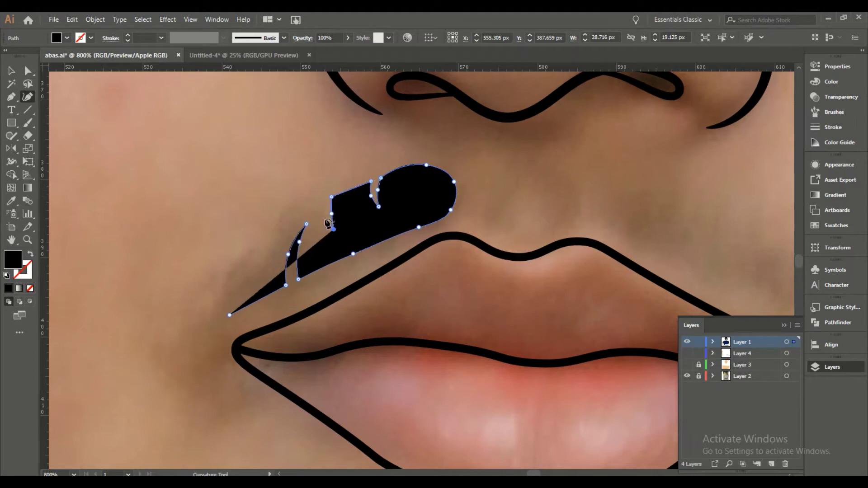
pyautogui.click(322, 197)
pyautogui.click(274, 232)
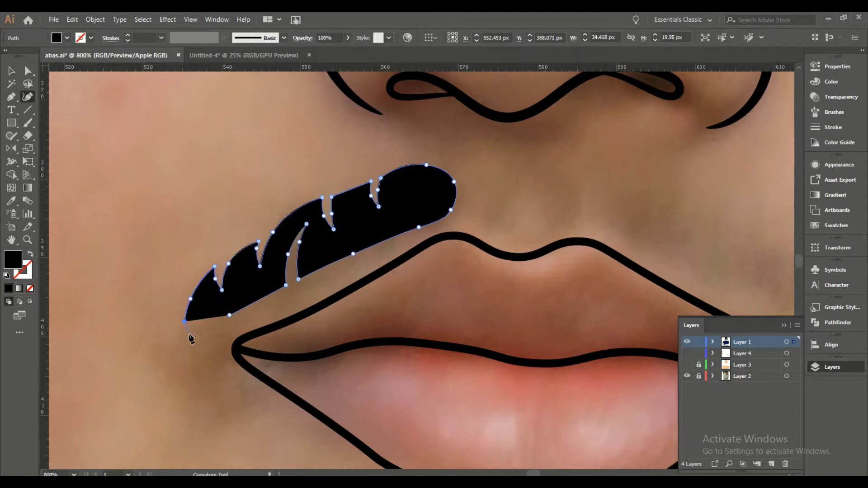
# Delete the mustache, turn the cartoon skin and hair layers back on, and view the face.
pyautogui.hotkey('ctrl', '-')
pyautogui.hotkey('ctrl', '-')
pyautogui.click(687, 353)
pyautogui.click(686, 365)
pyautogui.hotkey('ctrl', '+')
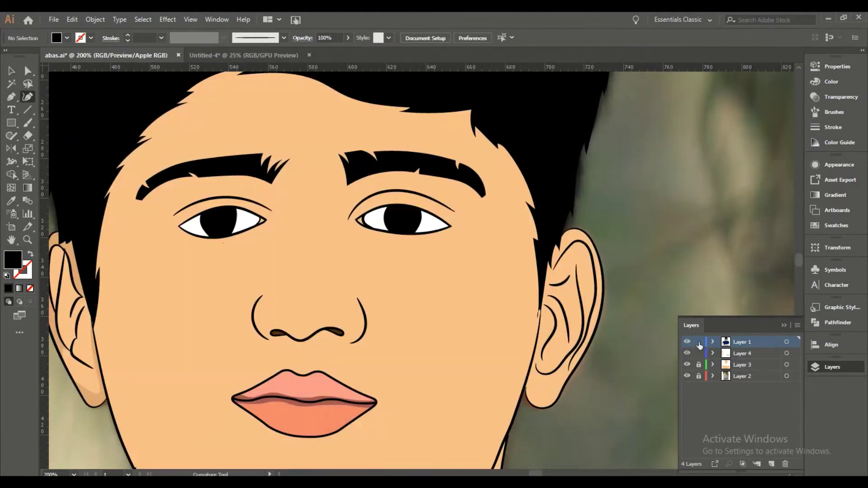
# Lock Layer 1, select Layer 4, and start a neck shadow path along the jaw.
pyautogui.moveTo(700, 342); pyautogui.dragTo(702, 366)
pyautogui.click(742, 353)
pyautogui.scroll(-3, 362, 271)
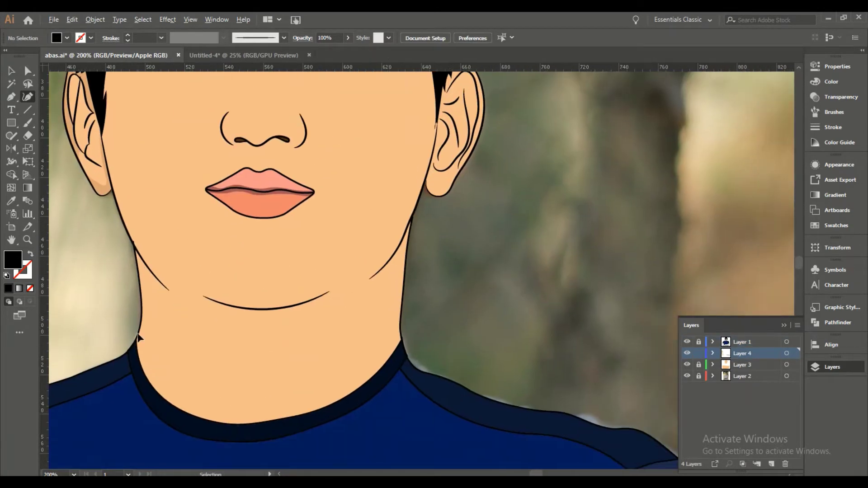
pyautogui.hotkey('ctrl', '+')
pyautogui.click(201, 291)
pyautogui.click(157, 268)
pyautogui.click(140, 241)
pyautogui.scroll(-5, 128, 292)
pyautogui.scroll(-5, 151, 200)
pyautogui.click(77, 174)
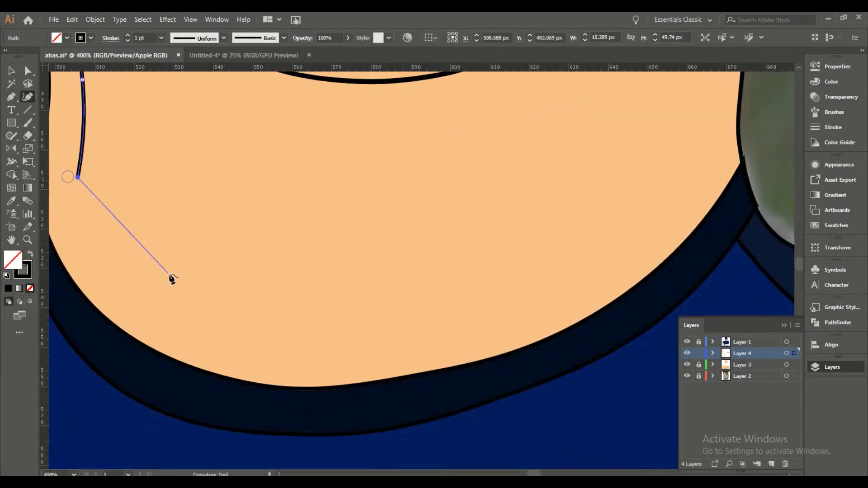
pyautogui.click(178, 283)
# Extend the tan shadow up the jaw and neck and along the collar.
pyautogui.hscroll(5, 679, 236)
pyautogui.click(623, 366)
pyautogui.click(605, 321)
pyautogui.click(610, 202)
pyautogui.click(622, 146)
pyautogui.click(576, 217)
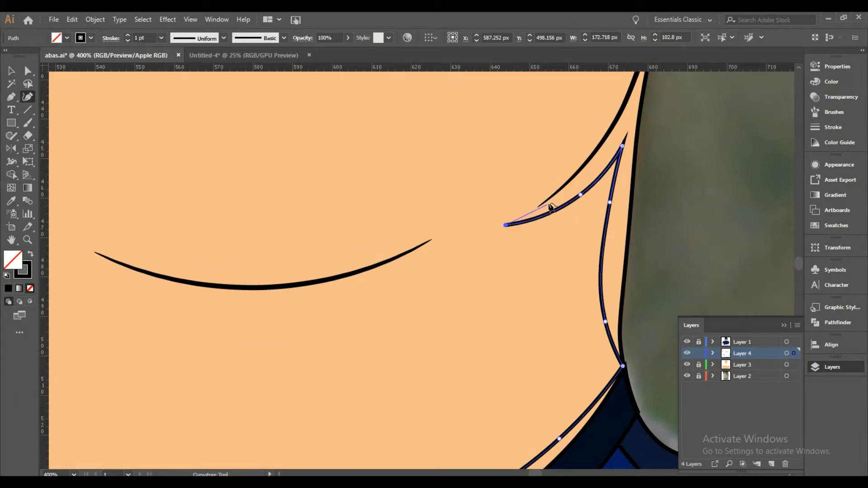
pyautogui.click(552, 199)
pyautogui.scroll(5, 551, 203)
pyautogui.hscroll(5, 550, 203)
pyautogui.click(548, 162)
pyautogui.scroll(-5, 527, 397)
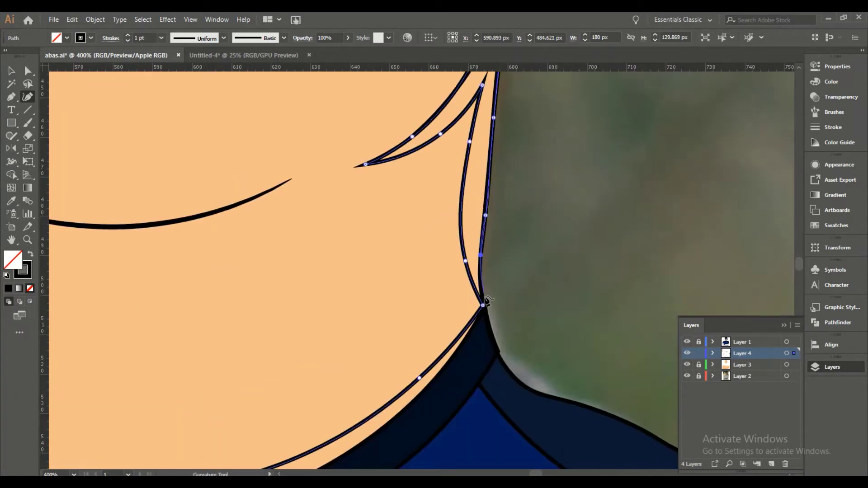
pyautogui.scroll(-5, 527, 397)
pyautogui.click(533, 253)
pyautogui.hscroll(-5, 375, 310)
pyautogui.click(214, 274)
# Add the last point on the neck's left side and deselect the neck shadows.
pyautogui.moveTo(216, 207); pyautogui.dragTo(232, 254)
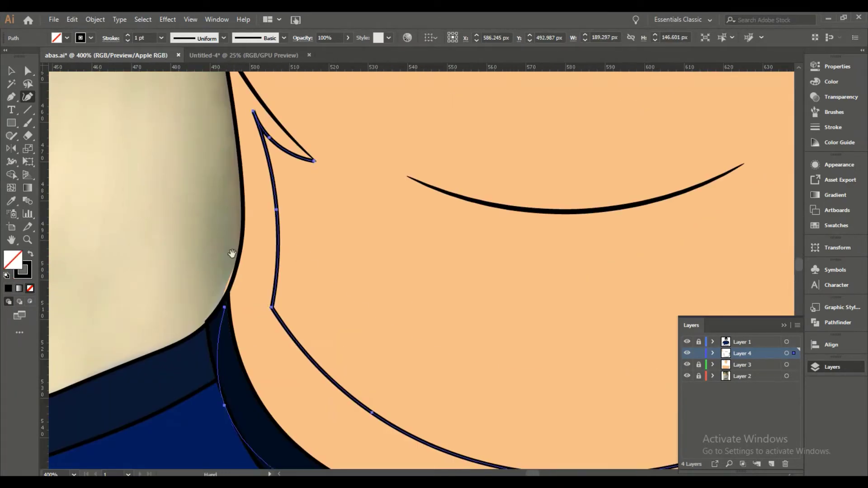
pyautogui.moveTo(231, 101); pyautogui.dragTo(244, 246)
pyautogui.click(267, 233)
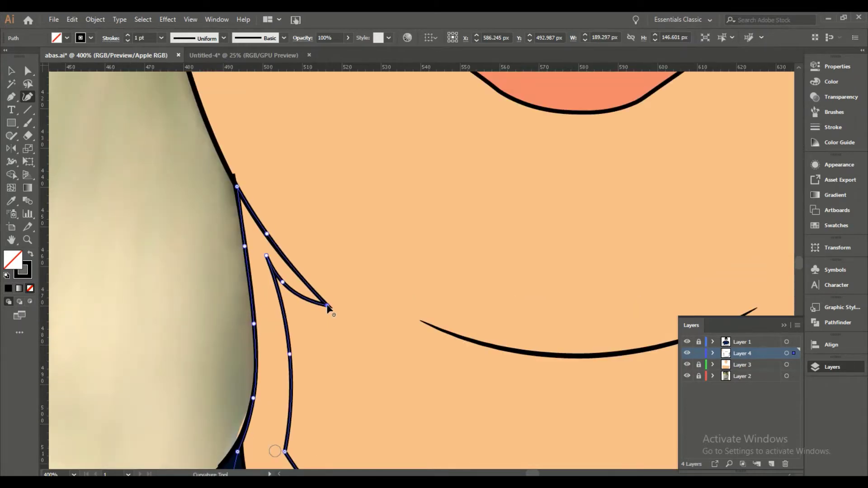
pyautogui.scroll(-5, 329, 309)
pyautogui.hotkey('ctrl', 'shift', 'a')
# Draw a four-point tan crescent shadow under the chin line and deselect it.
pyautogui.scroll(5, 156, 274)
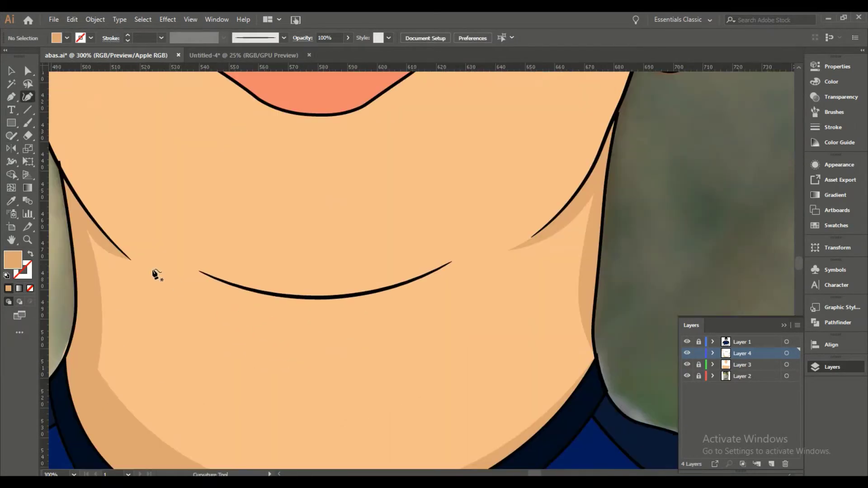
pyautogui.click(488, 270)
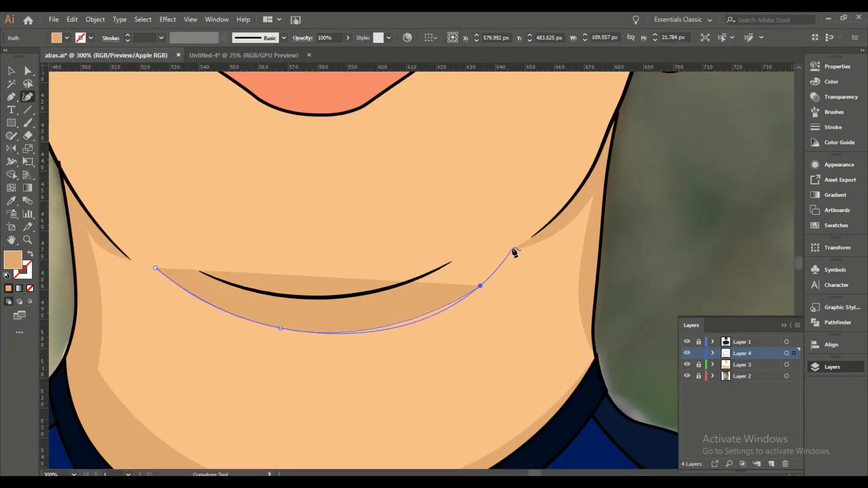
pyautogui.click(508, 246)
pyautogui.click(373, 277)
pyautogui.click(211, 269)
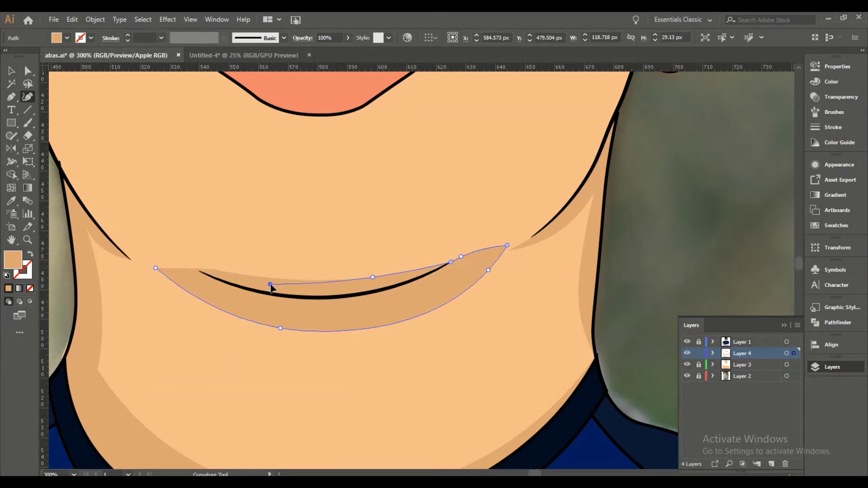
pyautogui.scroll(-3, 208, 355)
pyautogui.scroll(2, 207, 354)
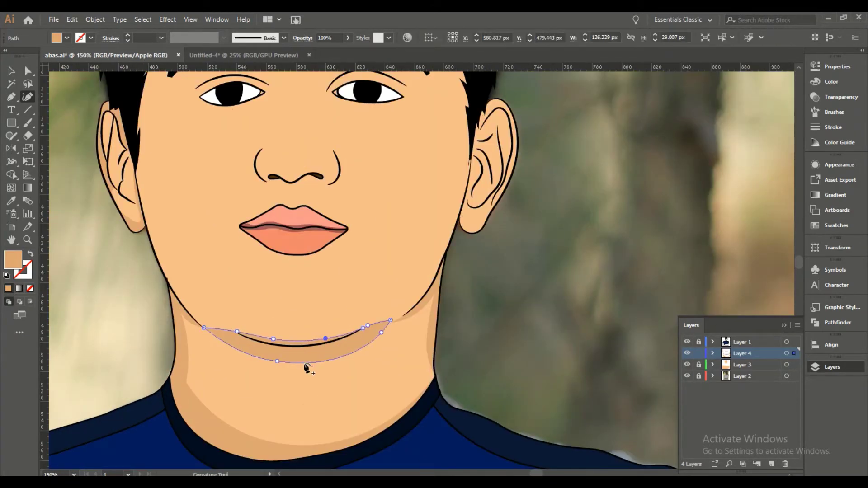
pyautogui.keyDown('ctrl'); pyautogui.click(287, 387); pyautogui.keyUp('ctrl')
pyautogui.keyDown('alt'); pyautogui.scroll(3, 155, 193); pyautogui.keyUp('alt')
# Draw a shadow beneath the lower lip, send it backward, and deselect it.
pyautogui.click(168, 205)
pyautogui.click(203, 231)
pyautogui.click(244, 257)
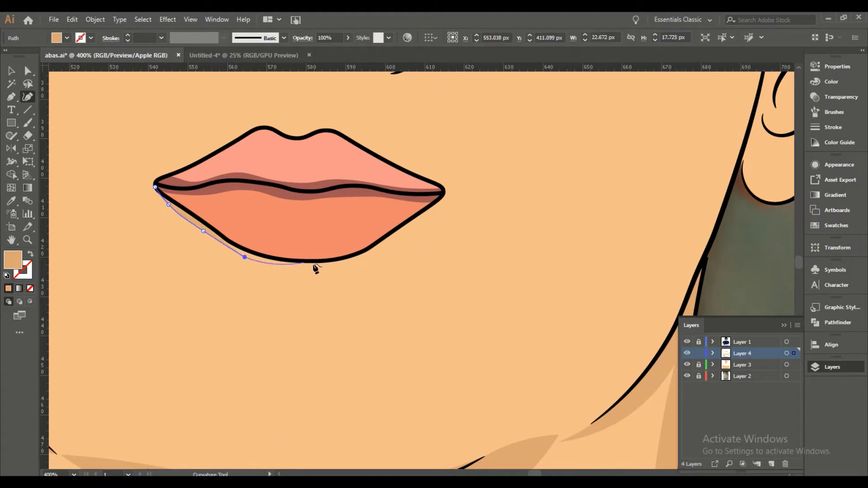
pyautogui.click(369, 255)
pyautogui.click(424, 209)
pyautogui.click(445, 192)
pyautogui.hotkey('ctrl', 'shift', '[')
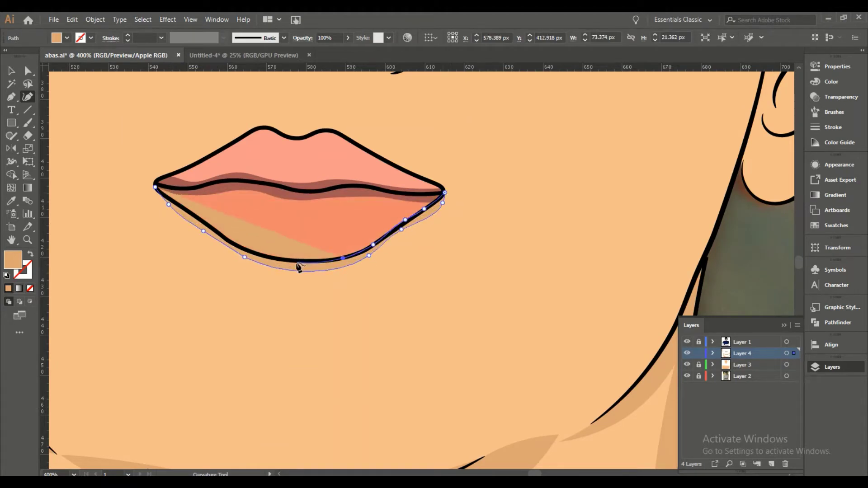
pyautogui.hotkey('ctrl', 'shift', 'a')
# Draw a closed tan shadow along the upper lip, placed behind the lip.
pyautogui.hotkey('ctrl', '=')
pyautogui.click(148, 290)
pyautogui.click(156, 276)
pyautogui.click(192, 260)
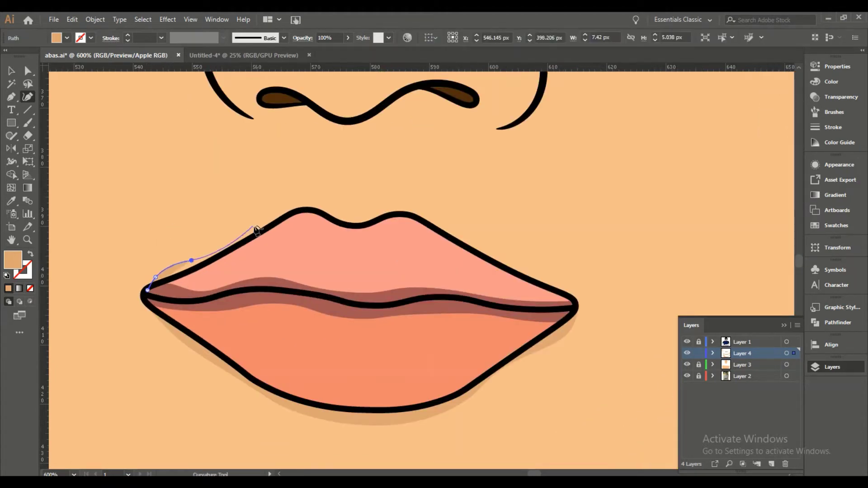
pyautogui.click(256, 223)
pyautogui.click(300, 204)
pyautogui.click(389, 207)
pyautogui.click(434, 216)
pyautogui.click(482, 248)
pyautogui.click(574, 293)
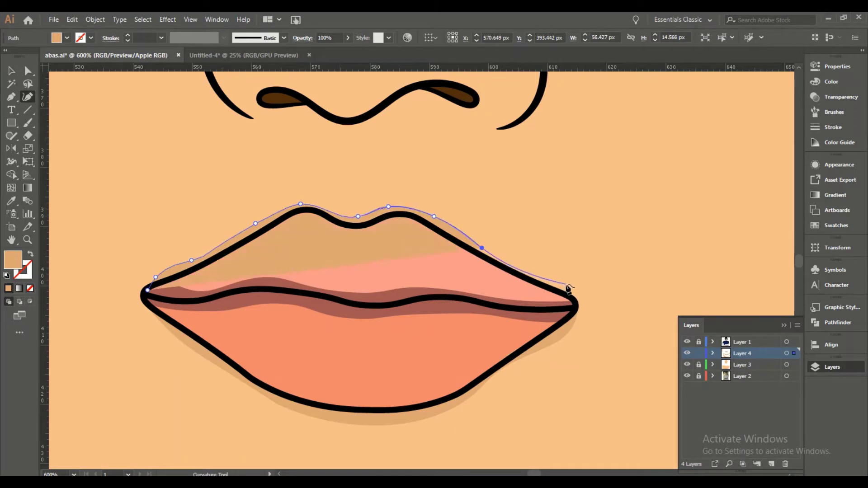
pyautogui.click(518, 274)
pyautogui.click(572, 298)
pyautogui.click(466, 247)
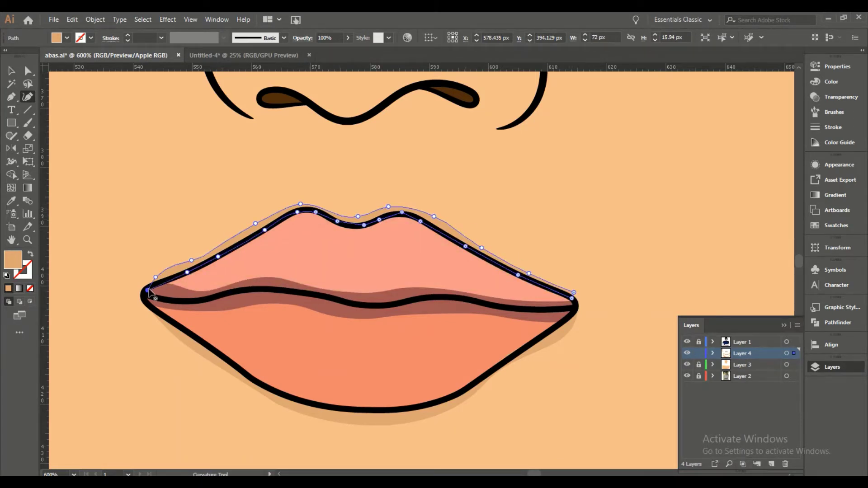
pyautogui.hotkey('ctrl', '+')
# Shade the area between nose and upper lip, then sample the light skin colour f2b177.
pyautogui.click(151, 165)
pyautogui.click(182, 227)
pyautogui.click(181, 296)
pyautogui.click(292, 304)
pyautogui.click(415, 317)
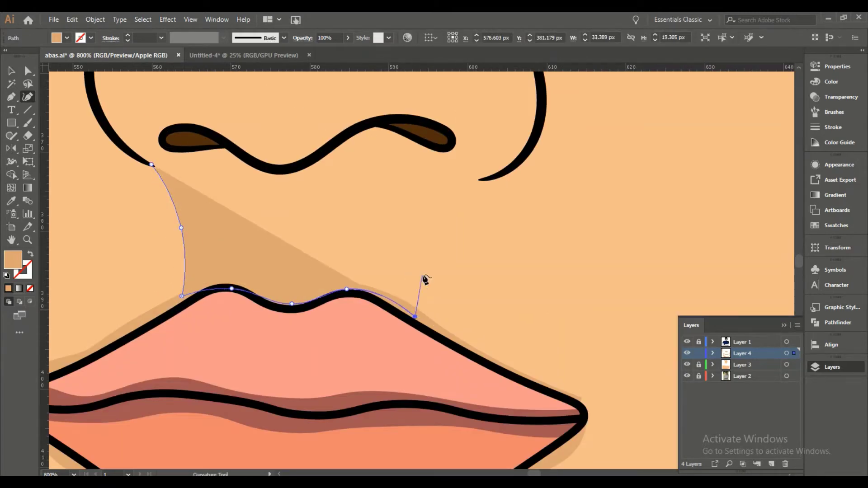
pyautogui.click(414, 252)
pyautogui.click(481, 180)
pyautogui.click(370, 124)
pyautogui.click(316, 158)
pyautogui.click(228, 146)
pyautogui.click(151, 164)
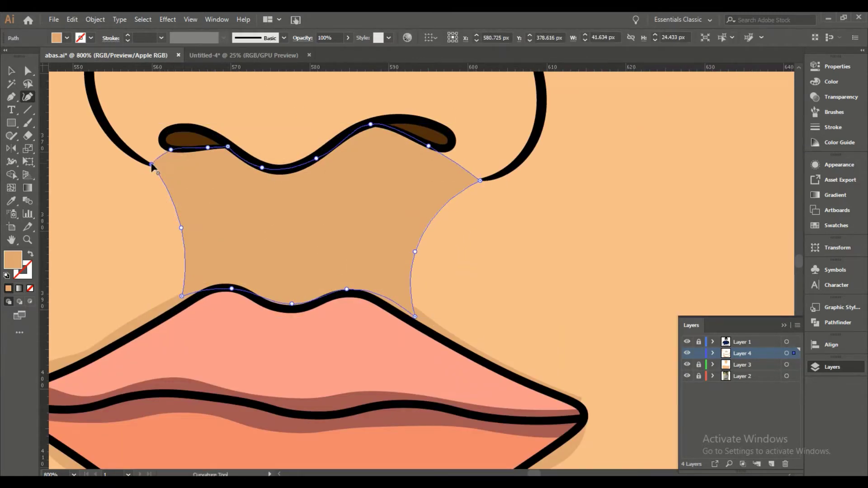
pyautogui.hotkey('ctrl', '0')
pyautogui.doubleClick(13, 260)
pyautogui.click(450, 150)
# Set the fill to the lighter sampled skin colour f2b177.
pyautogui.press('i')
pyautogui.click(167, 199)
pyautogui.doubleClick(13, 260)
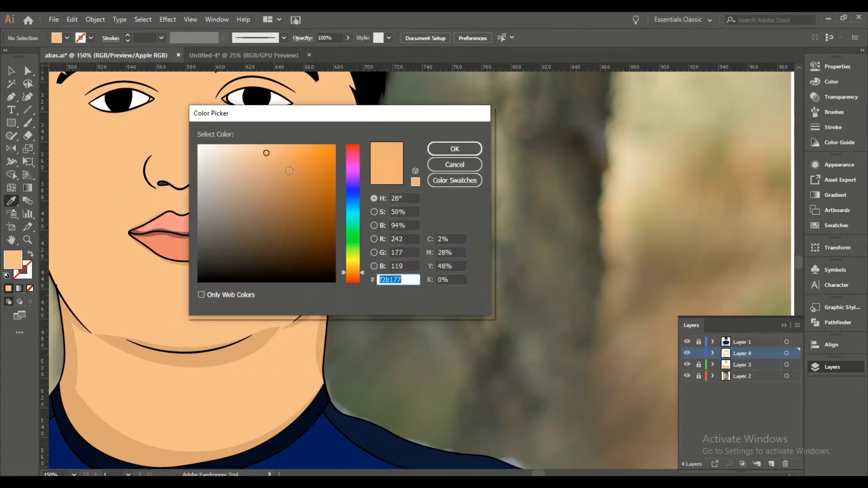
pyautogui.press('Return')
pyautogui.scroll(3, 259, 189)
pyautogui.click(11, 136)
pyautogui.hotkey('ctrl', '+')
pyautogui.hotkey('ctrl', '+')
pyautogui.hotkey('ctrl', '+')
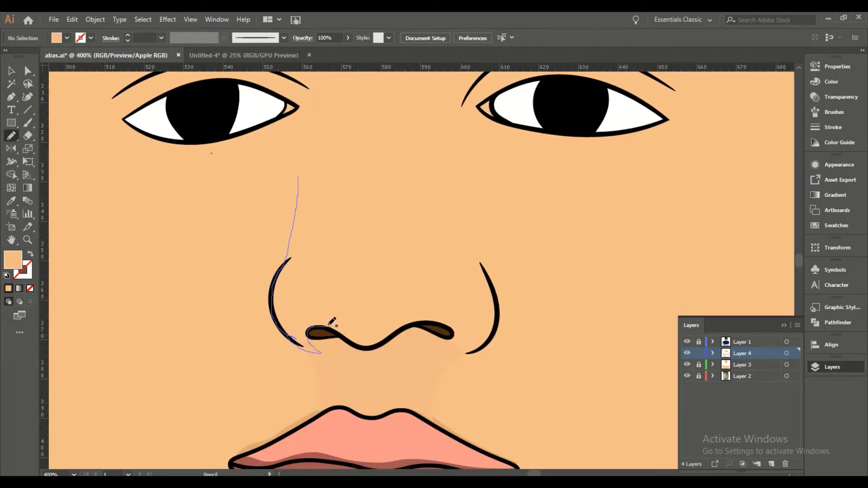
# Sketch Pencil shading strips down both sides of the nose and around the nostrils.
pyautogui.moveTo(301, 145); pyautogui.dragTo(300, 146)
pyautogui.press('F6')
pyautogui.scroll(2, 167, 285)
pyautogui.hscroll(3, 167, 285)
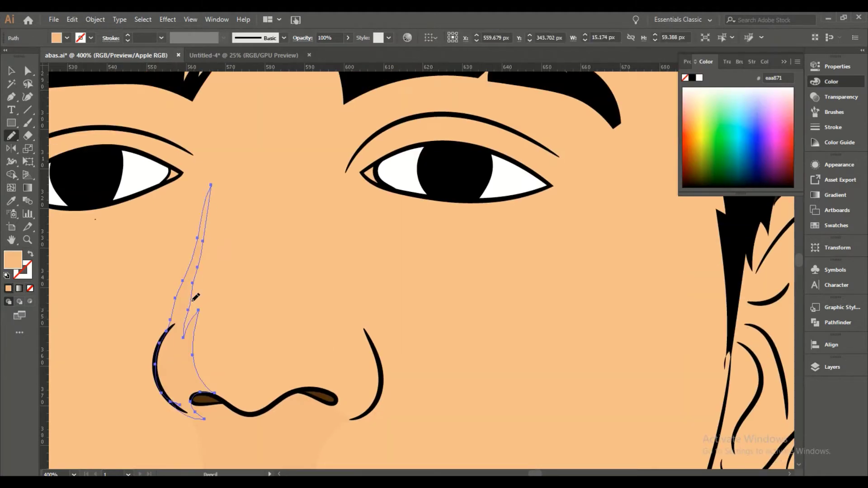
pyautogui.hotkey('ctrl', 'shift', 'a')
pyautogui.scroll(-1, 288, 167)
pyautogui.hscroll(2, 288, 167)
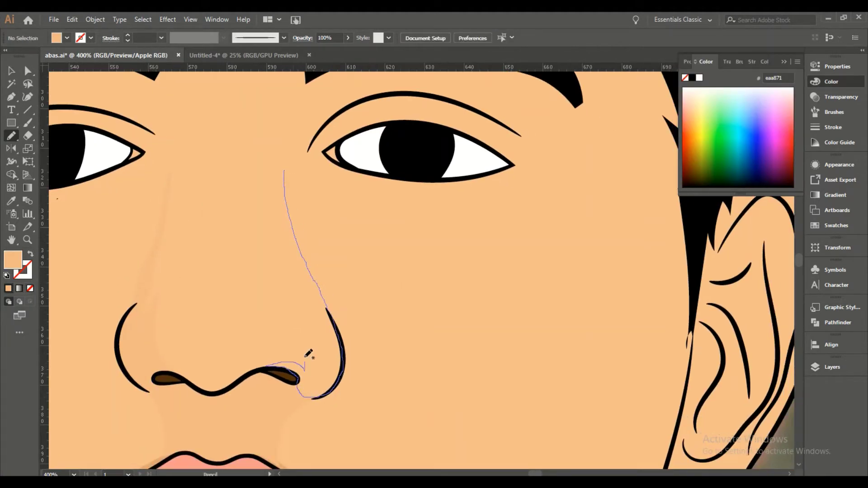
pyautogui.moveTo(279, 189); pyautogui.dragTo(280, 191)
pyautogui.moveTo(150, 346)
pyautogui.mouseDown()
pyautogui.moveTo(185, 363)
pyautogui.moveTo(155, 344)
pyautogui.mouseUp()
# Zoom out and set the fill colour to e59f6a.
pyautogui.hotkey('ctrl', '-')
pyautogui.hotkey('ctrl', '-')
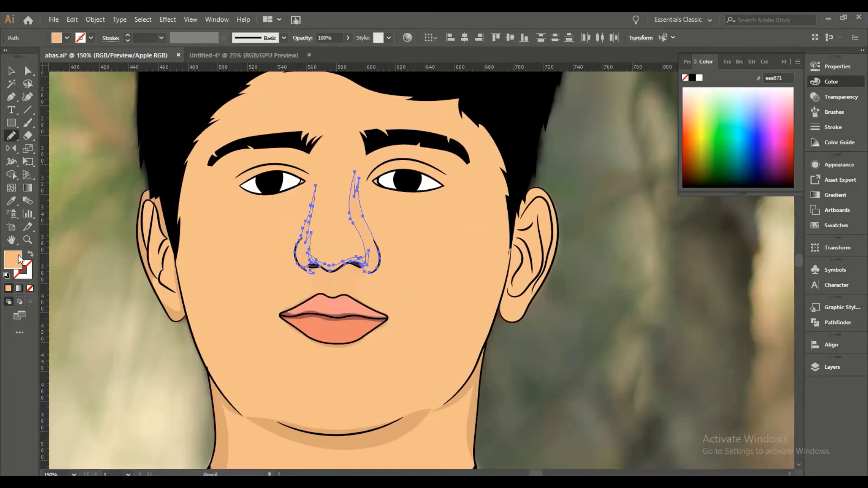
pyautogui.doubleClick(13, 260)
pyautogui.press('Return')
pyautogui.scroll(3, 314, 264)
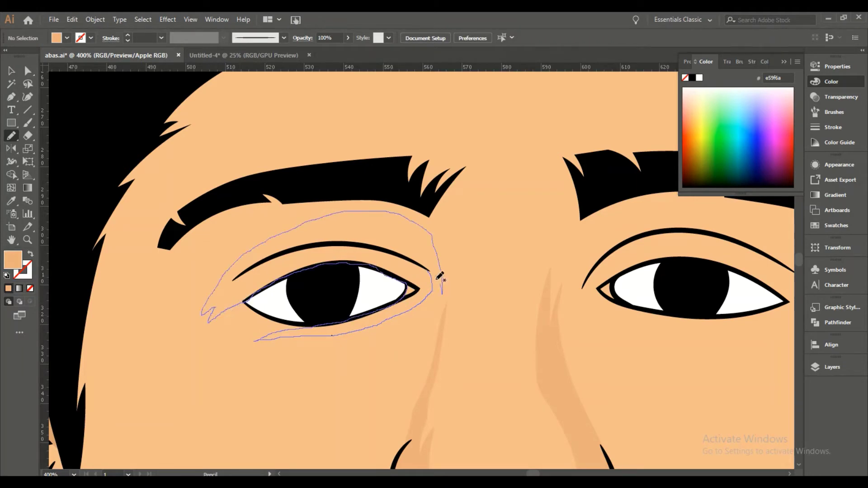
# Draw closed Pencil shadow shapes around the left and right eyes.
pyautogui.moveTo(439, 277); pyautogui.dragTo(441, 290)
pyautogui.hscroll(5, 233, 298)
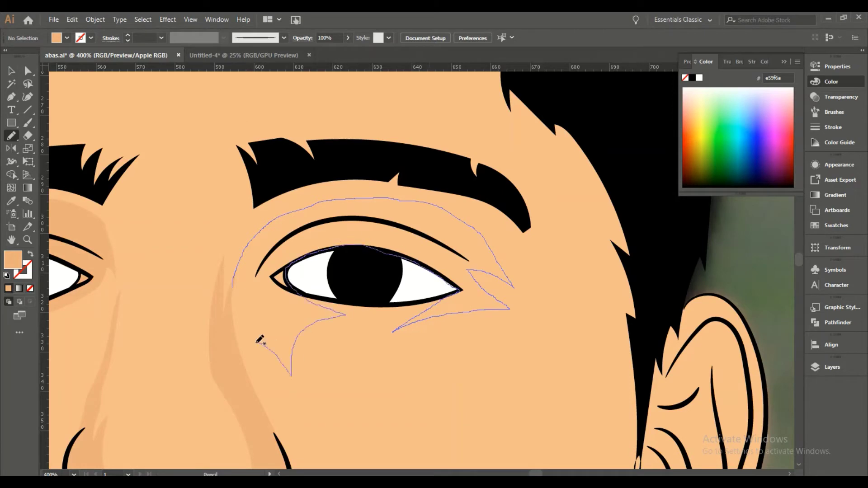
pyautogui.moveTo(260, 339); pyautogui.dragTo(232, 287)
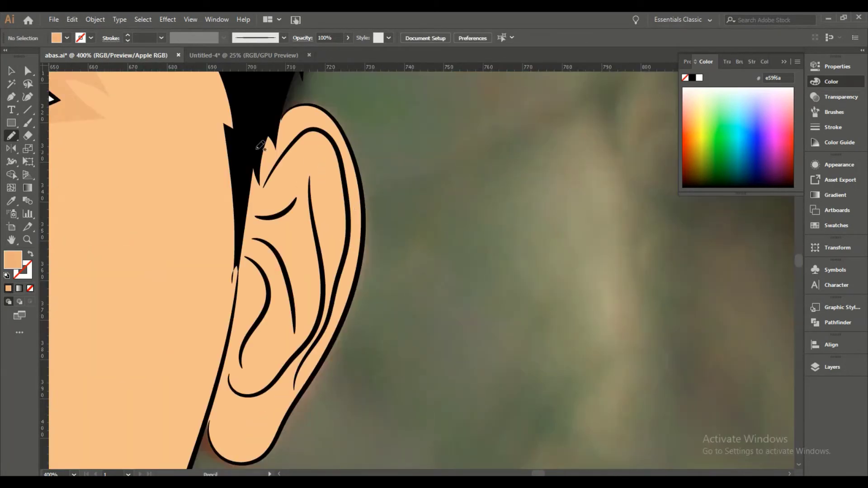
# Trace a Curvature shadow along the ear's outer and inner edges.
pyautogui.hotkey('shift', '`')
pyautogui.click(272, 127)
pyautogui.click(310, 105)
pyautogui.click(364, 215)
pyautogui.click(331, 347)
pyautogui.click(300, 393)
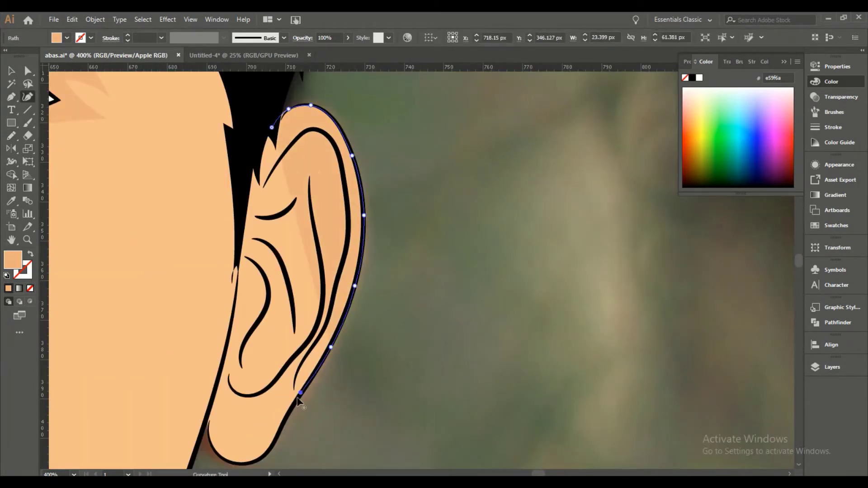
pyautogui.click(301, 363)
pyautogui.click(335, 282)
pyautogui.click(340, 167)
pyautogui.click(319, 131)
pyautogui.click(291, 145)
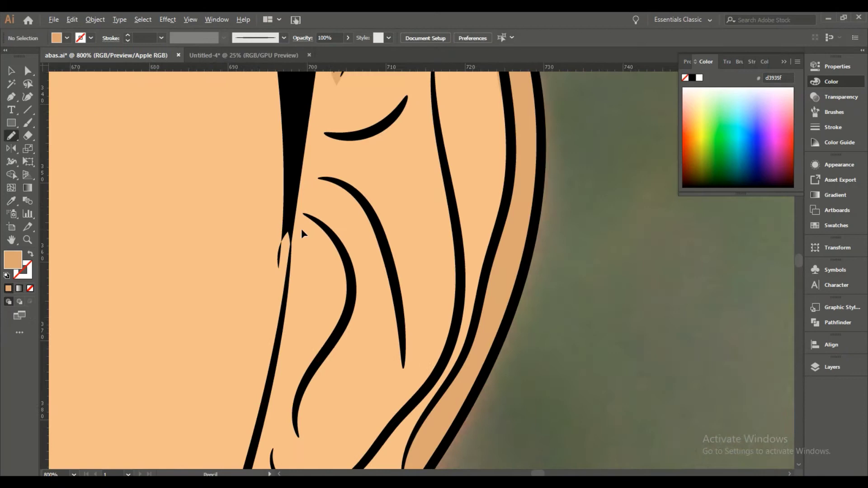
# Pencil shadows inside the ear bowl and on the lobe, and start a face-edge outline.
pyautogui.moveTo(292, 220); pyautogui.dragTo(300, 312)
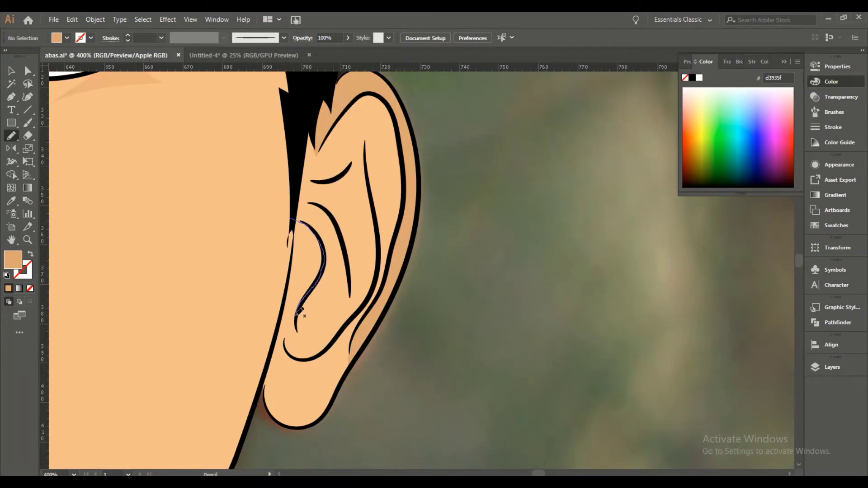
pyautogui.moveTo(297, 260); pyautogui.dragTo(293, 228)
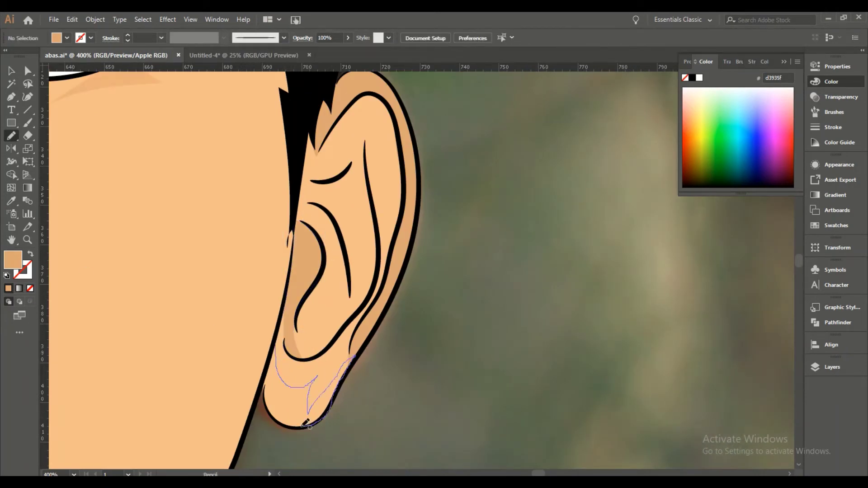
pyautogui.moveTo(267, 388); pyautogui.dragTo(265, 390)
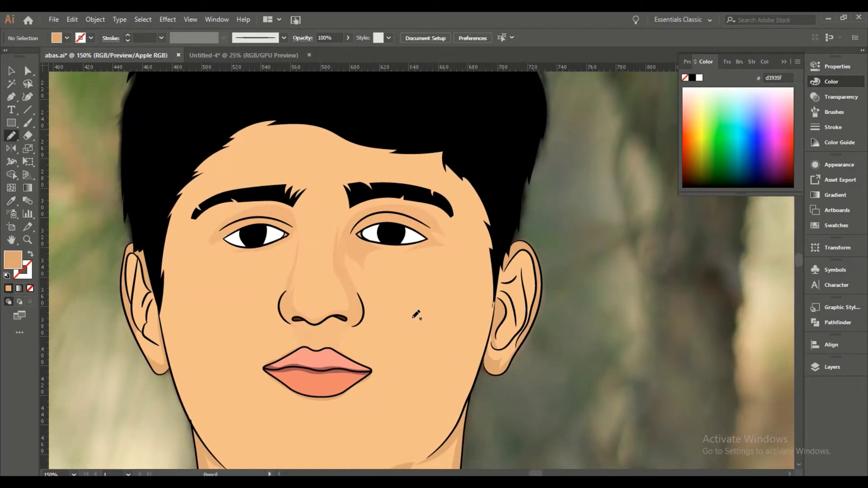
pyautogui.moveTo(186, 354); pyautogui.dragTo(196, 305)
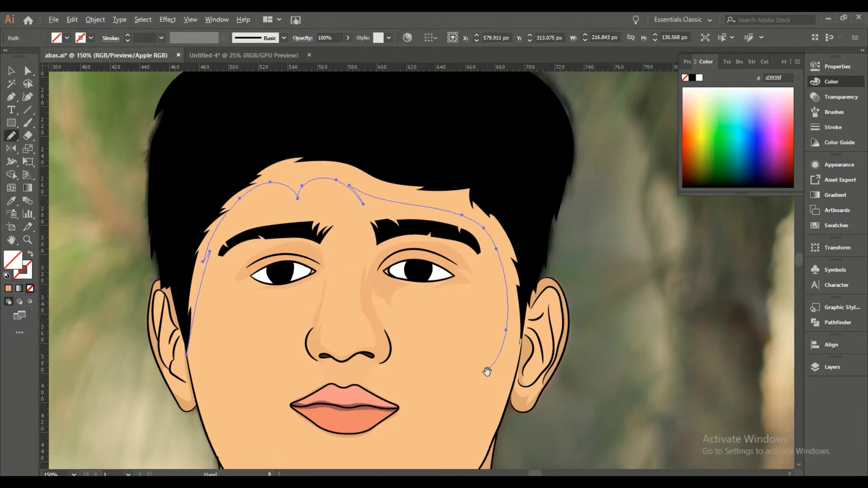
# Extend the forehead shading outline down the face's right side, then zoom out.
pyautogui.moveTo(402, 199); pyautogui.dragTo(388, 194)
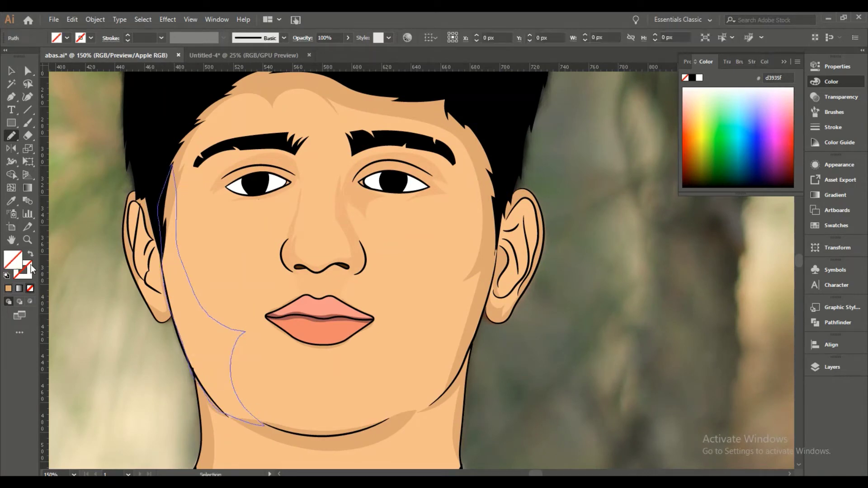
pyautogui.hotkey('ctrl', '-')
pyautogui.hotkey('ctrl', '-')
pyautogui.press('i')
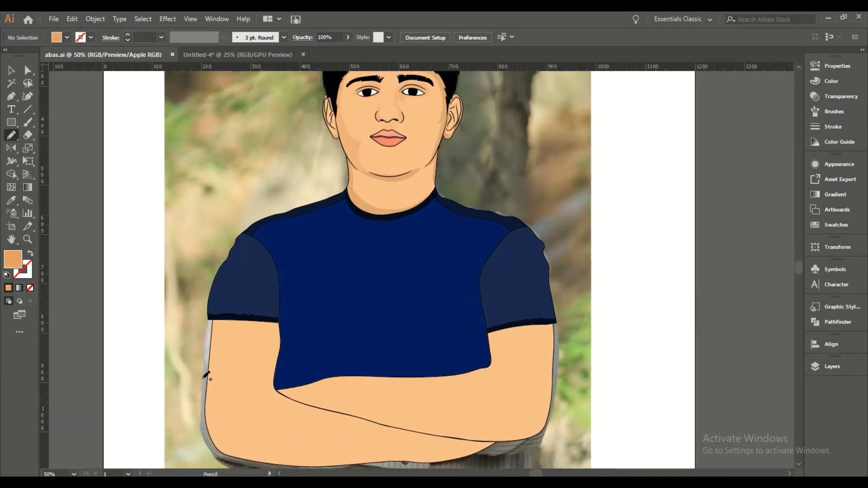
# Trace a darker shadow along the lower forearm and the arms' lower edge.
pyautogui.scroll(3, 205, 375)
pyautogui.scroll(3, 223, 290)
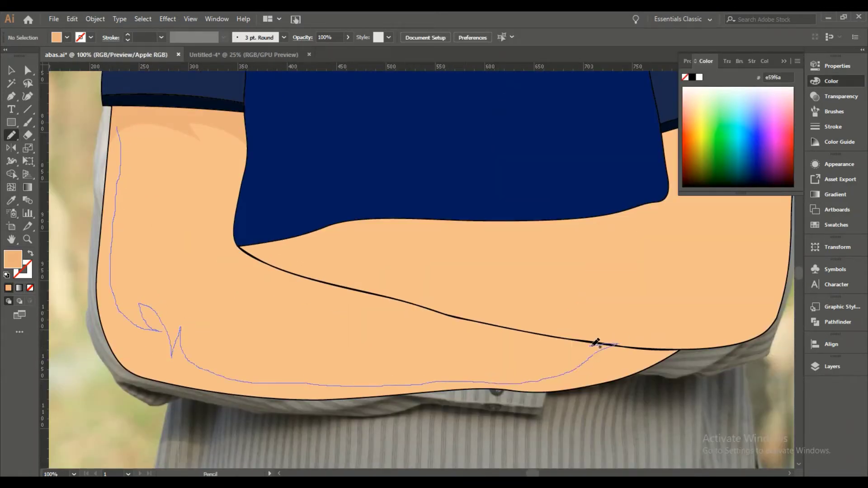
pyautogui.moveTo(596, 342); pyautogui.dragTo(614, 345)
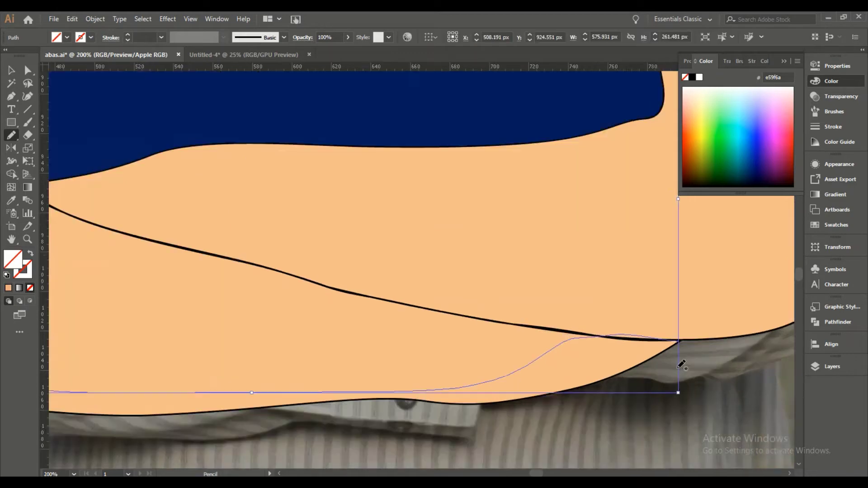
pyautogui.scroll(1, 608, 343)
pyautogui.press('p')
pyautogui.click(660, 346)
pyautogui.click(594, 379)
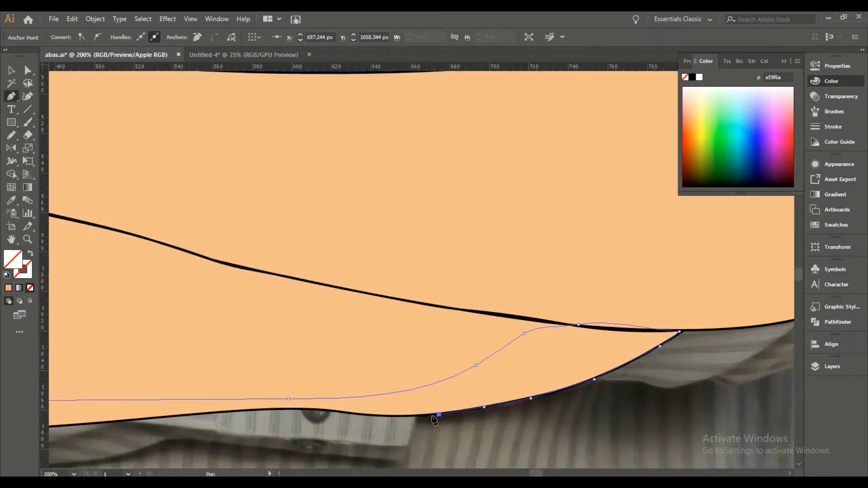
pyautogui.click(346, 414)
pyautogui.click(209, 415)
# Review the forearm-to-elbow area and hide the background photo layer to check the shading.
pyautogui.hotkey('shift', '~')
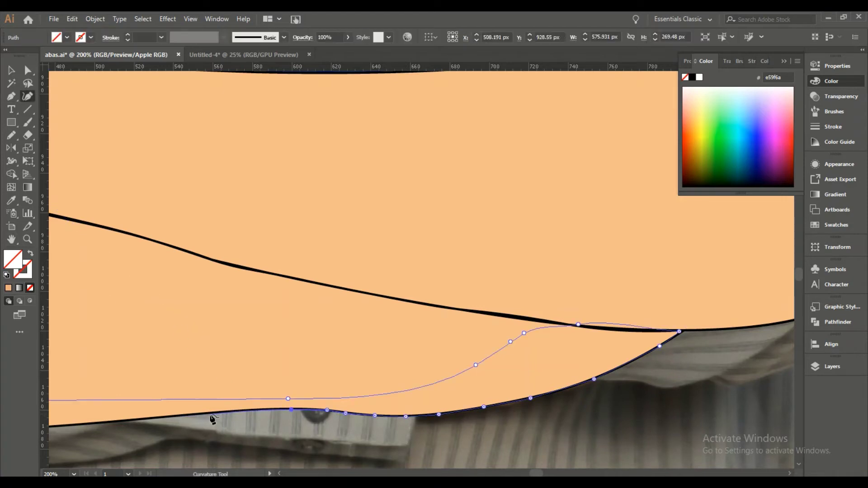
pyautogui.moveTo(126, 428); pyautogui.dragTo(328, 395)
pyautogui.moveTo(208, 402); pyautogui.dragTo(394, 446)
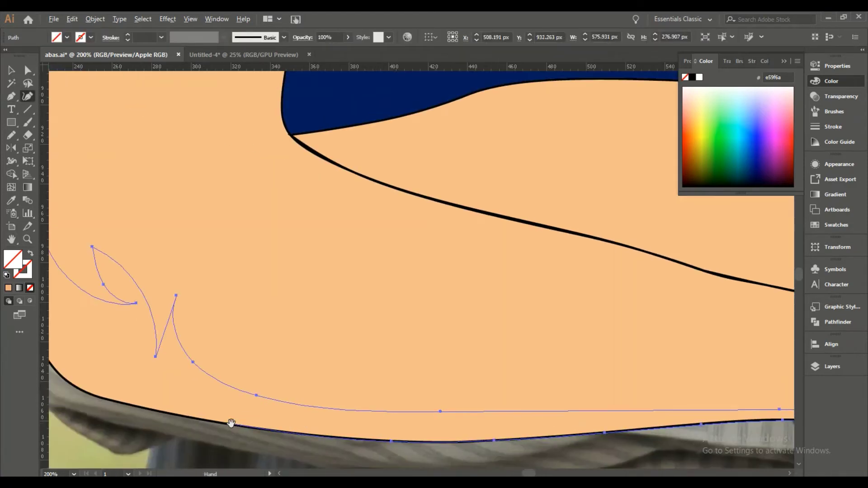
pyautogui.moveTo(231, 423); pyautogui.dragTo(473, 465)
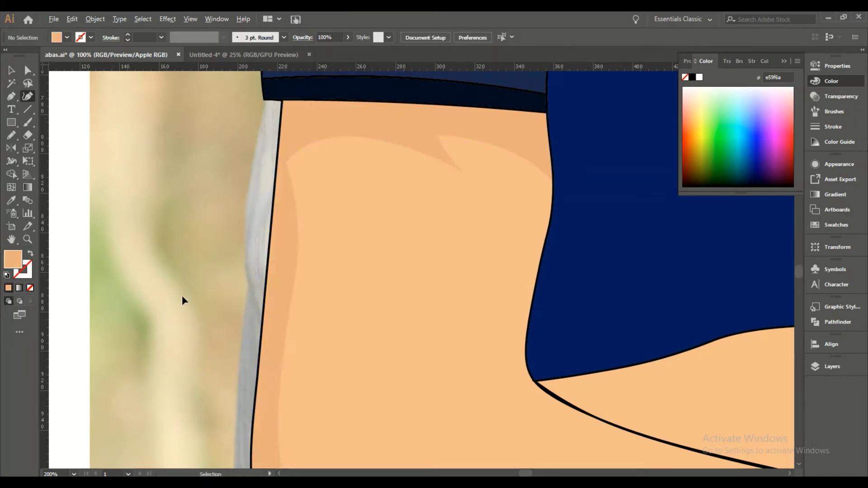
pyautogui.hotkey('ctrl', '0')
pyautogui.press('n')
pyautogui.click(832, 366)
pyautogui.click(686, 376)
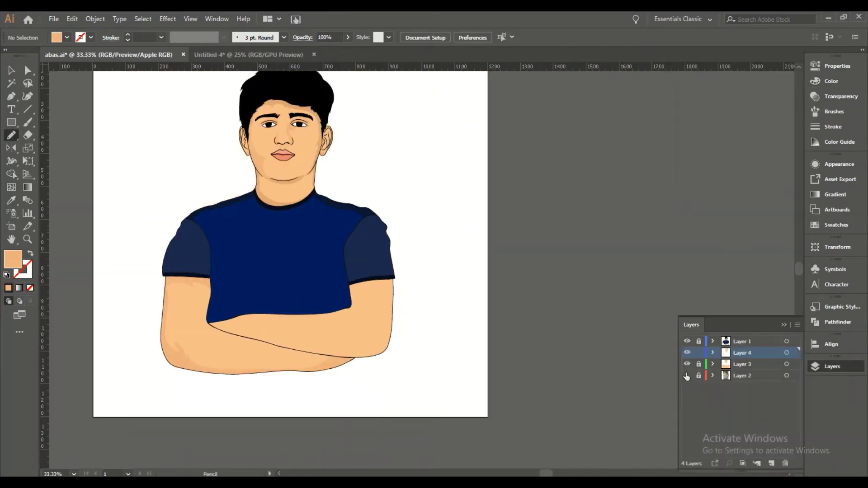
pyautogui.scroll(1, 426, 229)
pyautogui.scroll(1, 153, 322)
pyautogui.scroll(1, 153, 321)
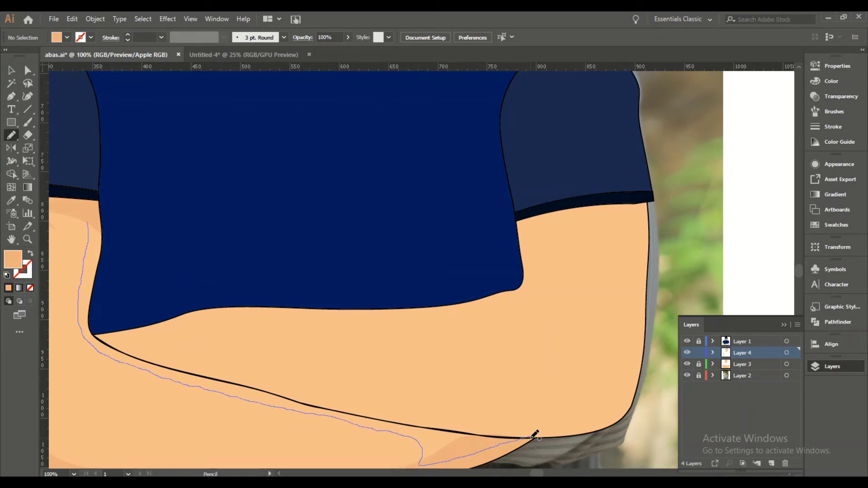
# Draw the forearm crease shadow and a closed shadow shape under the sleeve.
pyautogui.moveTo(513, 437); pyautogui.dragTo(513, 437)
pyautogui.scroll(2, 513, 437)
pyautogui.hotkey('shift', '`')
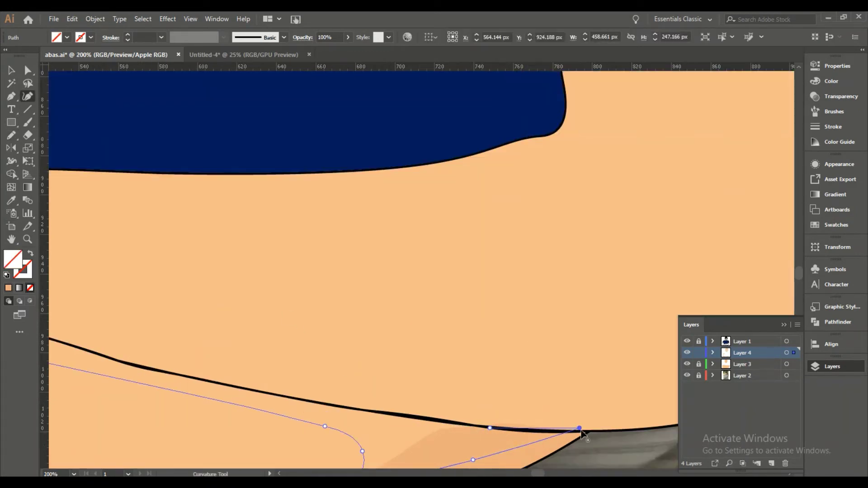
pyautogui.moveTo(582, 431); pyautogui.dragTo(585, 435)
pyautogui.moveTo(278, 405); pyautogui.dragTo(457, 323)
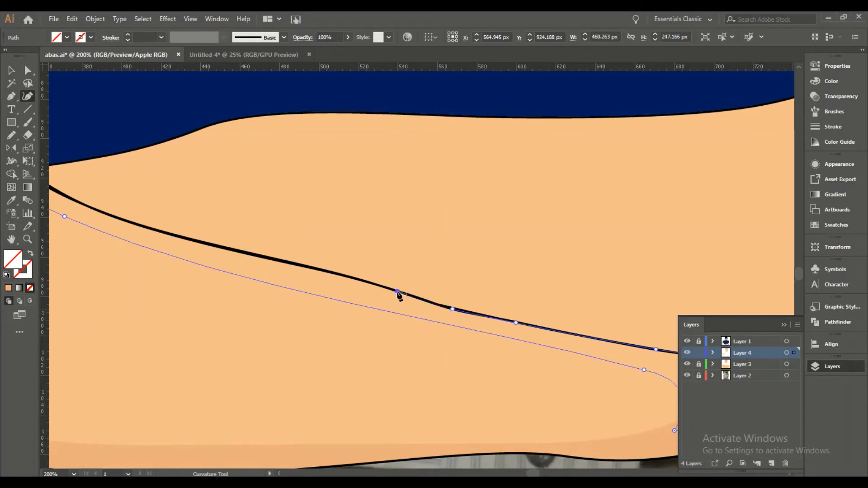
pyautogui.moveTo(78, 206); pyautogui.dragTo(264, 265)
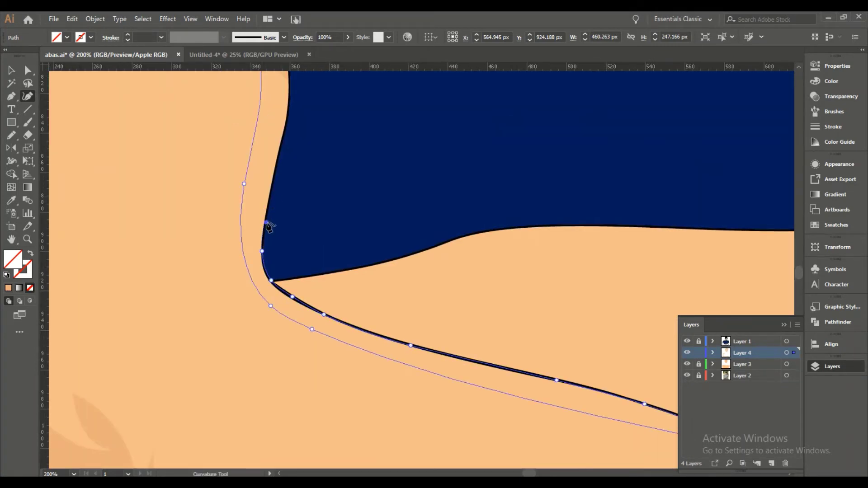
pyautogui.moveTo(274, 170); pyautogui.dragTo(262, 324)
pyautogui.click(246, 211)
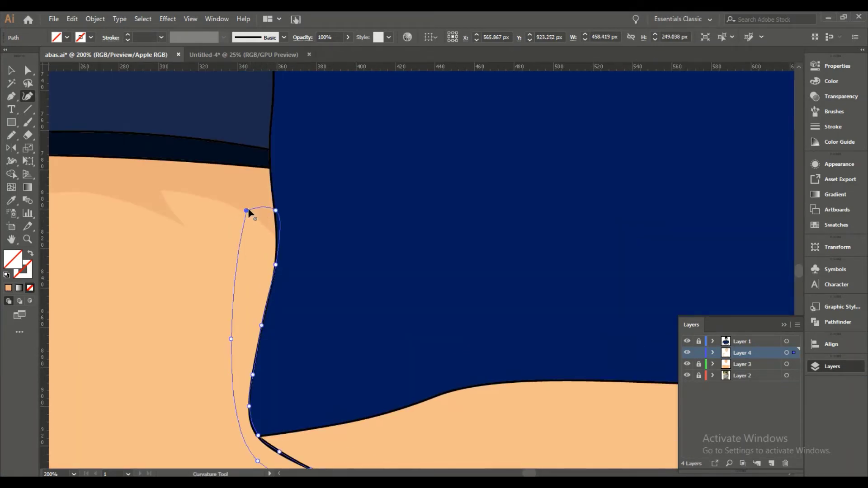
pyautogui.press('i')
pyautogui.click(169, 306)
pyautogui.hotkey('ctrl', '-')
pyautogui.hotkey('ctrl', '-')
pyautogui.hotkey('ctrl', '-')
# Set a darker skin shading fill in the Color Picker.
pyautogui.doubleClick(13, 260)
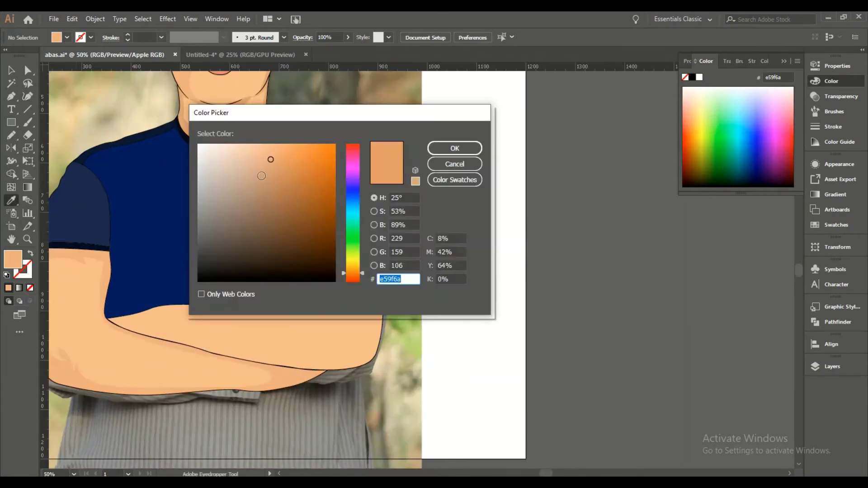
pyautogui.click(455, 147)
pyautogui.scroll(3, 466, 139)
# Draw tan shadows on the right forearm and right upper arm.
pyautogui.press('n')
pyautogui.hotkey('ctrl', '+')
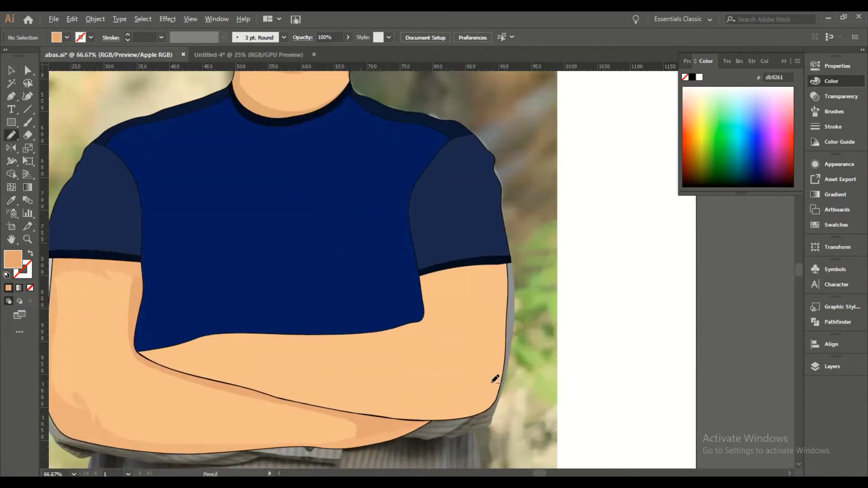
pyautogui.hotkey('ctrl', '+')
pyautogui.hotkey('ctrl', '+')
pyautogui.moveTo(381, 276); pyautogui.dragTo(442, 219)
pyautogui.moveTo(536, 346); pyautogui.dragTo(523, 282)
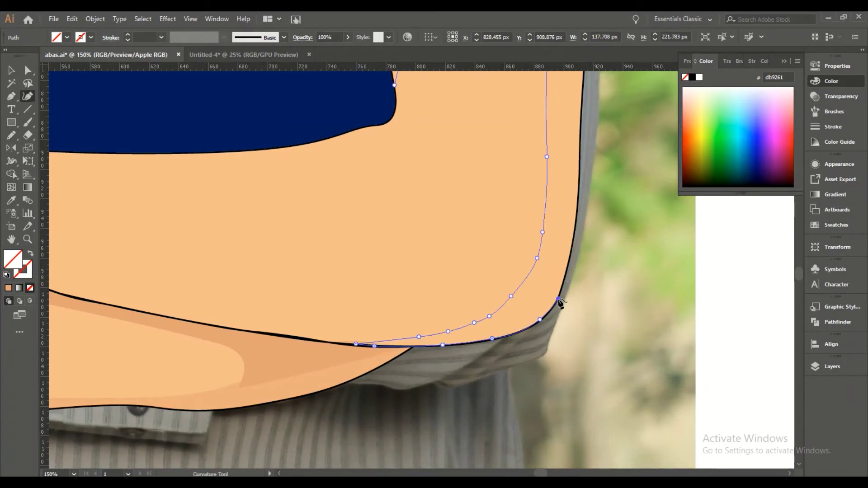
pyautogui.scroll(5, 581, 200)
pyautogui.click(455, 186)
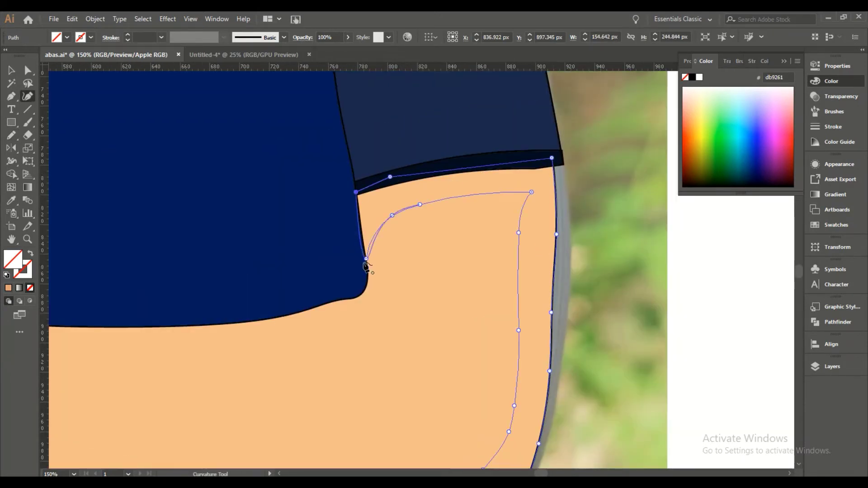
pyautogui.press('Escape')
pyautogui.hotkey('ctrl', '-')
pyautogui.hotkey('ctrl', '-')
pyautogui.hotkey('ctrl', '-')
pyautogui.hotkey('ctrl', '-')
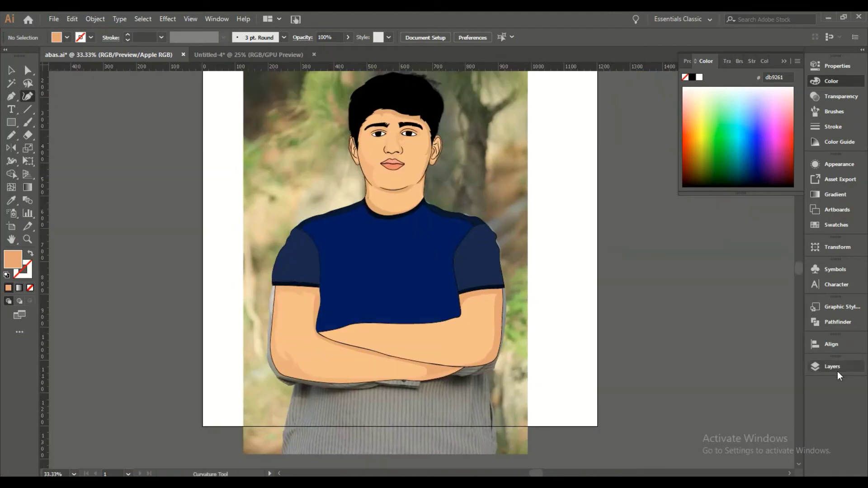
# Move Layer 5 above Layer 4 and make it the drawing target.
pyautogui.click(832, 366)
pyautogui.moveTo(726, 354); pyautogui.dragTo(725, 349)
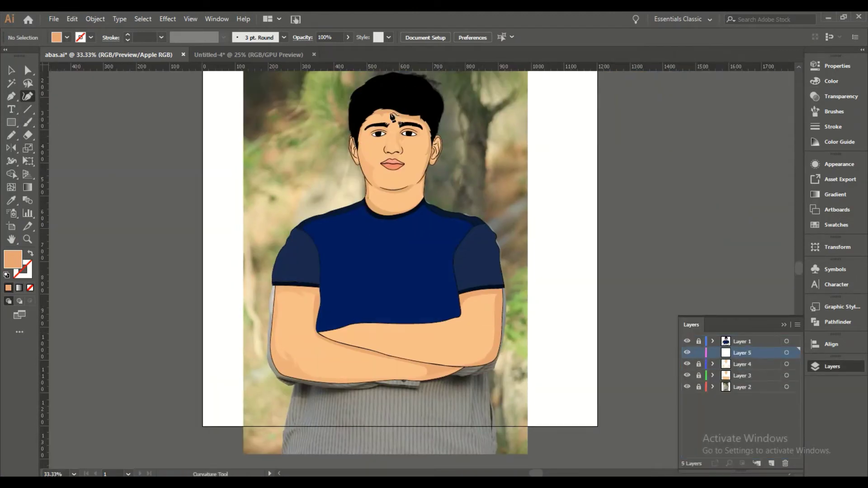
pyautogui.scroll(10, 394, 119)
pyautogui.click(184, 322)
# Start a brown eyelid crease curve above the left eye.
pyautogui.click(249, 285)
pyautogui.click(393, 315)
pyautogui.click(380, 304)
pyautogui.click(333, 294)
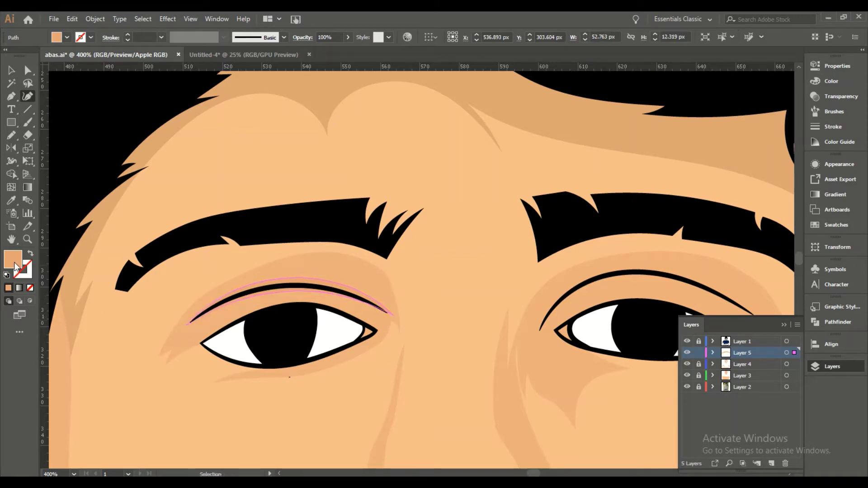
pyautogui.scroll(-5, 457, 234)
pyautogui.scroll(3, 333, 256)
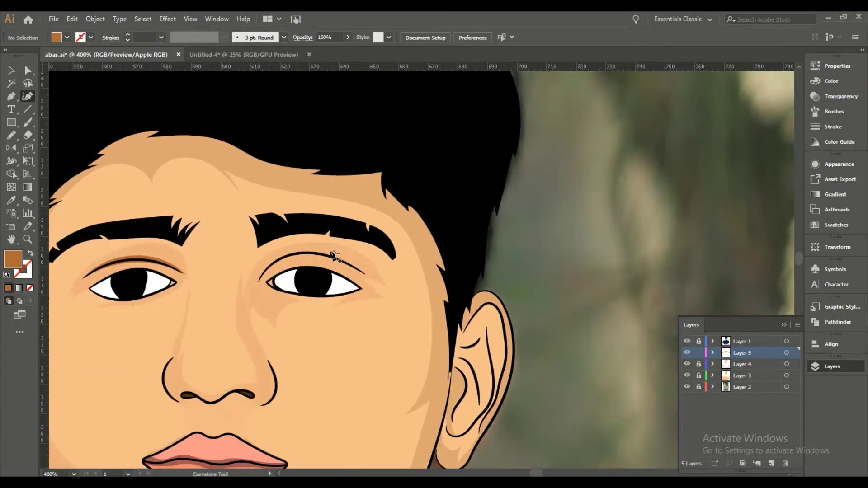
pyautogui.scroll(2, 334, 255)
# Close the eyelid crease into a thin brown crescent shape.
pyautogui.click(174, 318)
pyautogui.click(244, 251)
pyautogui.click(364, 241)
pyautogui.click(504, 309)
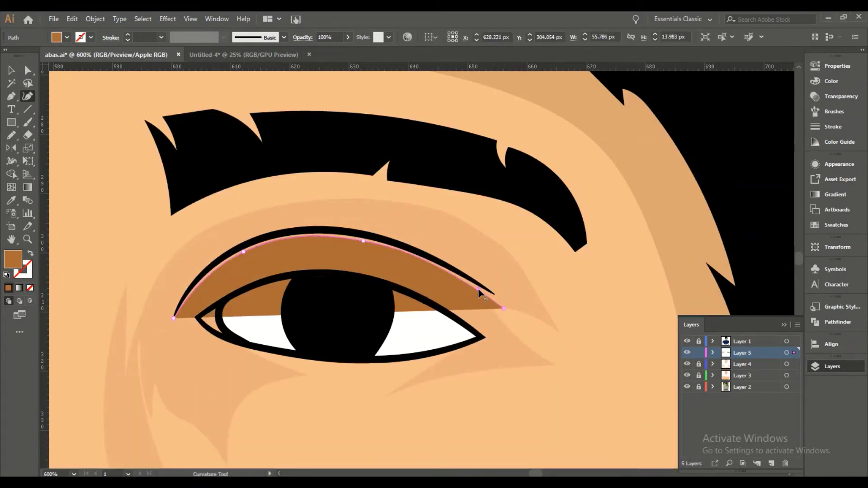
pyautogui.click(339, 236)
pyautogui.click(173, 319)
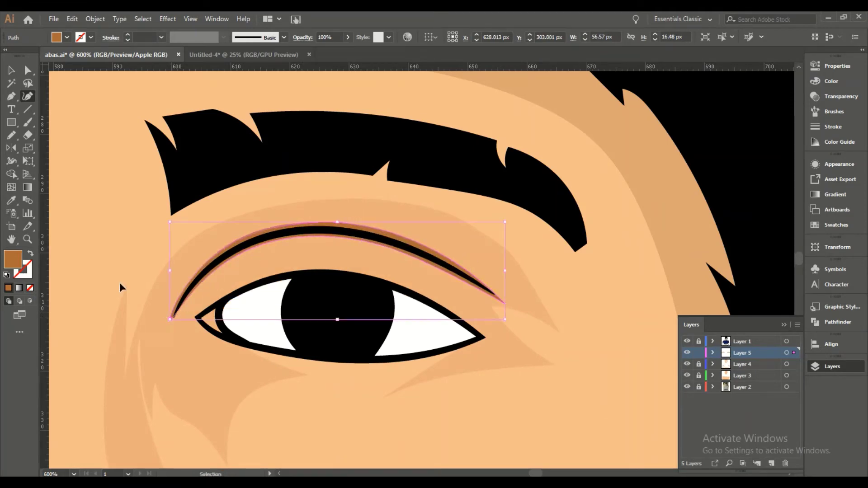
# Start an eye-socket shadow beside the nose, extending under the eye.
pyautogui.scroll(-3, 345, 275)
pyautogui.scroll(2, 349, 292)
pyautogui.scroll(-1, 348, 292)
pyautogui.click(318, 242)
pyautogui.click(329, 285)
pyautogui.click(288, 327)
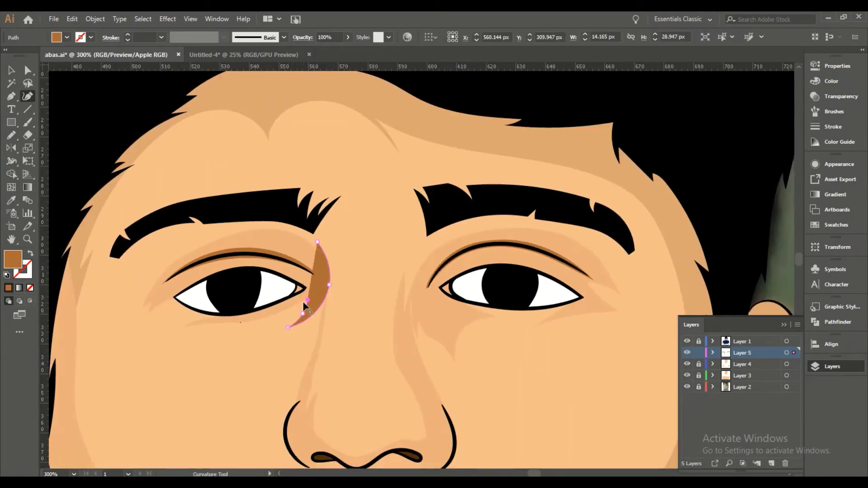
pyautogui.click(187, 325)
pyautogui.click(225, 319)
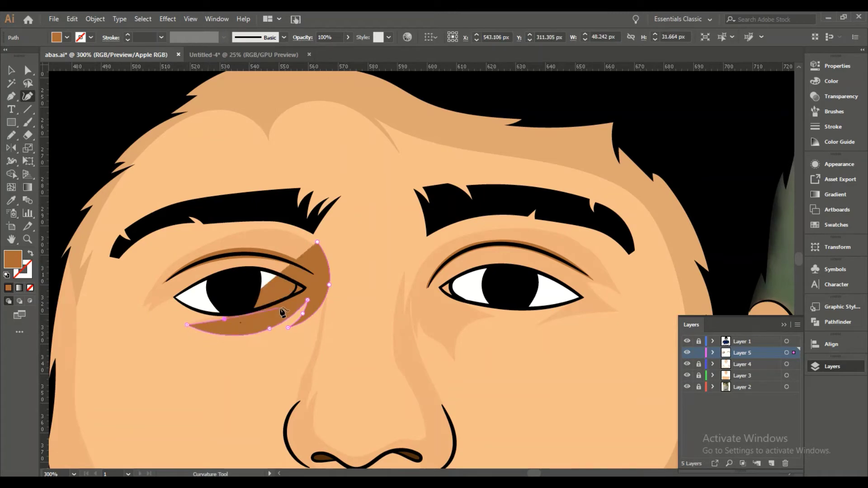
# Curve the shadow around the upper eyelid and close the socket shape.
pyautogui.click(286, 303)
pyautogui.click(315, 283)
pyautogui.click(284, 271)
pyautogui.click(242, 262)
pyautogui.click(168, 268)
pyautogui.click(156, 292)
# Pick a lighter brown fill in the Color Picker.
pyautogui.hotkey('ctrl', '-')
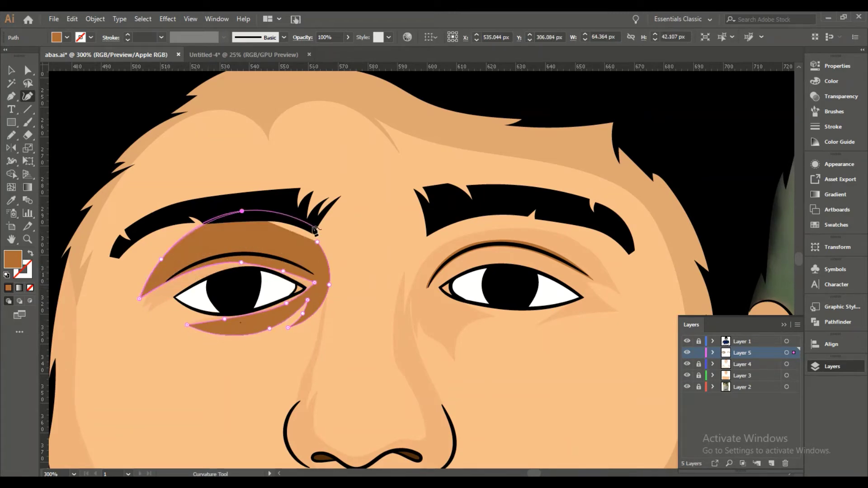
pyautogui.doubleClick(13, 260)
pyautogui.click(451, 147)
# Confirm the lighter brown eye-shadow fill and deselect it.
pyautogui.doubleClick(12, 259)
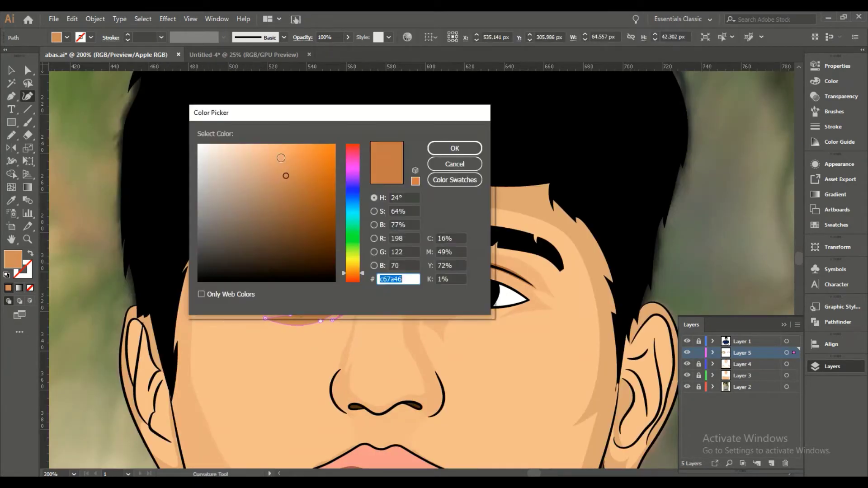
pyautogui.click(451, 146)
pyautogui.hotkey('ctrl', 'shift', 'a')
pyautogui.hotkey('ctrl', '0')
pyautogui.hotkey('ctrl', '+')
pyautogui.hotkey('ctrl', '+')
pyautogui.hotkey('ctrl', '+')
# Trace a tan shadow from the brow down the left cheek.
pyautogui.click(425, 192)
pyautogui.click(380, 187)
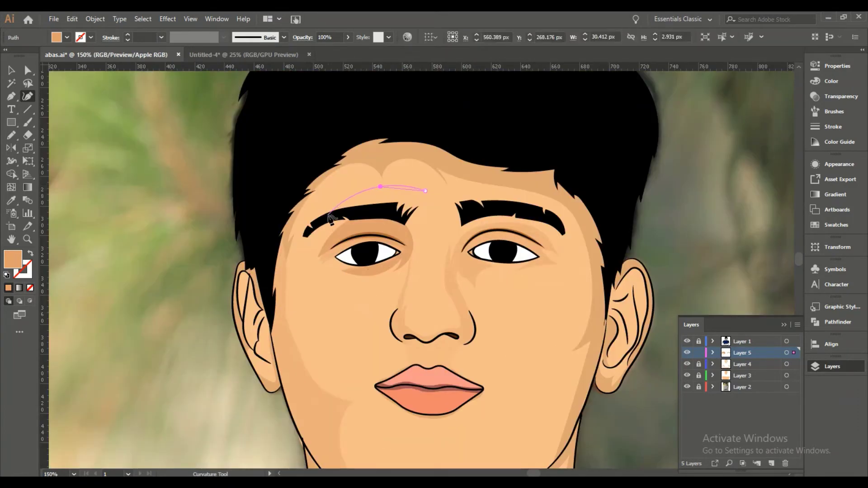
pyautogui.click(331, 183)
pyautogui.click(313, 230)
pyautogui.click(326, 303)
pyautogui.click(368, 351)
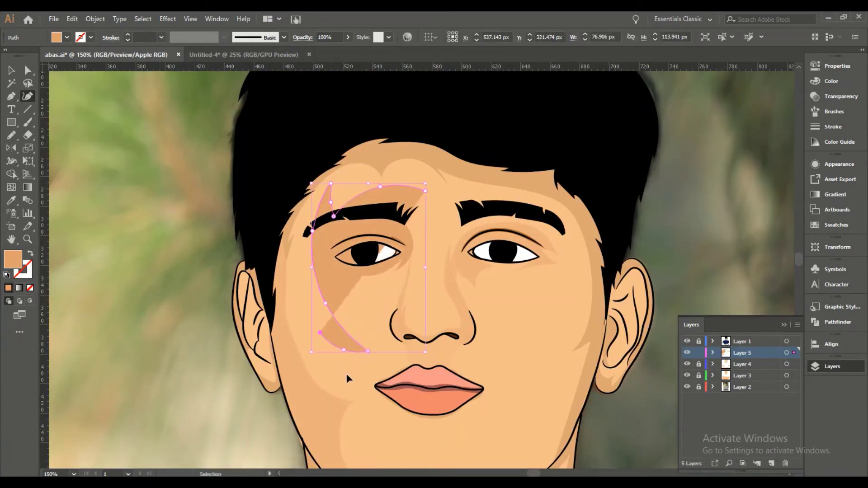
pyautogui.click(326, 357)
# Continue the cheek shadow along the jaw to complete the shape.
pyautogui.moveTo(355, 392); pyautogui.dragTo(247, 298)
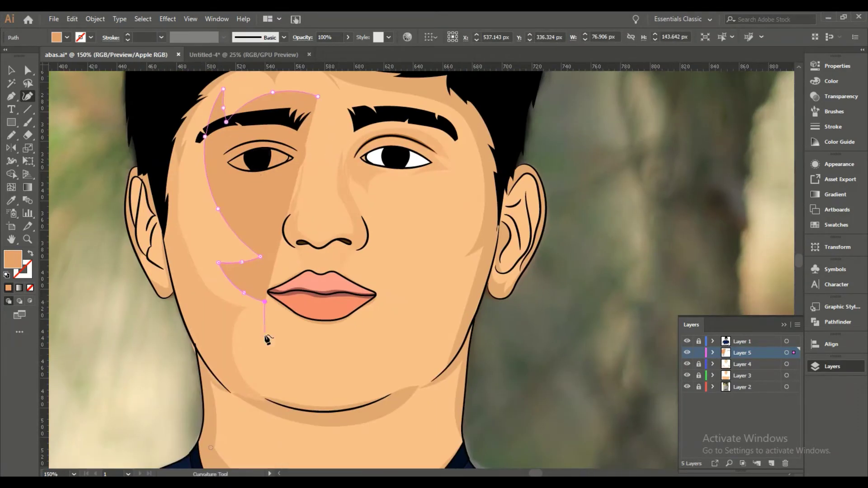
pyautogui.click(264, 302)
pyautogui.click(265, 335)
pyautogui.click(320, 379)
pyautogui.click(408, 388)
pyautogui.click(326, 421)
pyautogui.moveTo(166, 217); pyautogui.dragTo(171, 303)
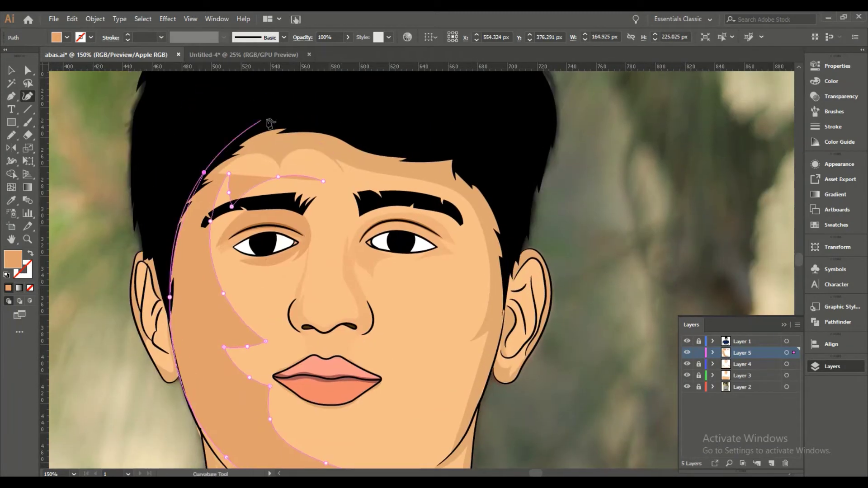
# Move Layer 5 below Layer 4 and check which layer a shape sits on.
pyautogui.moveTo(742, 353); pyautogui.dragTo(735, 374)
pyautogui.hotkey('ctrl', 'shift', 'a')
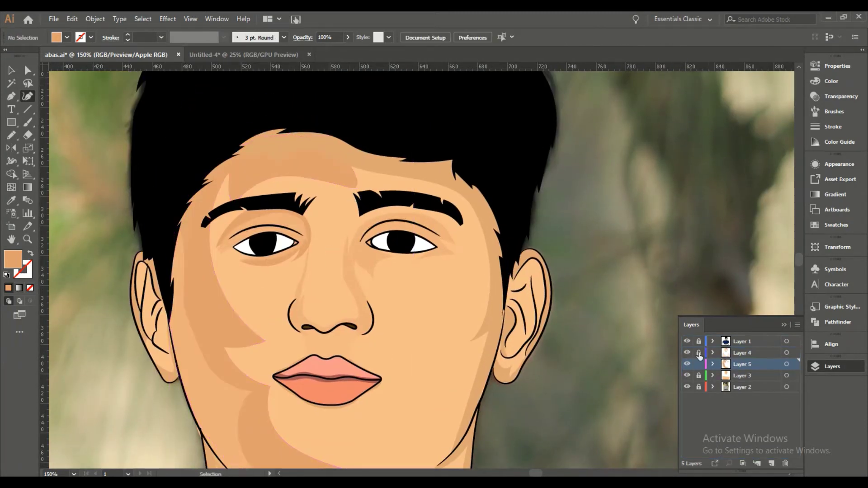
pyautogui.scroll(-3, 326, 188)
pyautogui.click(325, 187)
# Reshape the chin shadow's curve by dragging its anchor.
pyautogui.hotkey('ctrl', 'shift', 'a')
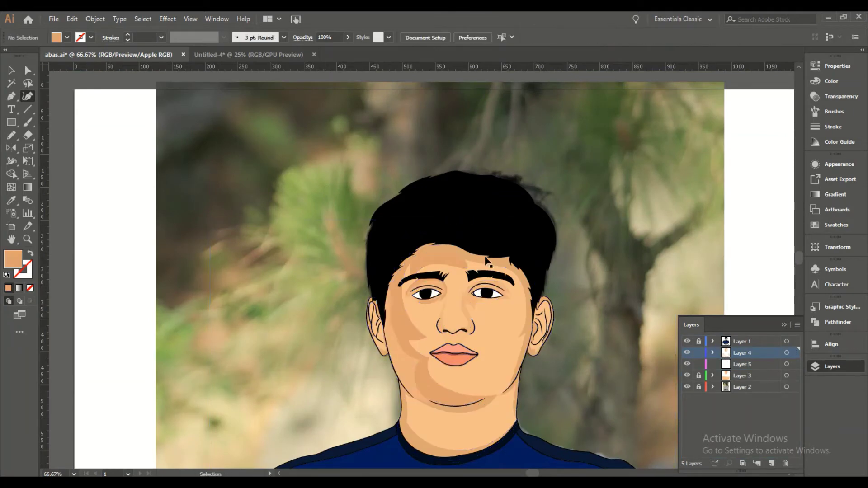
pyautogui.scroll(3, 489, 262)
pyautogui.press('i')
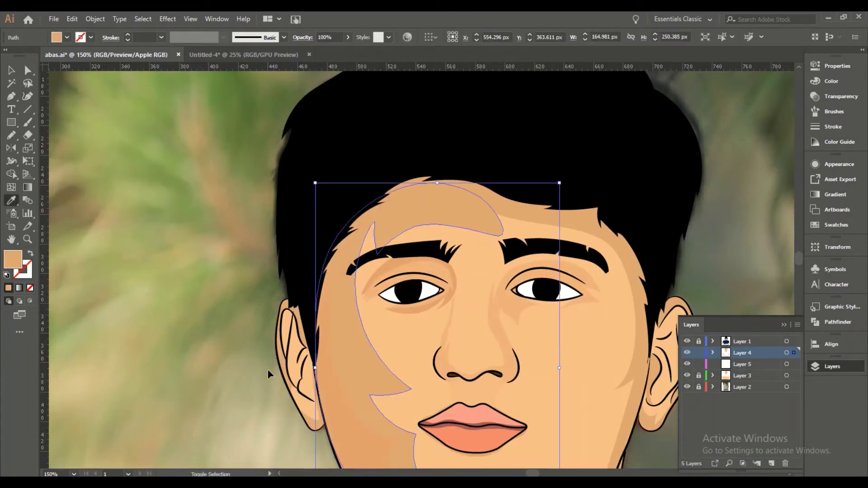
pyautogui.moveTo(275, 362); pyautogui.dragTo(207, 291)
pyautogui.hotkey('ctrl', 'z')
pyautogui.hotkey('ctrl', '-')
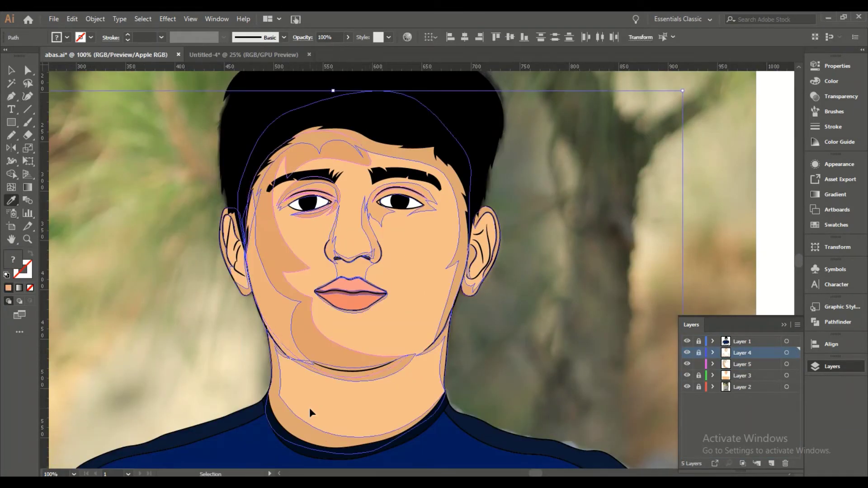
pyautogui.scroll(3, 311, 411)
pyautogui.hotkey('shift', '`')
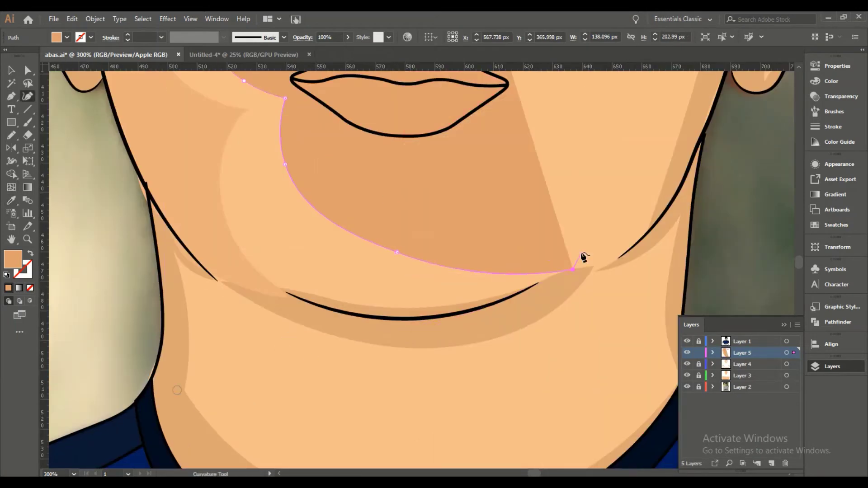
pyautogui.moveTo(289, 297); pyautogui.dragTo(241, 116)
# Trace a closed shading shape along the hairline across the forehead.
pyautogui.scroll(5, 237, 116)
pyautogui.hscroll(-3, 237, 116)
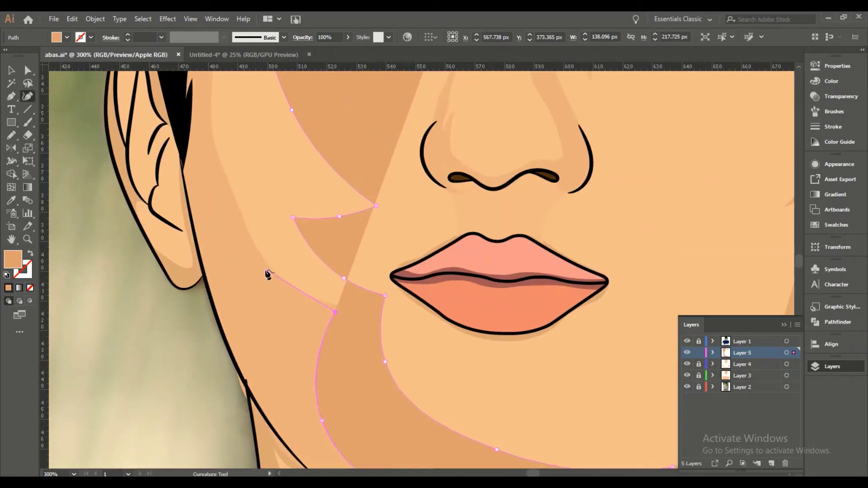
pyautogui.scroll(8, 276, 253)
pyautogui.click(375, 105)
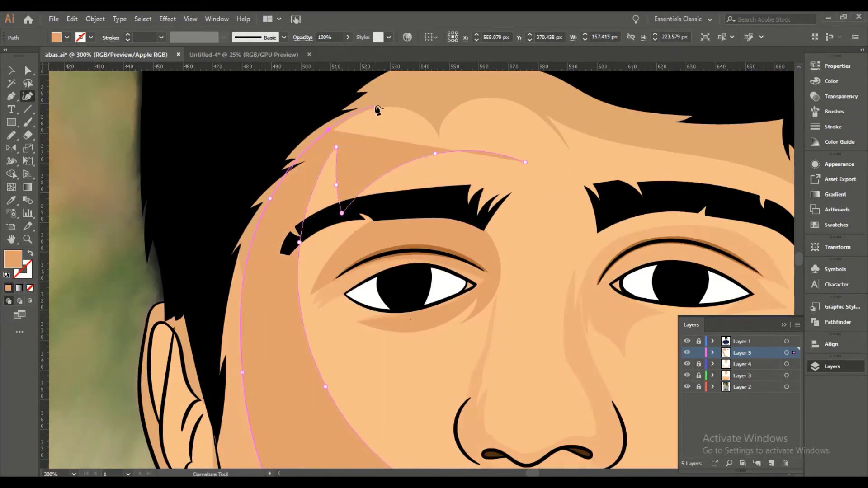
pyautogui.click(431, 118)
pyautogui.click(497, 91)
pyautogui.click(540, 113)
pyautogui.hscroll(3, 587, 181)
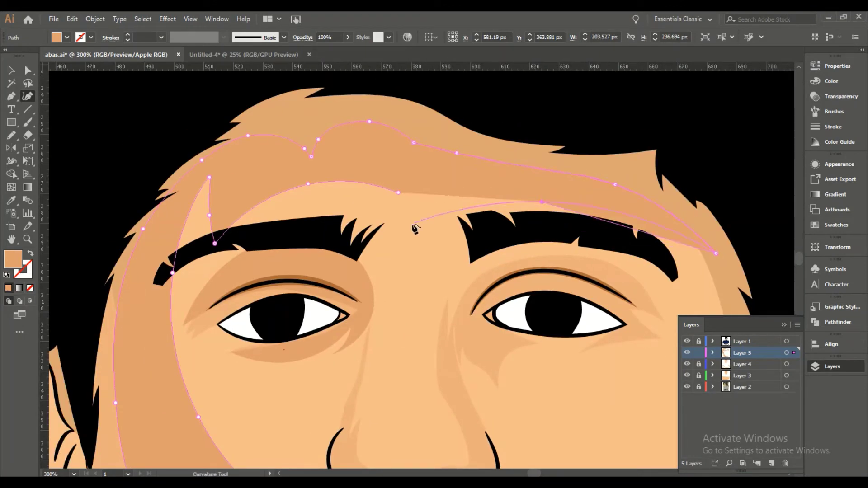
pyautogui.click(542, 202)
pyautogui.click(388, 262)
pyautogui.click(214, 243)
# Give the forehead shape a lighter peach fill.
pyautogui.doubleClick(13, 259)
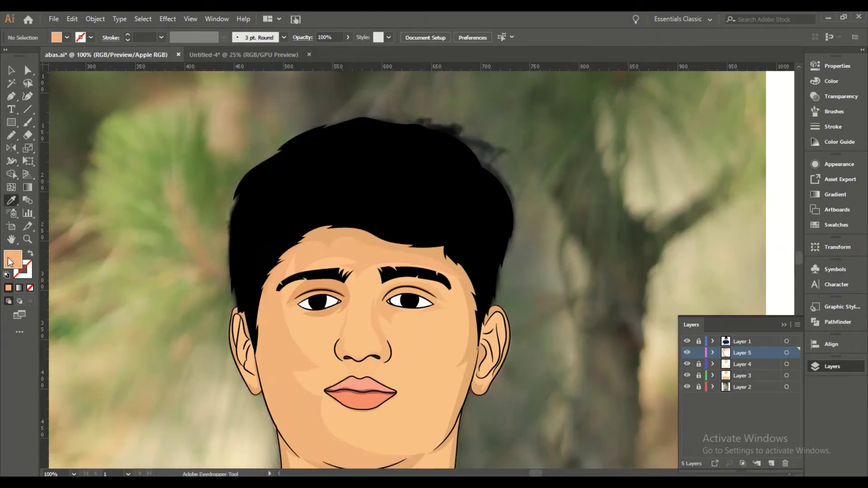
pyautogui.doubleClick(11, 260)
pyautogui.press('Return')
# Begin a light peach shading shape on the right cheek, tracing downward.
pyautogui.scroll(-3, 343, 313)
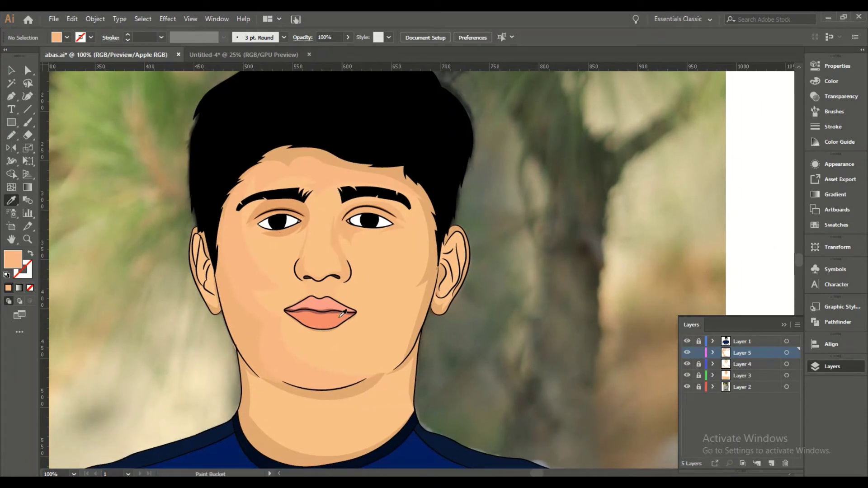
pyautogui.click(28, 96)
pyautogui.hotkey('ctrl', '0')
pyautogui.hotkey('ctrl', '1')
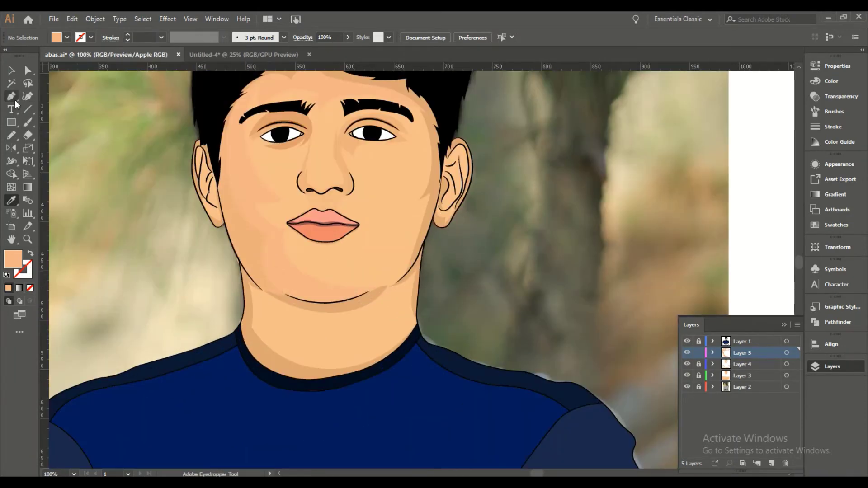
pyautogui.scroll(3, 382, 170)
pyautogui.scroll(-3, 382, 169)
pyautogui.scroll(5, 374, 258)
pyautogui.click(355, 204)
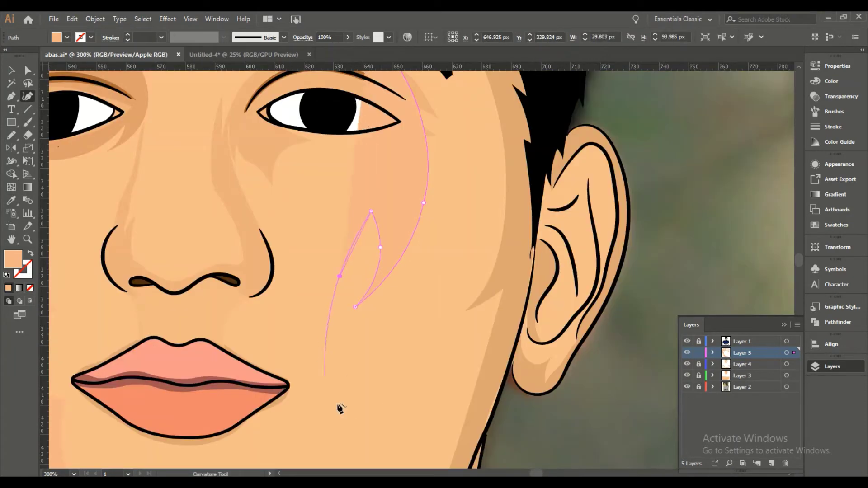
pyautogui.click(370, 313)
pyautogui.click(426, 329)
# Extend the cheek shading below the cheek and anchor its edge near the ear.
pyautogui.click(363, 364)
pyautogui.moveTo(299, 361); pyautogui.dragTo(333, 284)
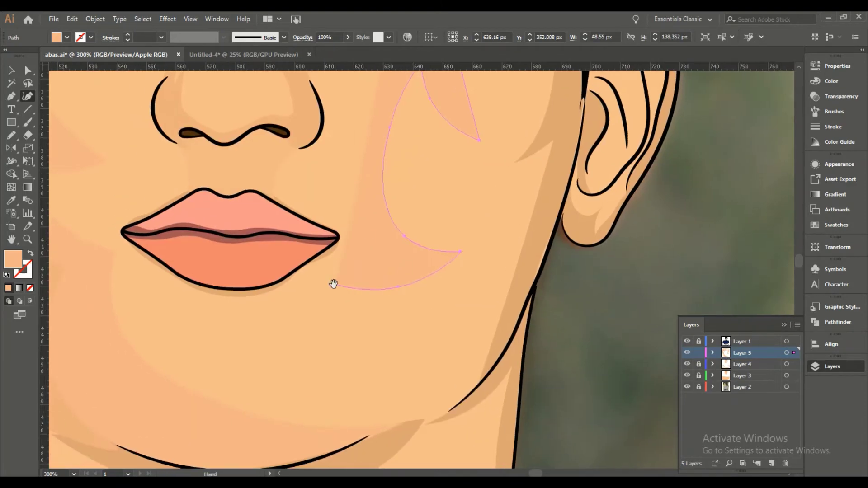
pyautogui.click(531, 241)
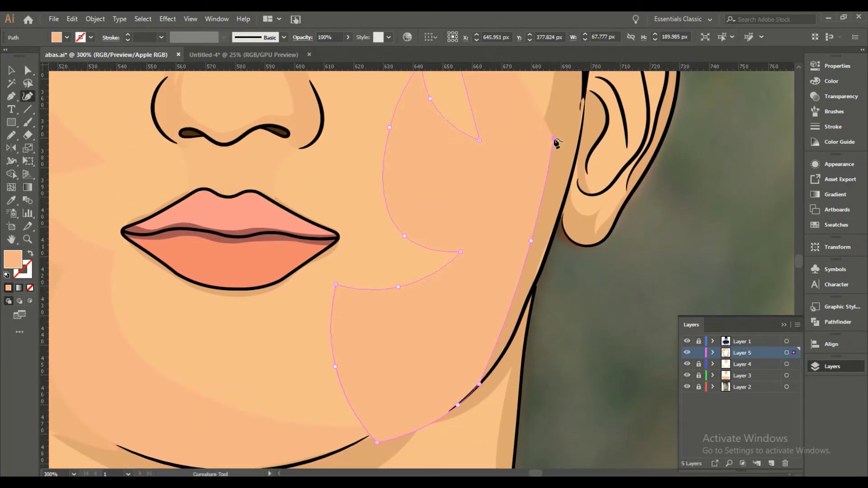
pyautogui.moveTo(544, 151); pyautogui.dragTo(536, 364)
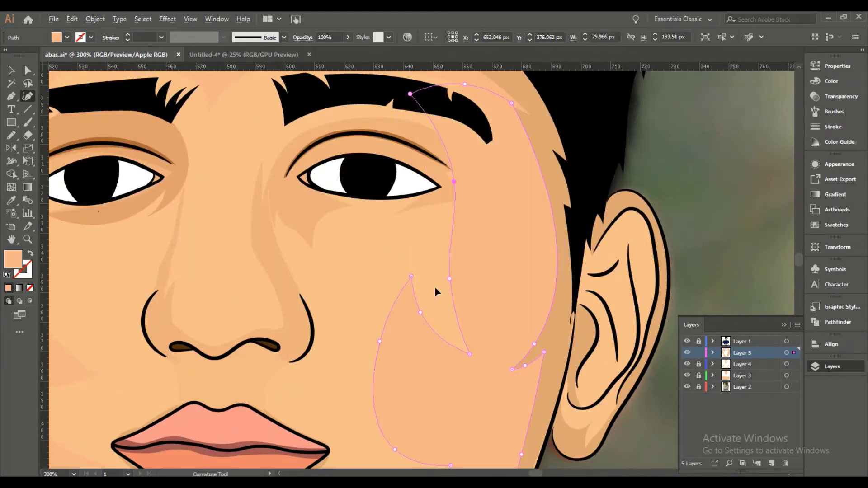
pyautogui.scroll(-2, 435, 287)
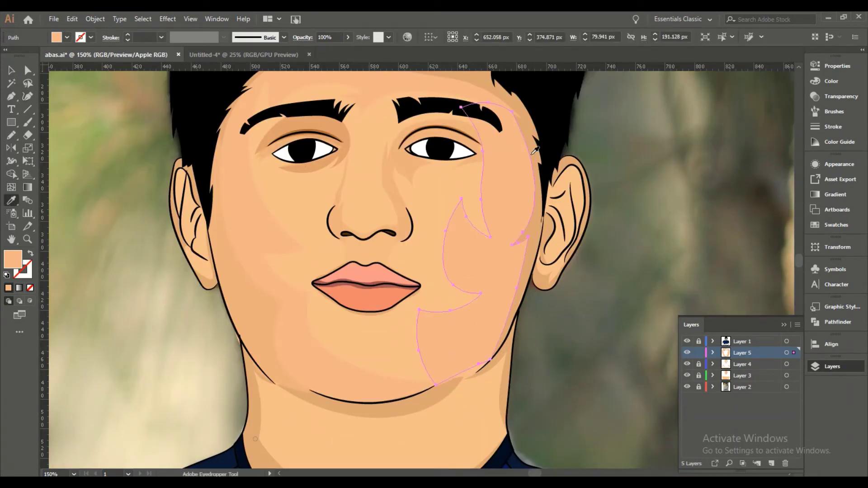
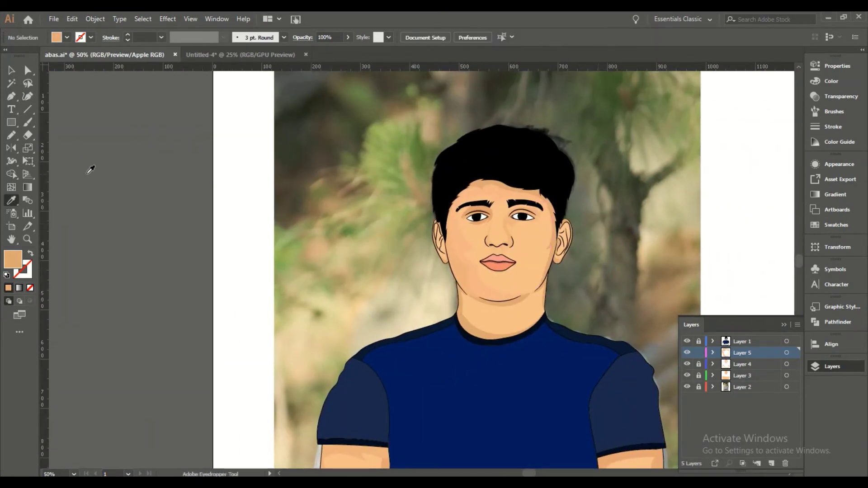
# Draw a shading curve down the right cheek and along the jawline.
pyautogui.click(407, 106)
pyautogui.click(432, 257)
pyautogui.click(400, 397)
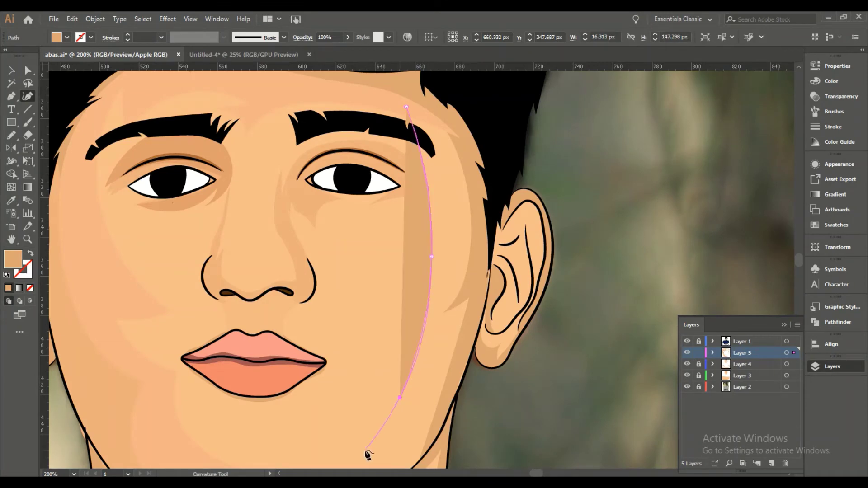
pyautogui.moveTo(368, 455); pyautogui.dragTo(431, 333)
pyautogui.click(446, 301)
pyautogui.click(394, 382)
pyautogui.click(473, 347)
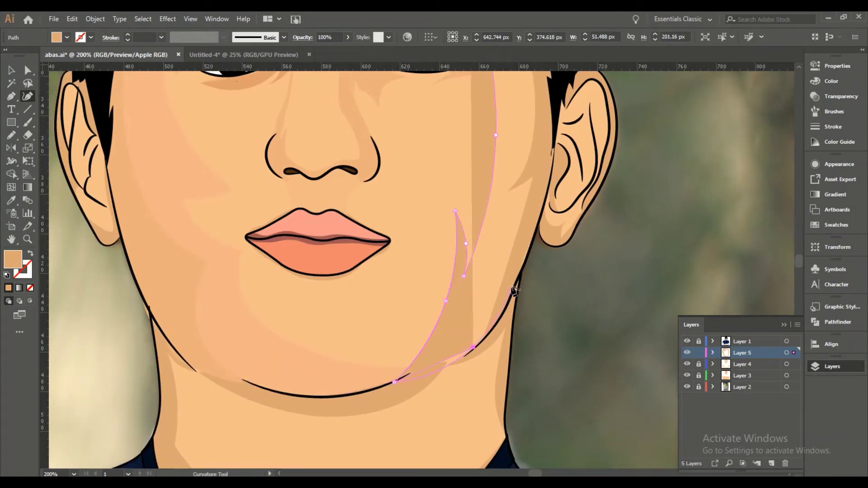
# Extend the shading up the right cheek, close it, and give it a darker skin fill.
pyautogui.moveTo(528, 217); pyautogui.dragTo(511, 331)
pyautogui.click(508, 331)
pyautogui.click(516, 291)
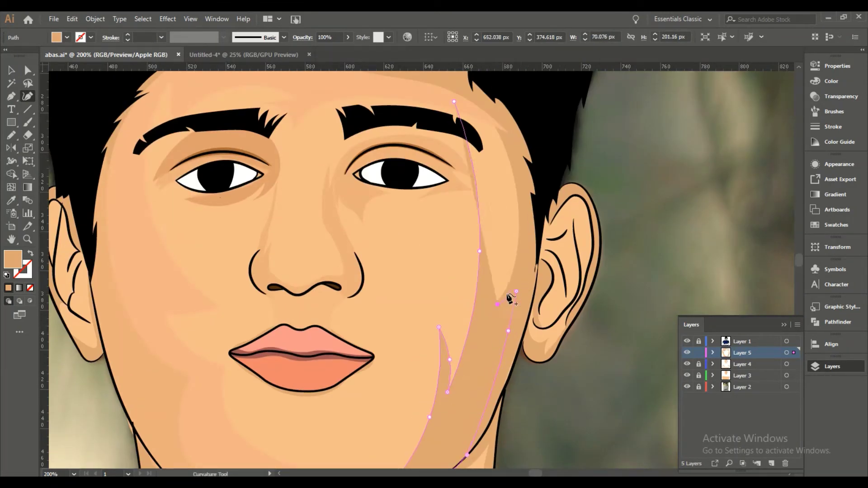
pyautogui.click(498, 305)
pyautogui.click(514, 271)
pyautogui.click(500, 134)
pyautogui.doubleClick(13, 259)
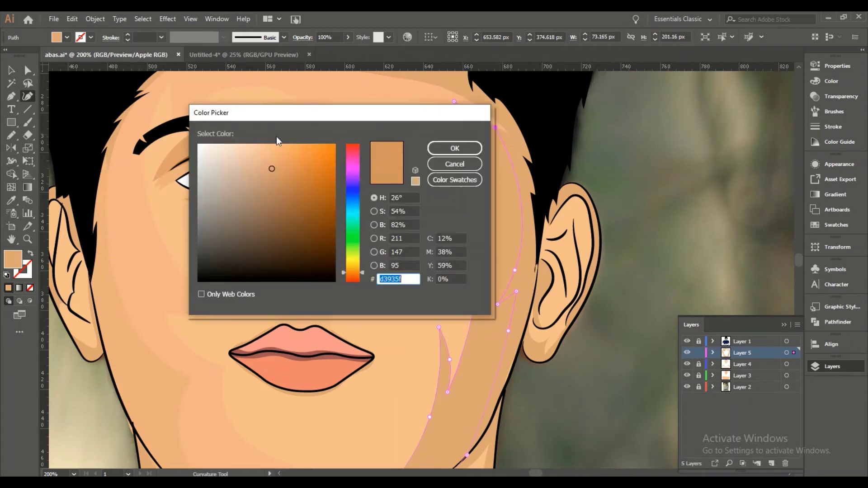
pyautogui.click(455, 147)
pyautogui.scroll(-2, 476, 297)
pyautogui.scroll(3, 476, 298)
# Draw a closed shadow shape hugging the underside of the lower lip.
pyautogui.click(339, 236)
pyautogui.click(408, 296)
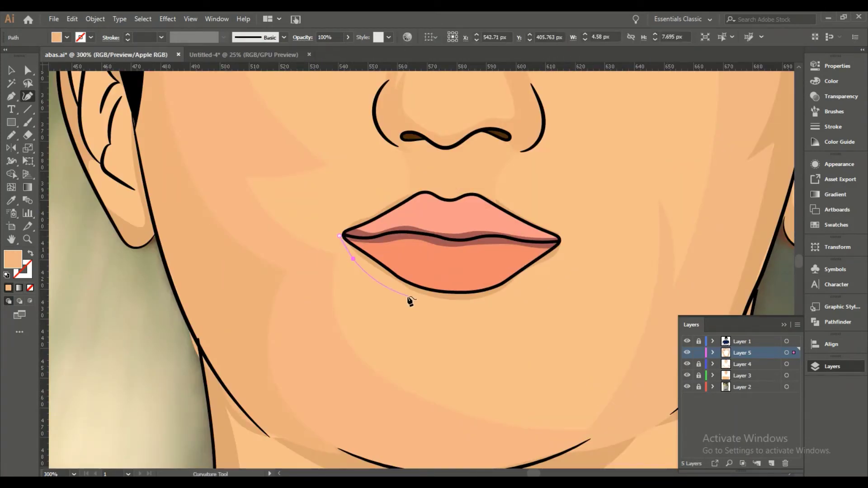
pyautogui.click(479, 303)
pyautogui.click(522, 281)
pyautogui.click(563, 241)
pyautogui.click(507, 280)
pyautogui.click(479, 292)
pyautogui.click(411, 285)
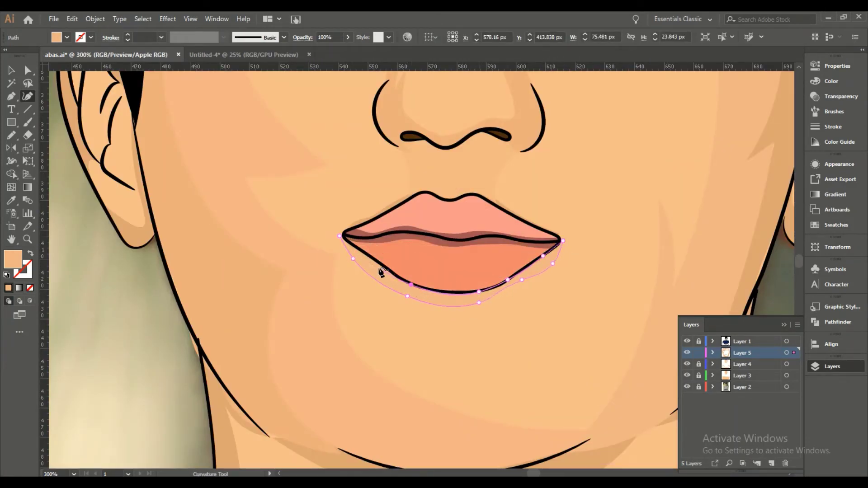
pyautogui.click(341, 238)
pyautogui.scroll(-1, 422, 312)
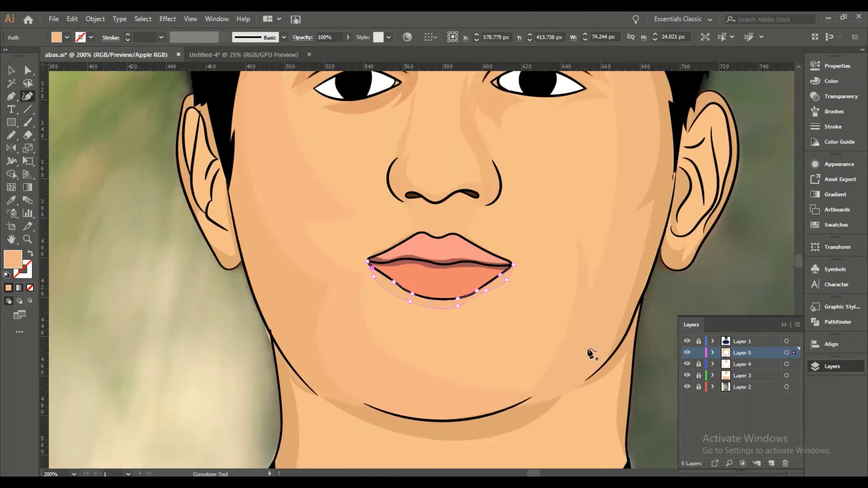
pyautogui.keyDown('ctrl'); pyautogui.click(530, 323); pyautogui.keyUp('ctrl')
# Draw a highlight shape running down the nose.
pyautogui.moveTo(413, 300)
pyautogui.mouseDown()
pyautogui.moveTo(317, 370)
pyautogui.moveTo(291, 276)
pyautogui.mouseUp()
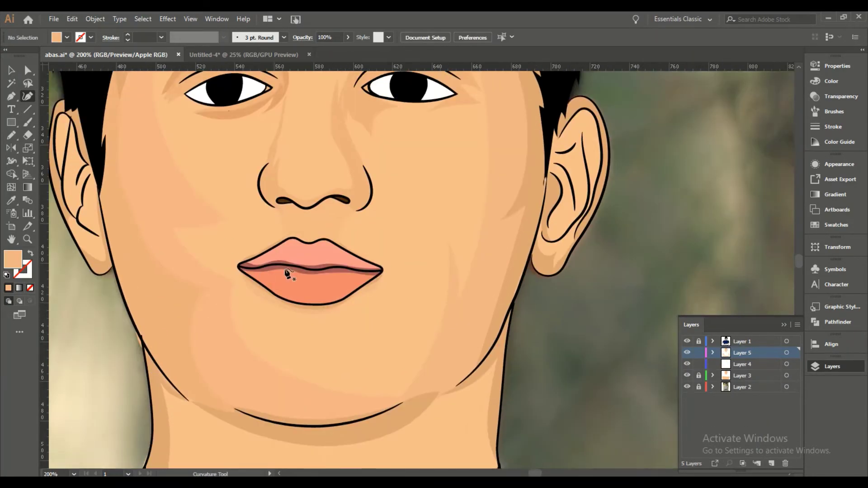
pyautogui.scroll(-2, 291, 276)
pyautogui.scroll(3, 288, 186)
pyautogui.click(288, 175)
pyautogui.click(291, 225)
pyautogui.click(281, 276)
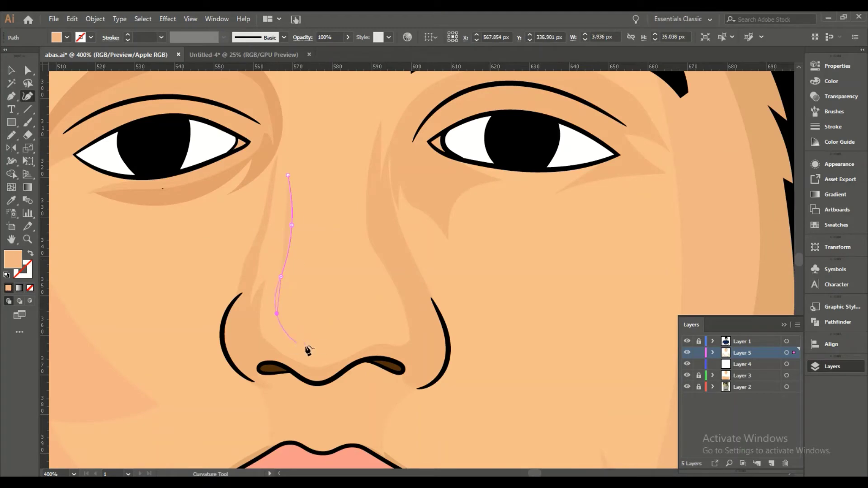
pyautogui.click(364, 115)
pyautogui.click(393, 90)
pyautogui.click(372, 187)
pyautogui.click(409, 285)
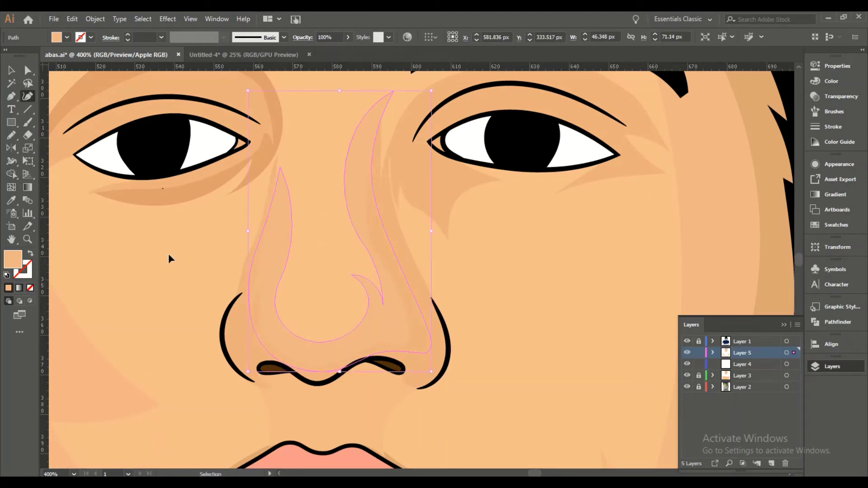
pyautogui.scroll(-3, 168, 255)
# Shade the left cheek with a darker fill and begin a curved arc beside the mouth.
pyautogui.click(197, 224)
pyautogui.click(220, 261)
pyautogui.click(234, 284)
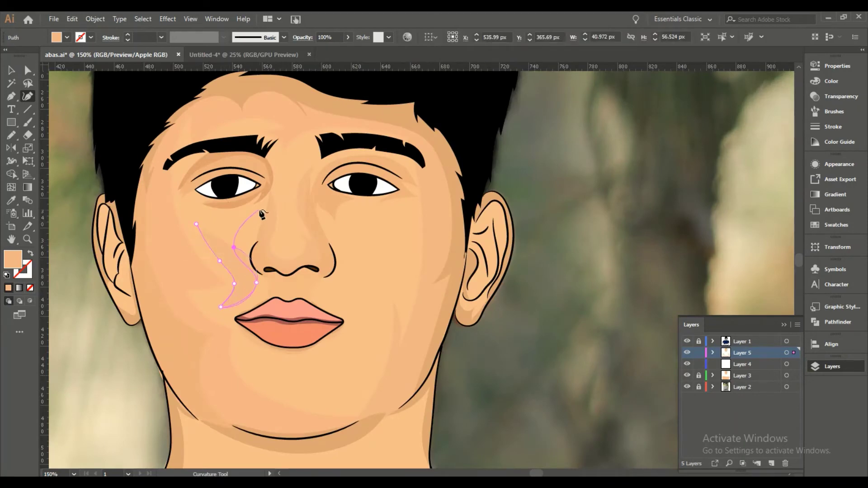
pyautogui.click(221, 209)
pyautogui.doubleClick(13, 259)
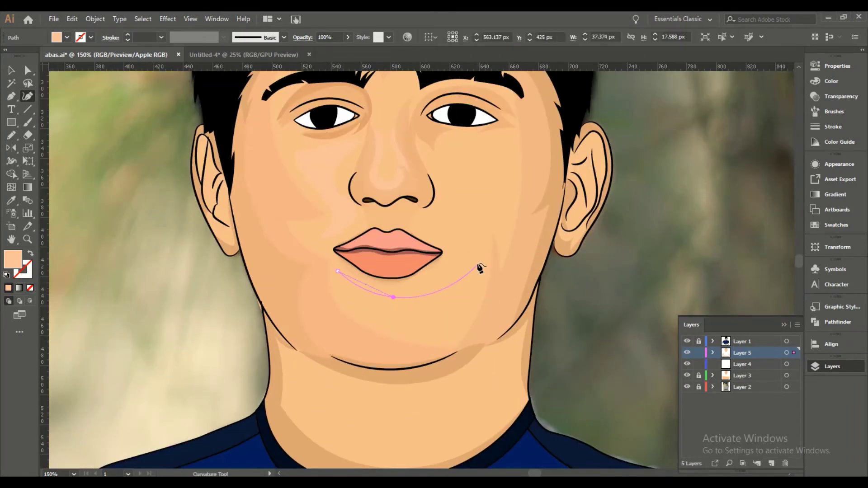
pyautogui.click(478, 255)
pyautogui.click(473, 173)
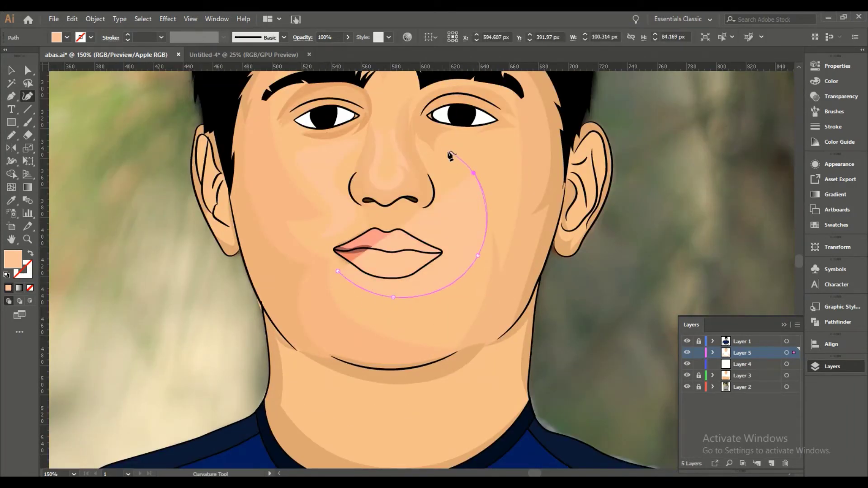
# Finish the mouth shading shape and set its fill with the Eyedropper and Color Picker.
pyautogui.click(335, 270)
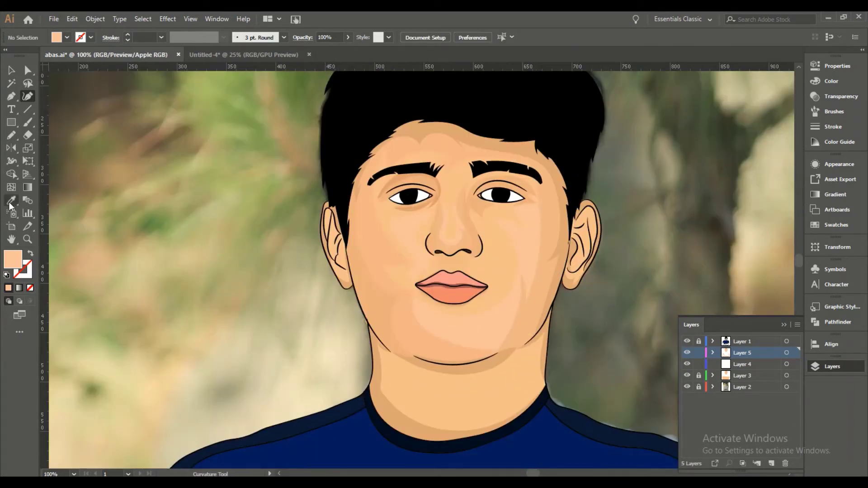
pyautogui.click(10, 205)
pyautogui.doubleClick(12, 260)
pyautogui.click(462, 146)
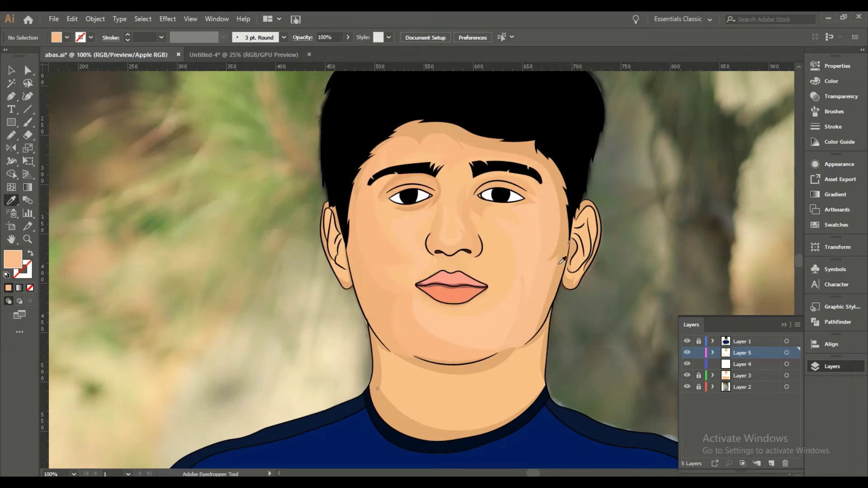
pyautogui.click(538, 262)
pyautogui.doubleClick(13, 260)
pyautogui.press('Return')
# Draw Pencil shading inside the ear.
pyautogui.press('n')
pyautogui.scroll(4, 550, 164)
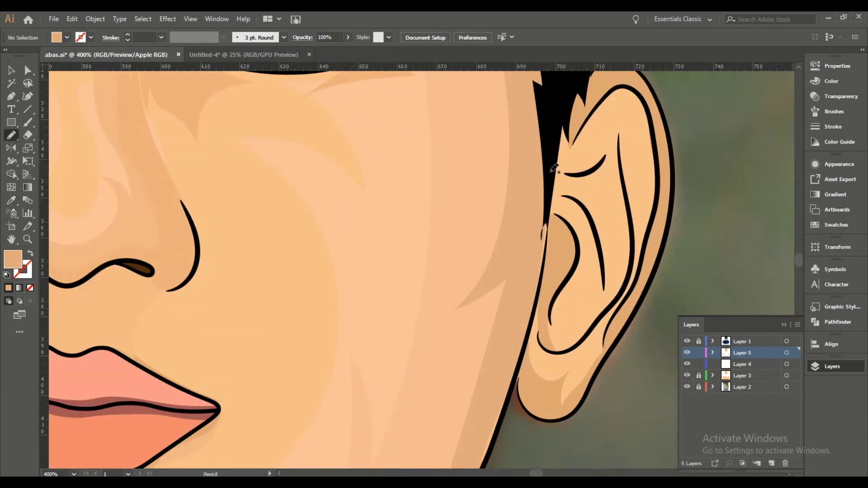
pyautogui.scroll(-5, 608, 280)
pyautogui.scroll(5, 528, 222)
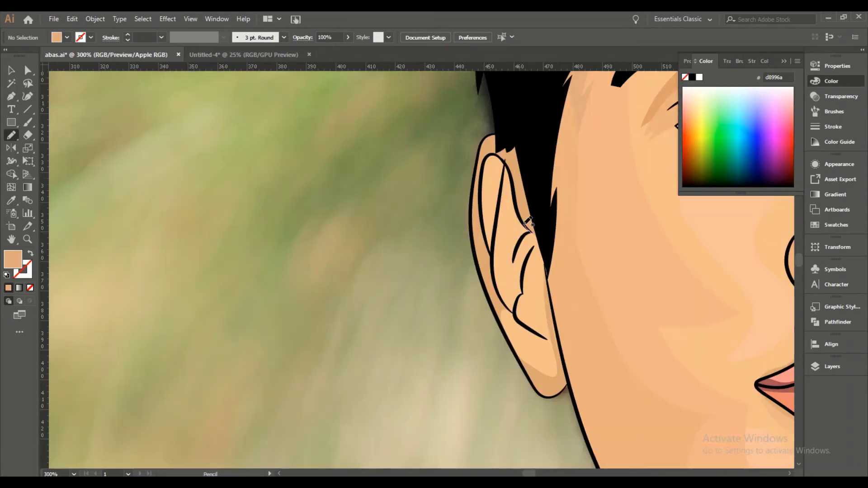
pyautogui.moveTo(524, 286); pyautogui.dragTo(526, 285)
pyautogui.scroll(-5, 524, 286)
pyautogui.click(832, 366)
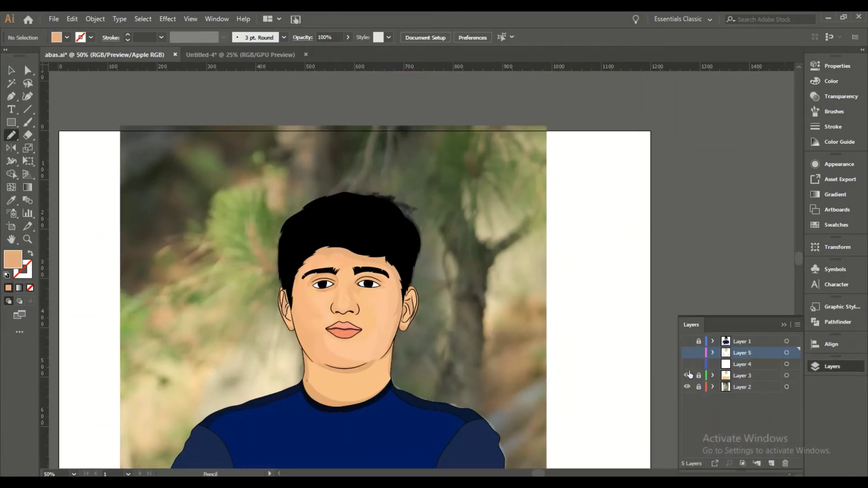
pyautogui.hotkey('ctrl', '1')
pyautogui.scroll(-5, 434, 272)
pyautogui.scroll(2, 510, 302)
# Draw a closed skin shading shape across the neck under the chin.
pyautogui.moveTo(293, 213); pyautogui.dragTo(510, 301)
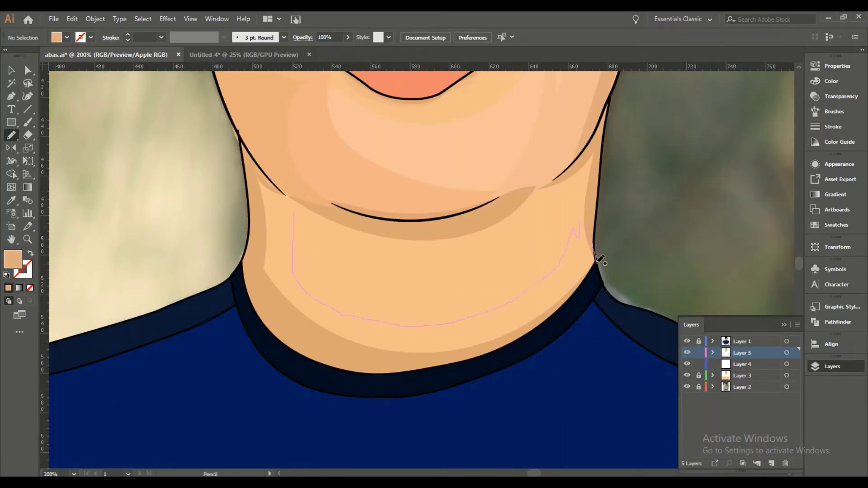
pyautogui.moveTo(321, 202); pyautogui.dragTo(321, 202)
pyautogui.scroll(-3, 321, 202)
pyautogui.scroll(3, 318, 327)
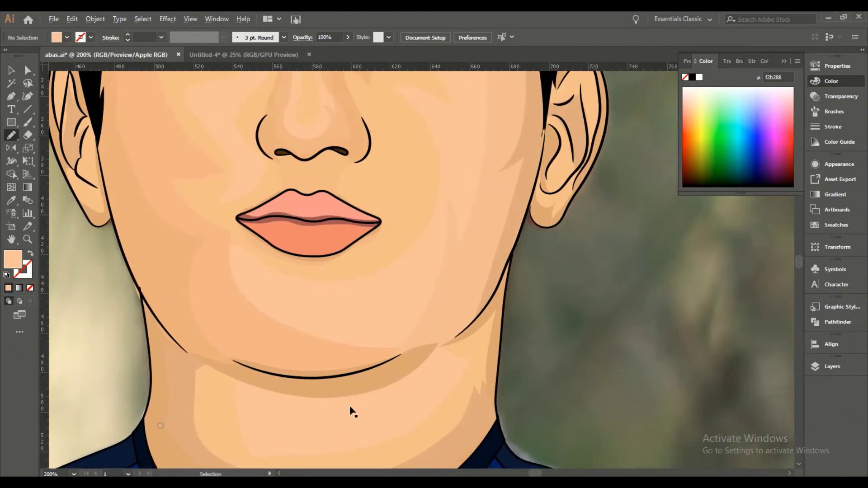
pyautogui.scroll(2, 351, 412)
# Trace a shadow along the chin line and fill it dark brown #9b5627.
pyautogui.moveTo(104, 313)
pyautogui.mouseDown()
pyautogui.moveTo(461, 283)
pyautogui.moveTo(105, 314)
pyautogui.mouseUp()
pyautogui.click(12, 200)
pyautogui.click(432, 235)
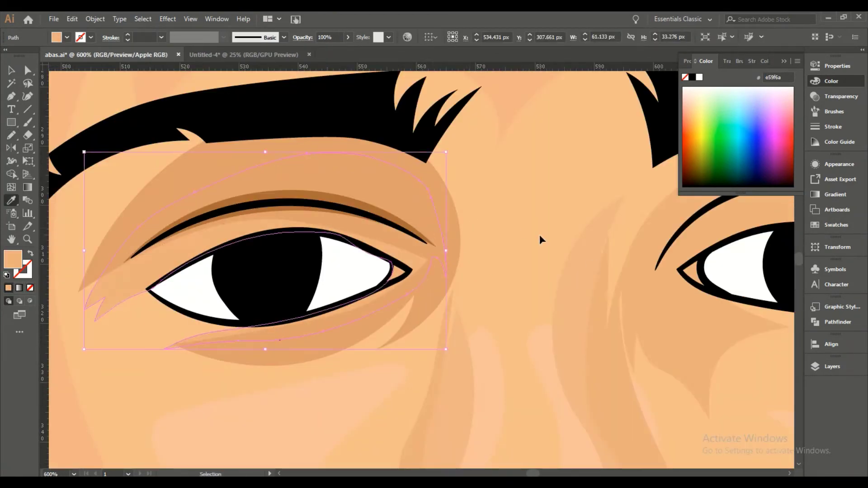
pyautogui.scroll(-2, 539, 235)
pyautogui.click(374, 367)
pyautogui.hotkey('ctrl', 'shift', 'a')
pyautogui.scroll(-5, 325, 340)
pyautogui.scroll(-2, 368, 372)
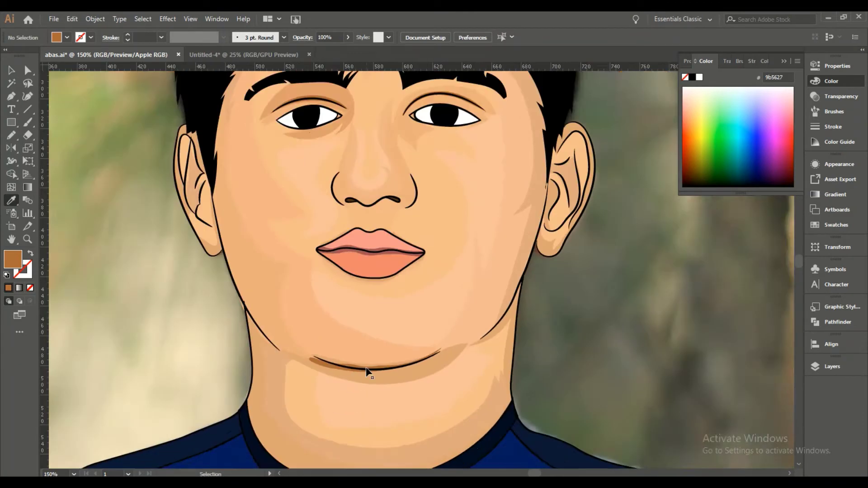
pyautogui.scroll(3, 373, 372)
pyautogui.scroll(-2, 373, 372)
pyautogui.scroll(-4, 374, 372)
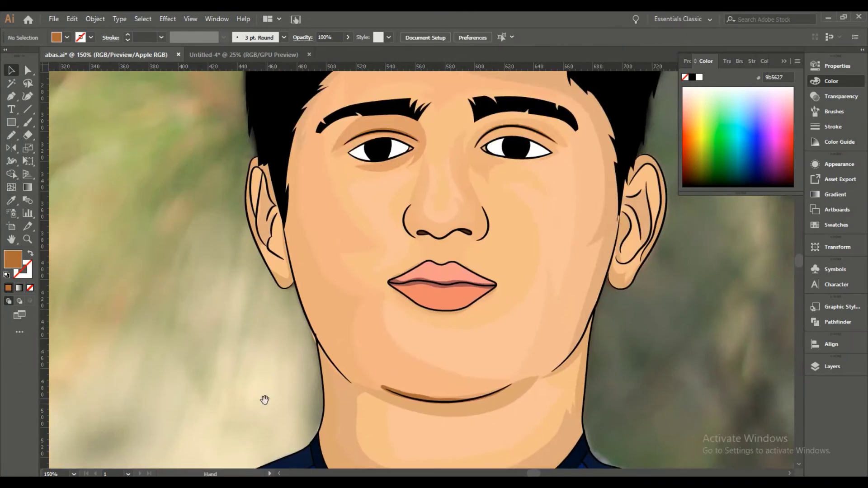
pyautogui.moveTo(271, 135)
pyautogui.mouseDown()
pyautogui.moveTo(288, 278)
pyautogui.moveTo(320, 263)
pyautogui.mouseUp()
# Draw Pencil shading along the left forearm with a lighter skin fill.
pyautogui.press('n')
pyautogui.scroll(1, 242, 295)
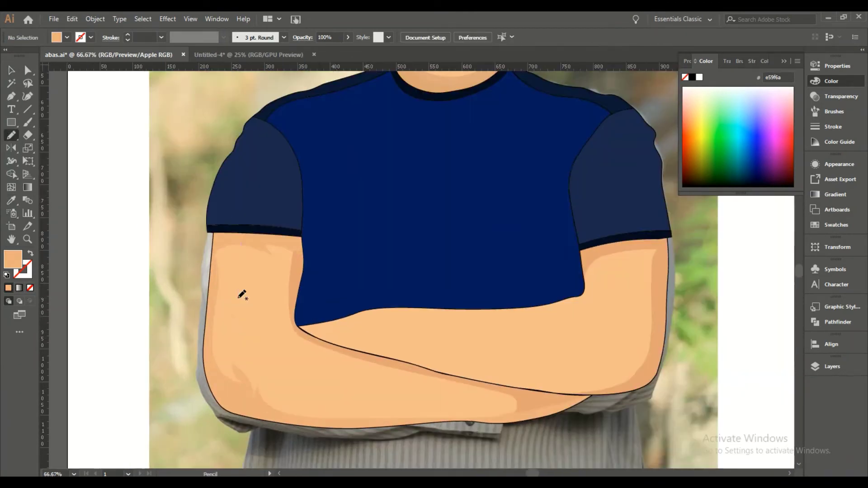
pyautogui.moveTo(249, 394); pyautogui.dragTo(229, 236)
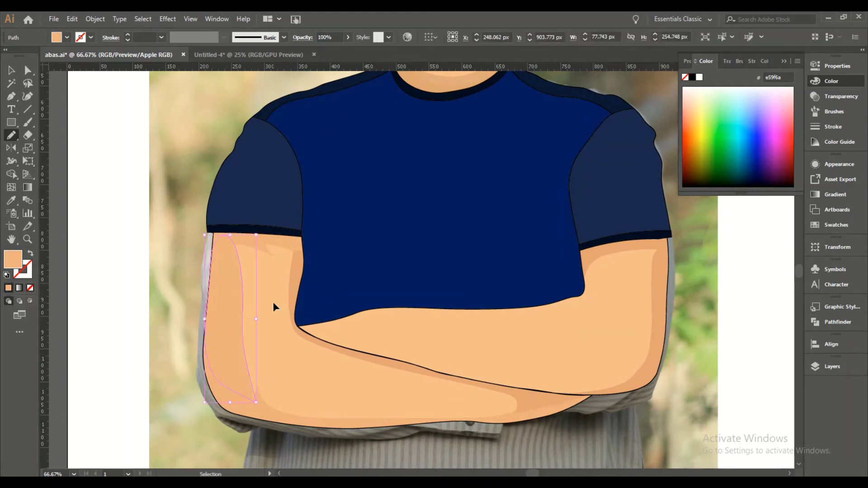
pyautogui.doubleClick(13, 259)
pyautogui.click(272, 158)
pyautogui.press('Return')
# Add shading on the right arm.
pyautogui.moveTo(607, 251); pyautogui.dragTo(570, 258)
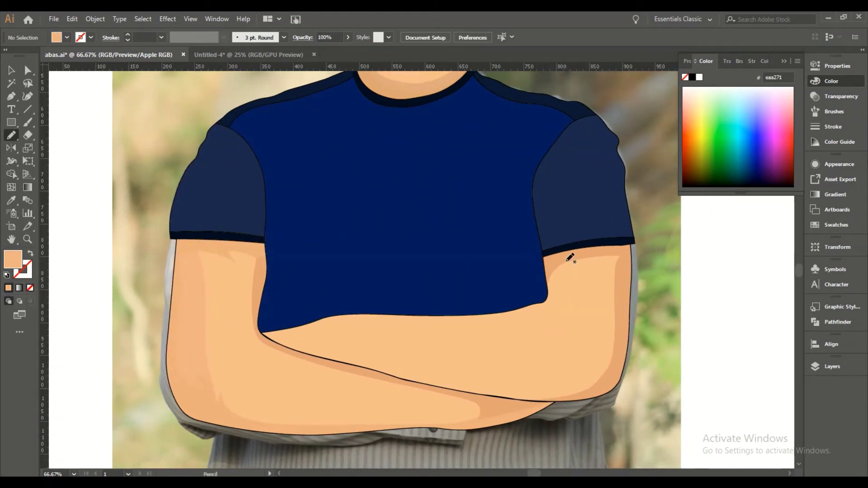
pyautogui.scroll(1, 570, 257)
pyautogui.moveTo(663, 209); pyautogui.dragTo(663, 209)
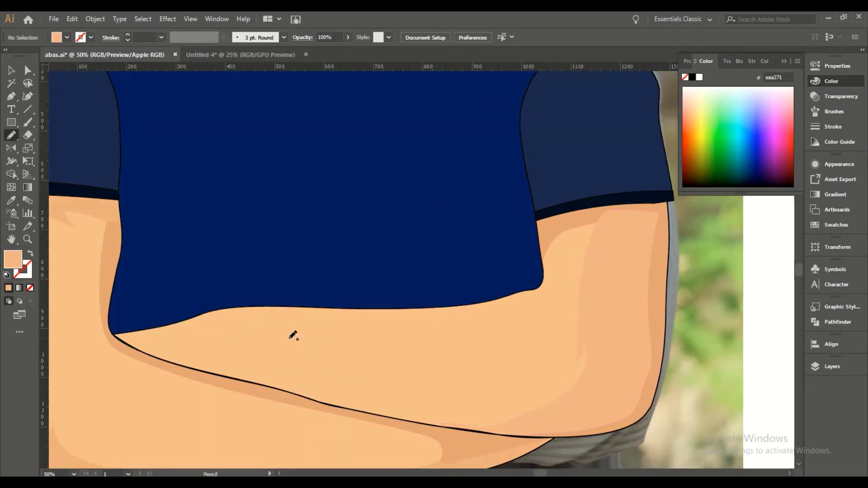
pyautogui.hotkey('ctrl', '0')
pyautogui.scroll(2, 204, 344)
pyautogui.scroll(1, 203, 343)
# Draw a closed arm shadow along the shirt hem with the Curvature tool.
pyautogui.click(28, 96)
pyautogui.click(188, 327)
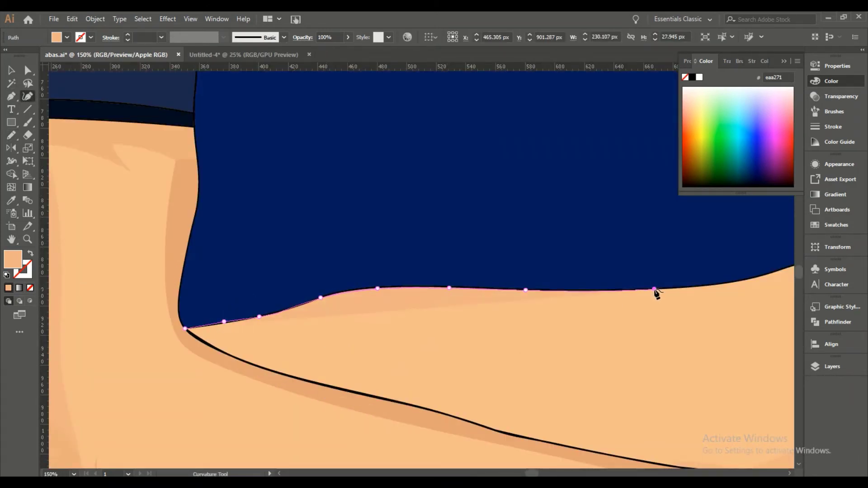
pyautogui.moveTo(655, 291); pyautogui.dragTo(349, 277)
pyautogui.click(441, 265)
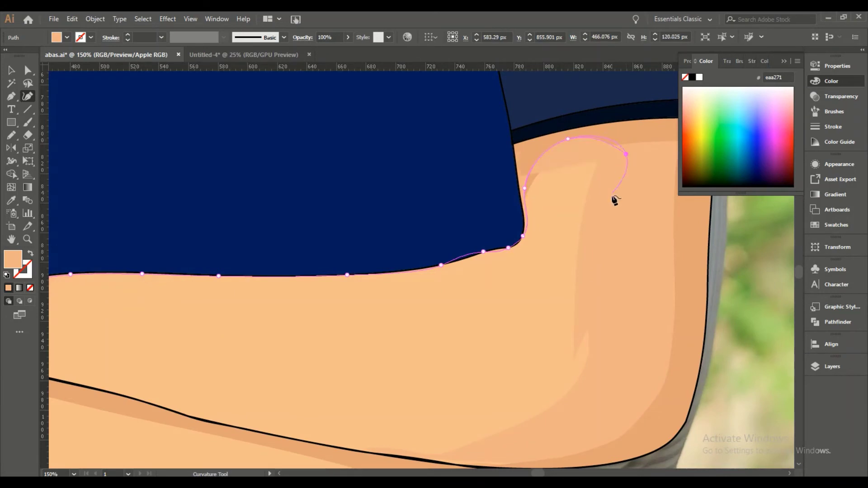
pyautogui.hscroll(-10, 446, 295)
pyautogui.click(311, 296)
pyautogui.click(208, 312)
pyautogui.click(182, 296)
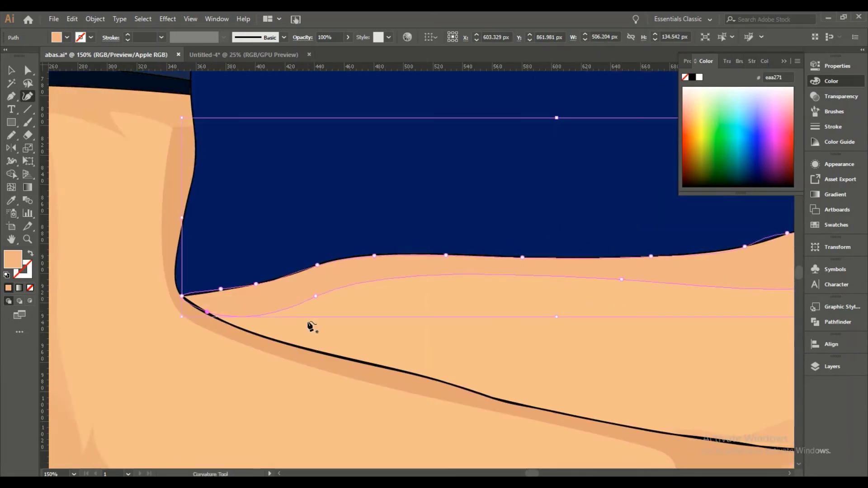
pyautogui.scroll(-3, 310, 326)
# Draw a Pencil highlight on the forearm and give it a peach fill.
pyautogui.press('n')
pyautogui.scroll(1, 398, 330)
pyautogui.moveTo(430, 310); pyautogui.dragTo(253, 299)
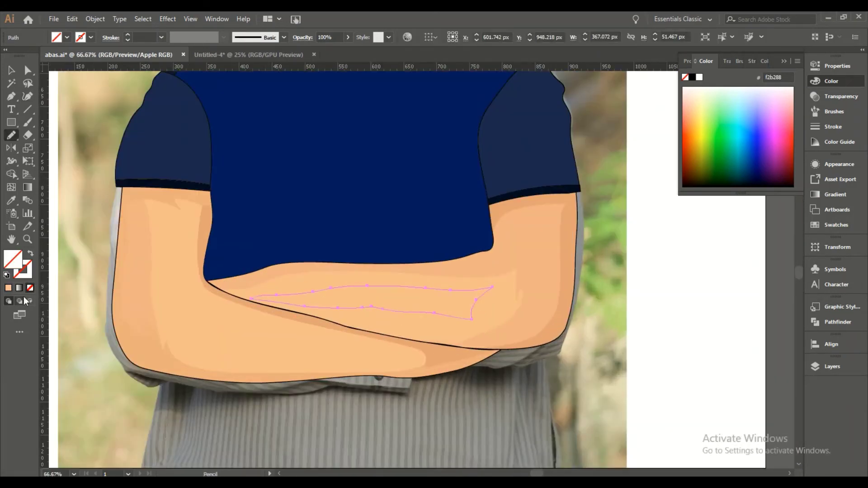
pyautogui.press('i')
pyautogui.click(164, 219)
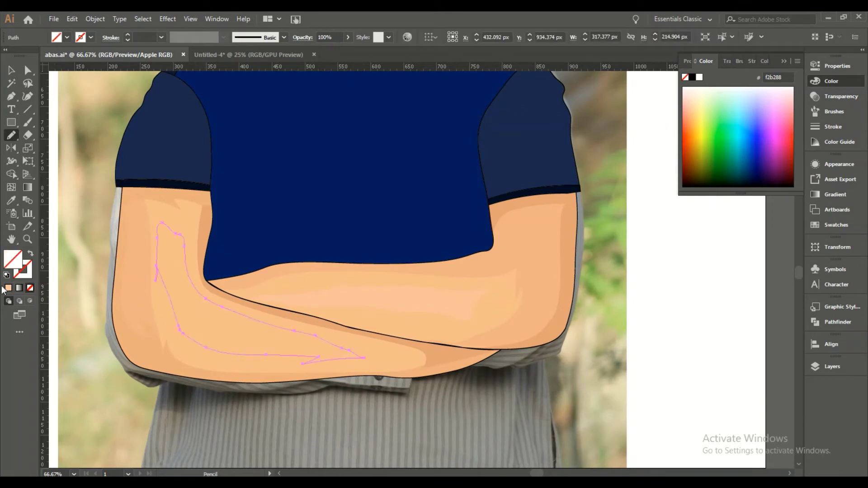
pyautogui.hotkey('ctrl', '0')
pyautogui.scroll(4, 355, 236)
pyautogui.scroll(4, 370, 303)
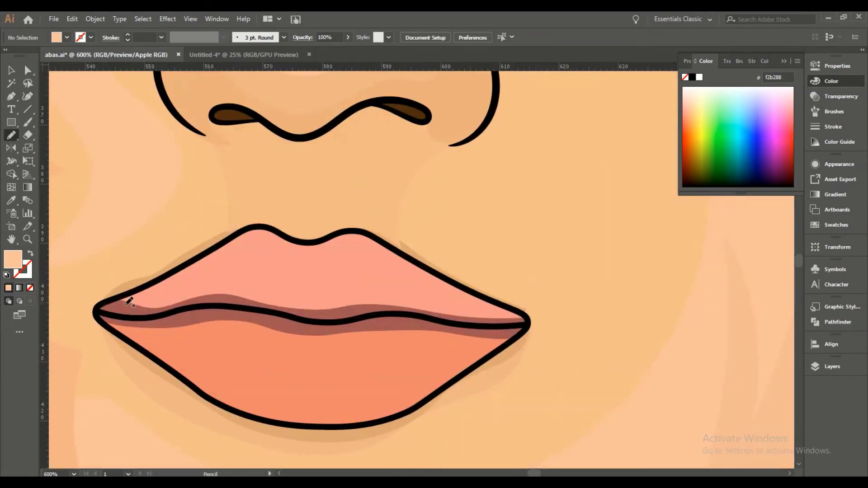
# Draw an upper-lip highlight filled with pink f7c1c1.
pyautogui.moveTo(220, 246); pyautogui.dragTo(124, 304)
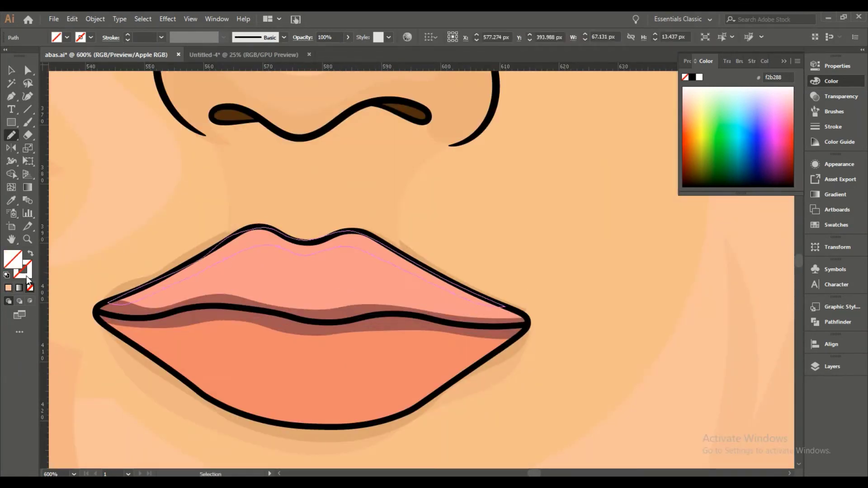
pyautogui.doubleClick(13, 260)
pyautogui.click(454, 147)
pyautogui.hotkey('ctrl', '1')
pyautogui.scroll(1, 422, 383)
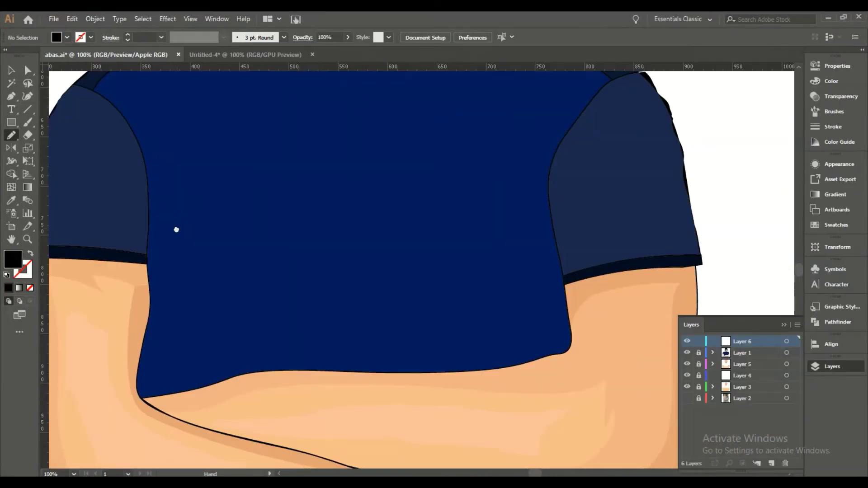
# Pencil a shadow shape along the shirt hem and sleeve, and fill it darker navy.
pyautogui.moveTo(161, 374); pyautogui.dragTo(516, 359)
pyautogui.hotkey('ctrl', '-')
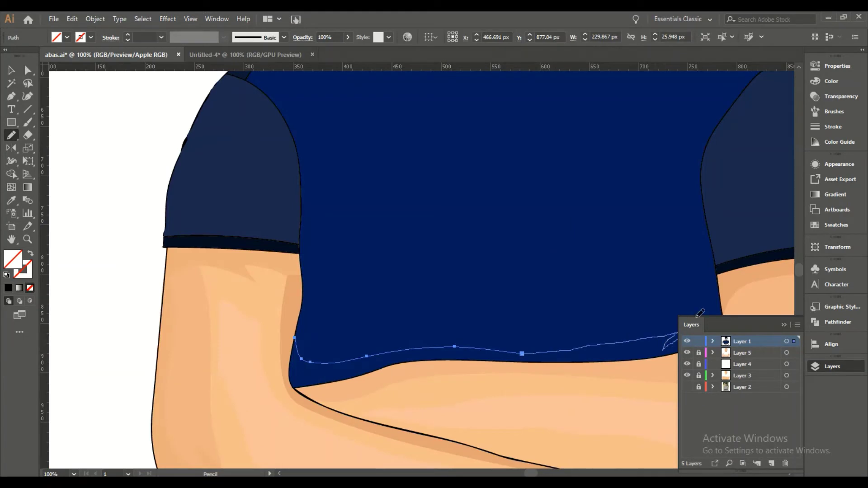
pyautogui.moveTo(710, 218); pyautogui.dragTo(524, 226)
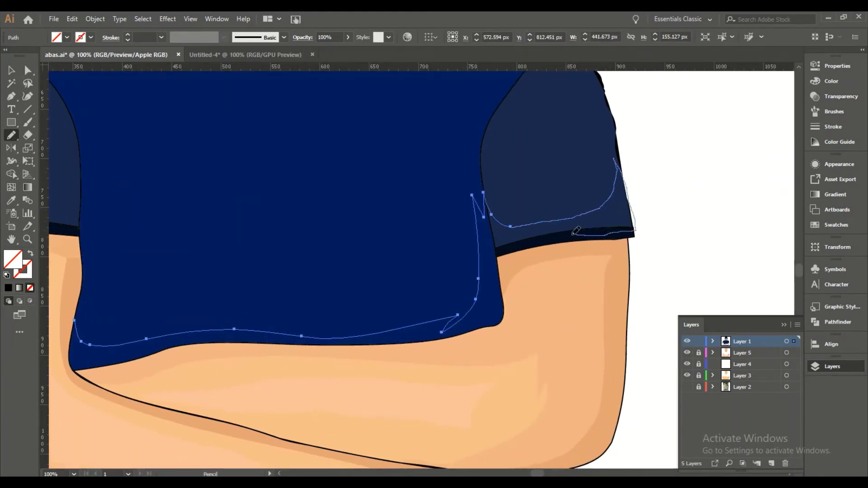
pyautogui.moveTo(103, 378); pyautogui.dragTo(75, 321)
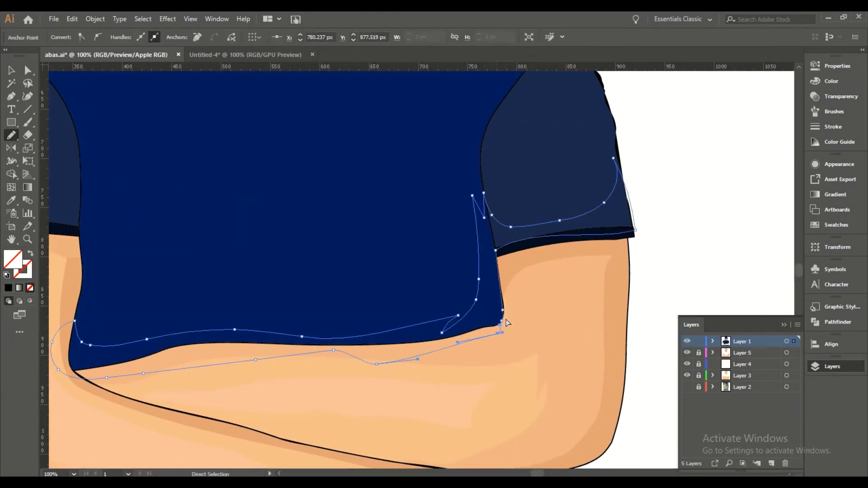
pyautogui.hotkey('ctrl', 'a')
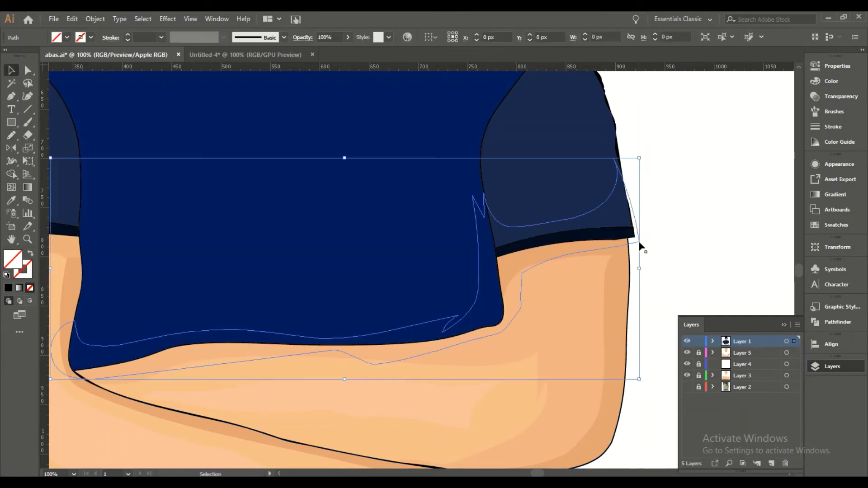
pyautogui.hotkey('shift', 'm')
pyautogui.press('i')
pyautogui.click(258, 285)
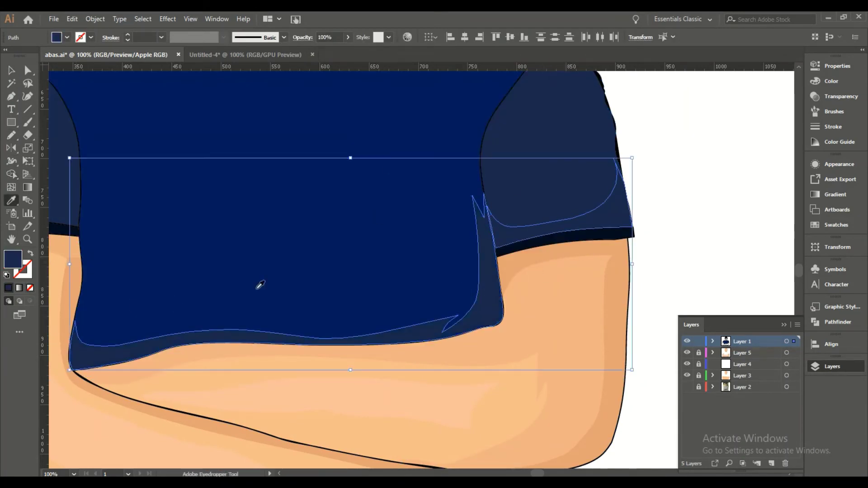
pyautogui.doubleClick(12, 259)
pyautogui.click(452, 148)
pyautogui.hotkey('ctrl', 'shift', 'a')
# Brighten the navy fill of the shirt body.
pyautogui.hotkey('ctrl', '-')
pyautogui.doubleClick(13, 259)
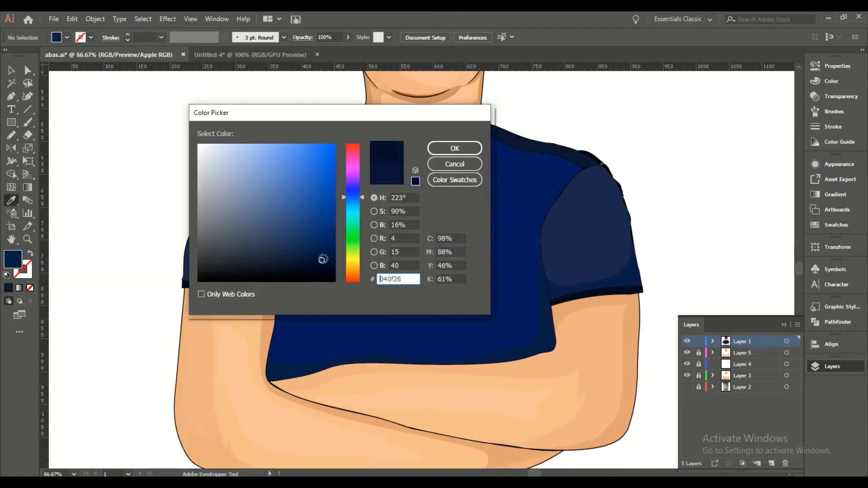
pyautogui.press('Return')
pyautogui.scroll(2, 520, 332)
pyautogui.click(507, 334)
pyautogui.doubleClick(13, 259)
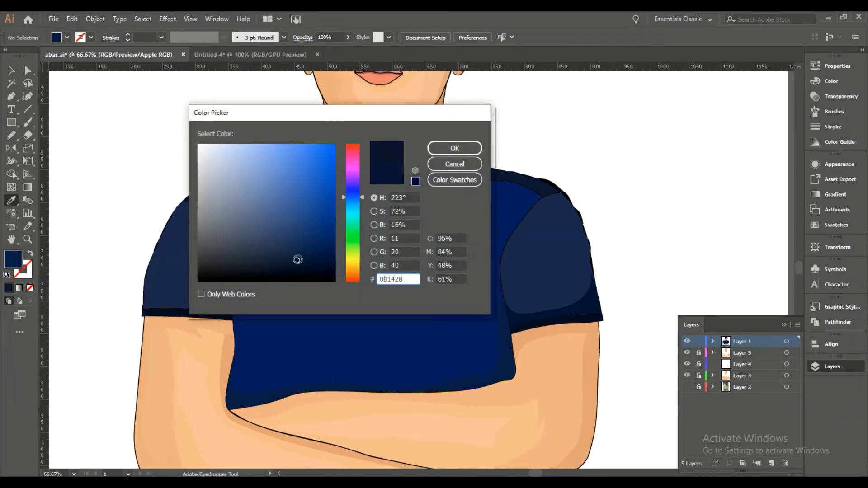
pyautogui.press('Return')
pyautogui.scroll(1, 130, 280)
pyautogui.doubleClick(13, 259)
pyautogui.press('Return')
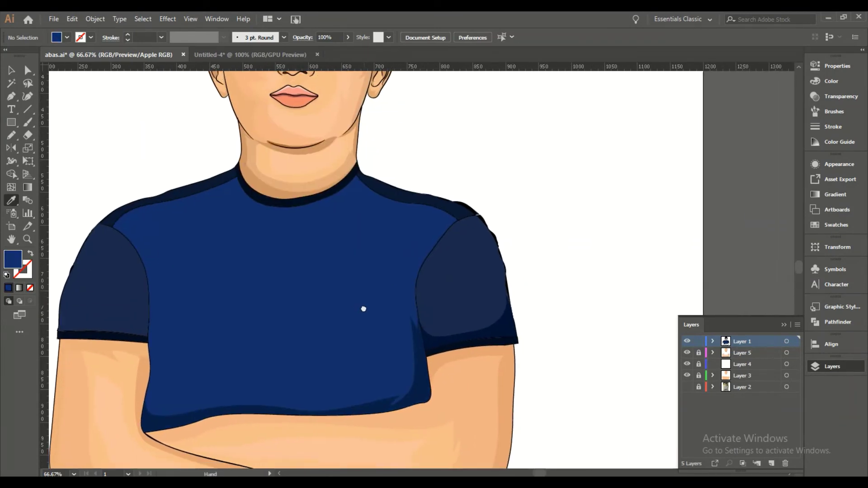
# Close the shoulder band corner gap and smooth the jagged shoulder edge with Direct Selection.
pyautogui.press('a')
pyautogui.scroll(4, 473, 237)
pyautogui.click(466, 265)
pyautogui.moveTo(466, 266); pyautogui.dragTo(486, 271)
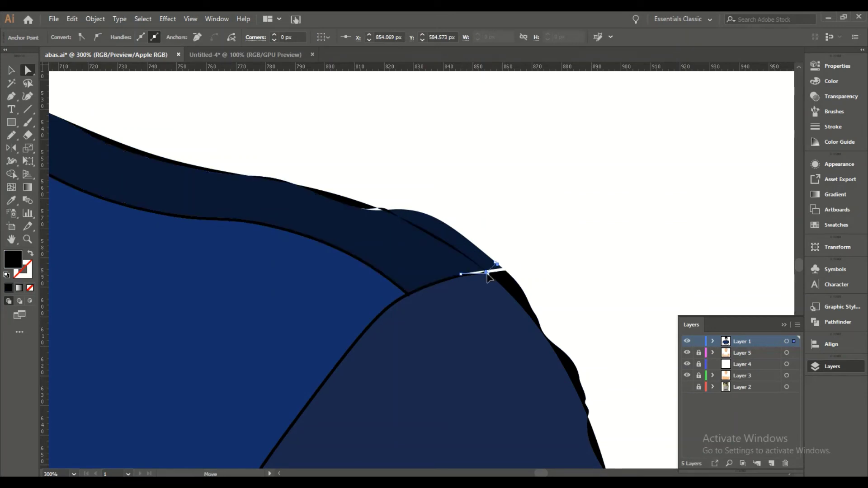
pyautogui.click(409, 214)
pyautogui.click(547, 324)
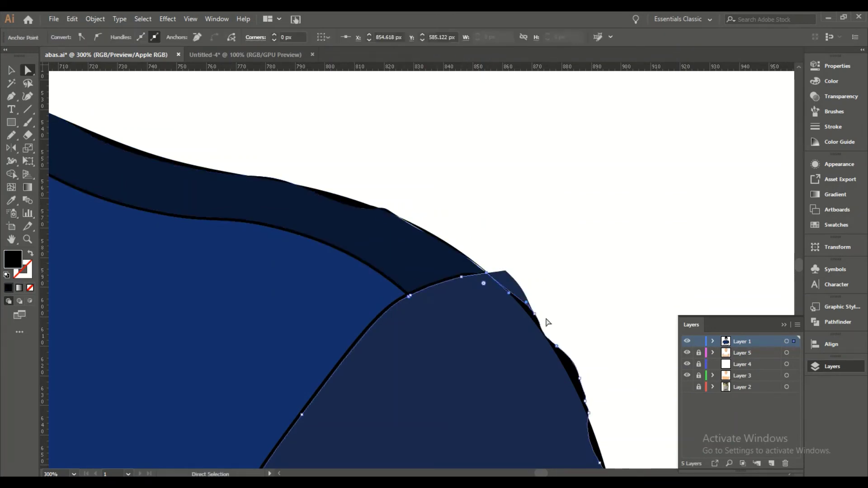
pyautogui.moveTo(587, 375); pyautogui.dragTo(394, 248)
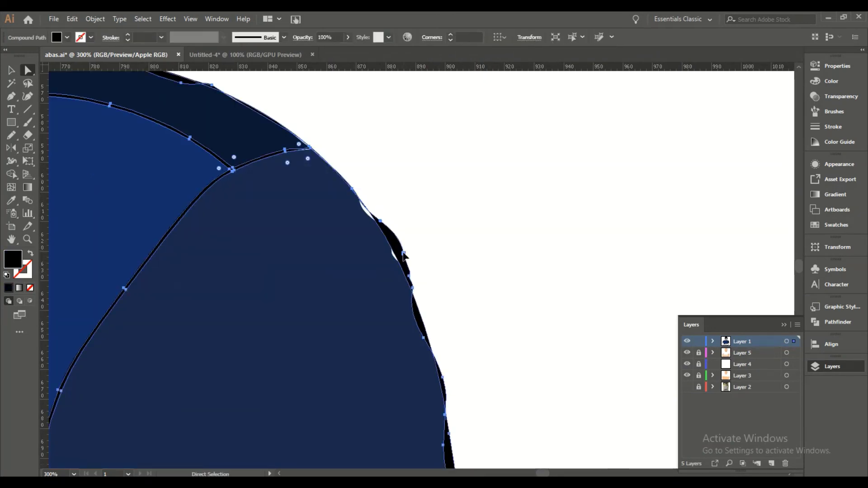
pyautogui.click(470, 284)
# Pencil a fold shadow on the shirt's left side filled with darker navy.
pyautogui.hotkey('ctrl', '0')
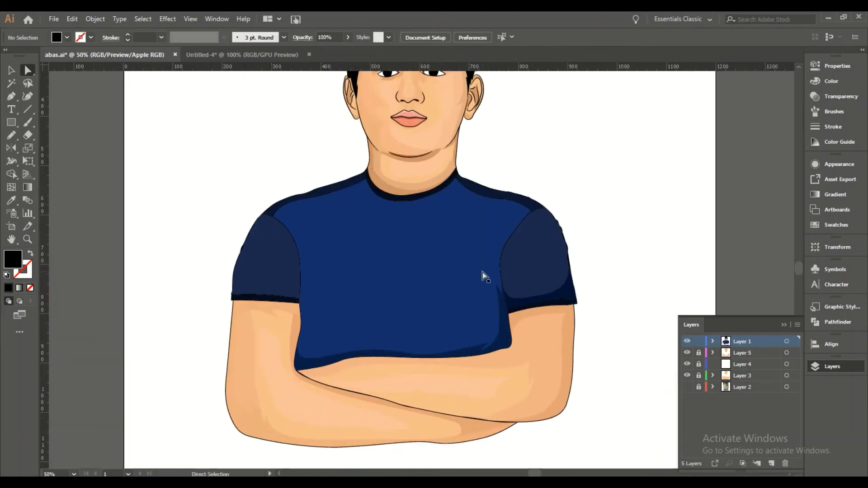
pyautogui.press('n')
pyautogui.hotkey('ctrl', '1')
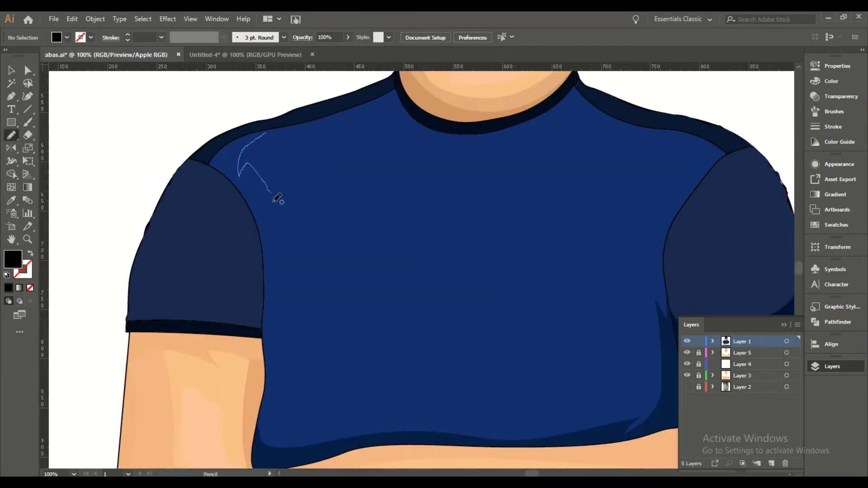
pyautogui.moveTo(269, 131); pyautogui.dragTo(270, 131)
pyautogui.press('i')
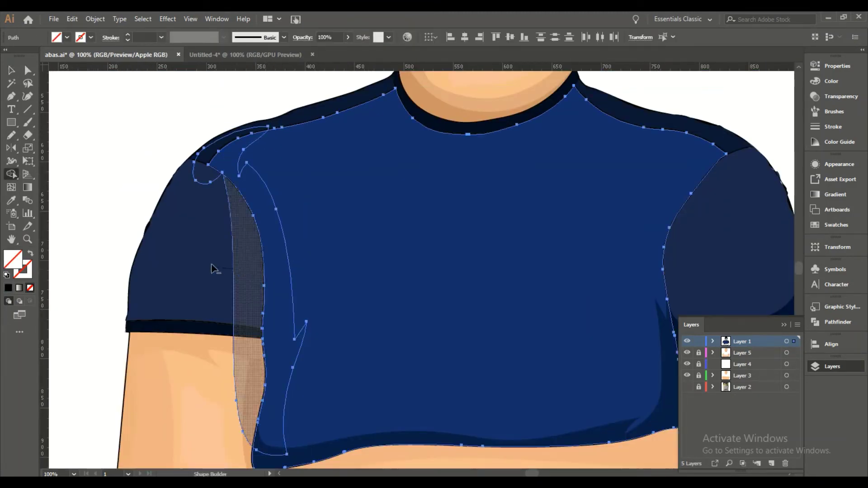
pyautogui.click(289, 259)
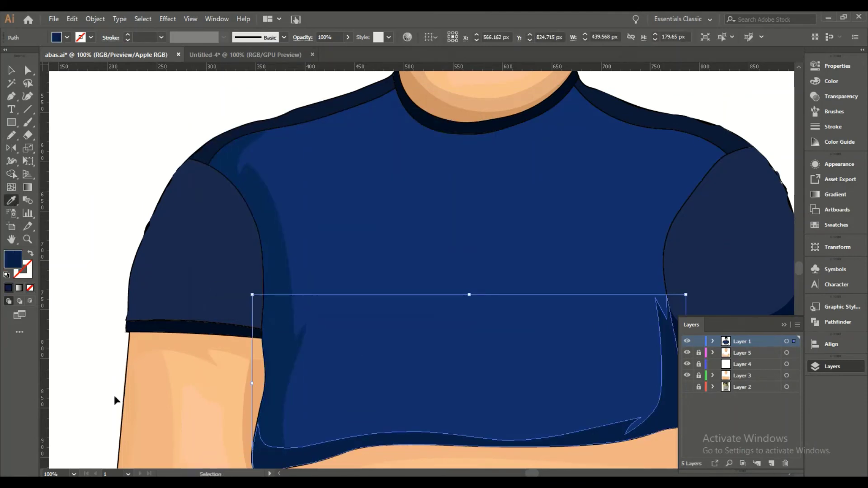
pyautogui.press('n')
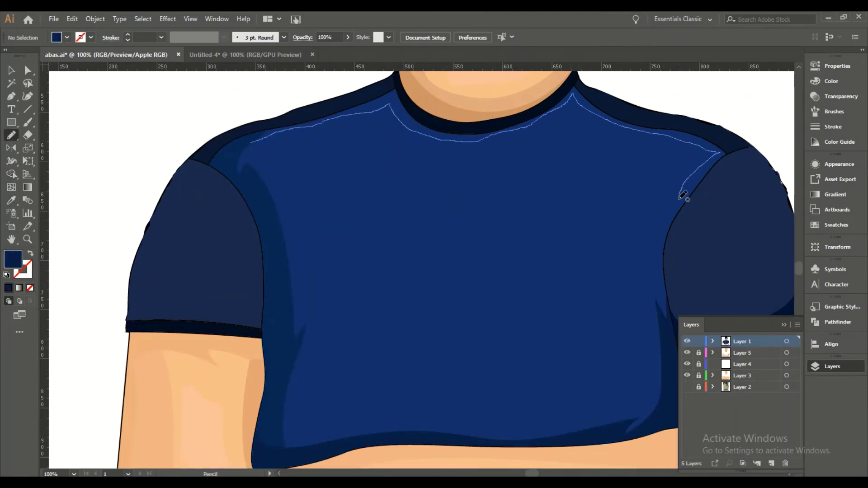
# Outline a band across the shoulders, split it from the shirt, and colour it navy.
pyautogui.moveTo(252, 129); pyautogui.dragTo(252, 128)
pyautogui.scroll(3, 392, 77)
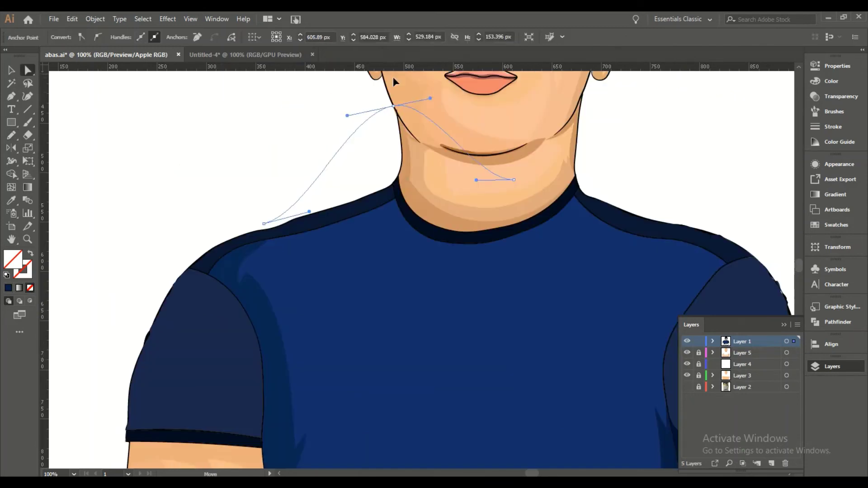
pyautogui.click(11, 174)
pyautogui.doubleClick(25, 278)
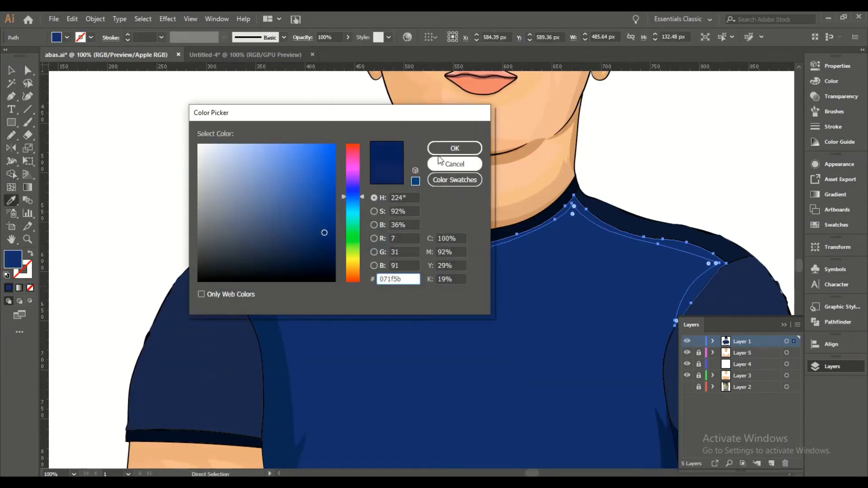
pyautogui.click(453, 163)
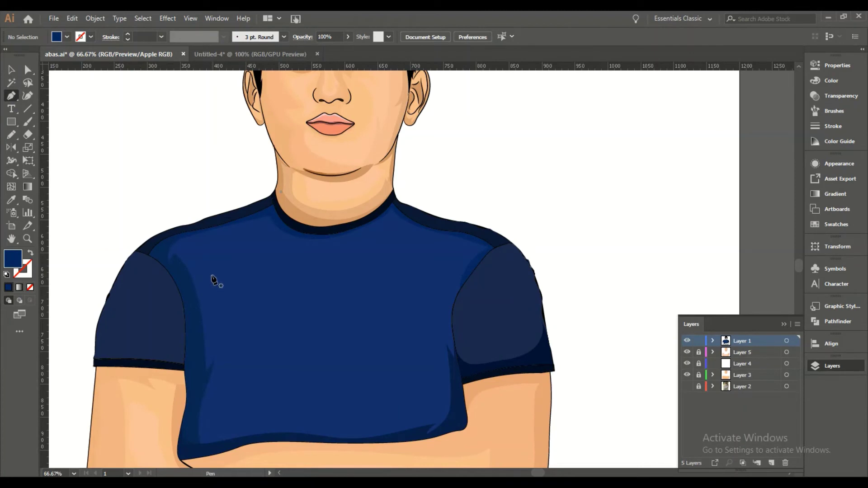
pyautogui.scroll(-2, 213, 279)
# Pen a zigzag lightning bolt outline diagonally across the shirt chest.
pyautogui.click(166, 144)
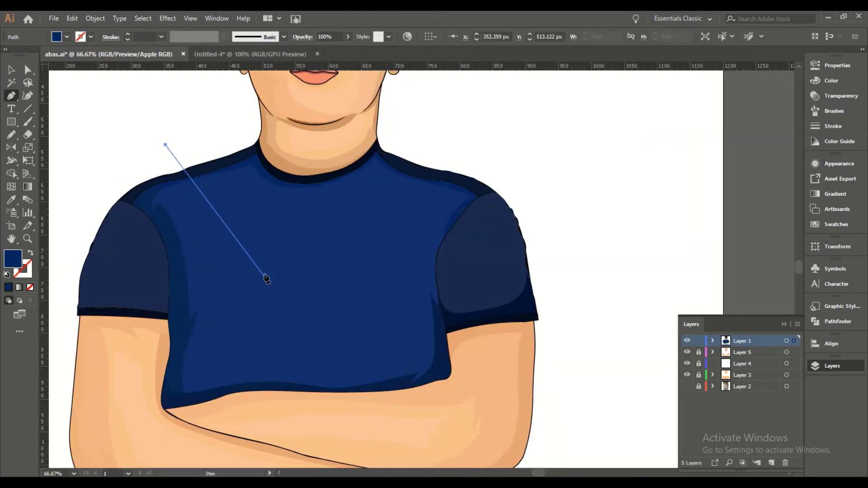
pyautogui.click(276, 294)
pyautogui.click(281, 243)
pyautogui.click(352, 317)
pyautogui.click(345, 257)
pyautogui.click(490, 395)
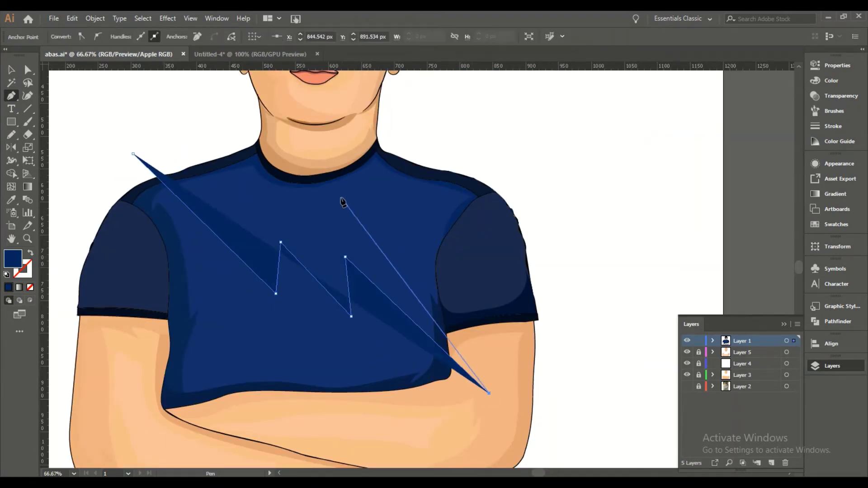
pyautogui.click(336, 195)
pyautogui.moveTo(336, 196); pyautogui.dragTo(322, 196)
# Trim the bolt to the shirt with Shape Builder and fill it light blue.
pyautogui.hotkey('ctrl', 'a')
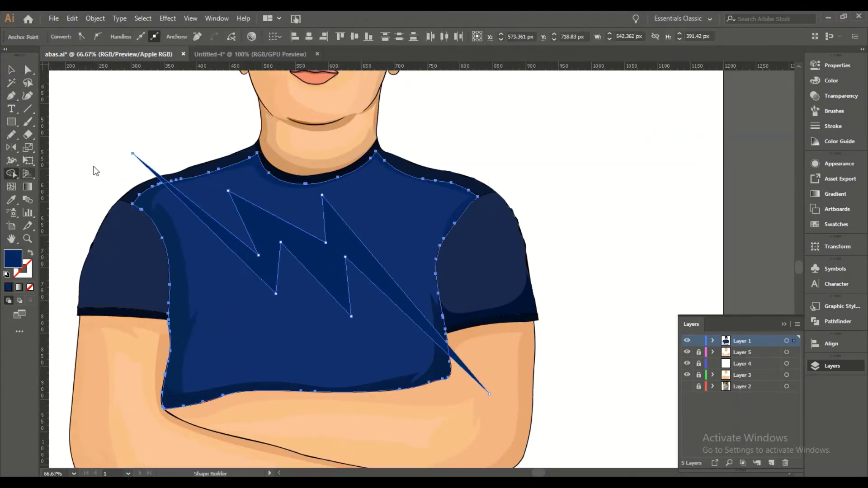
pyautogui.hotkey('shift', 'm')
pyautogui.doubleClick(13, 259)
pyautogui.click(330, 134)
pyautogui.click(454, 147)
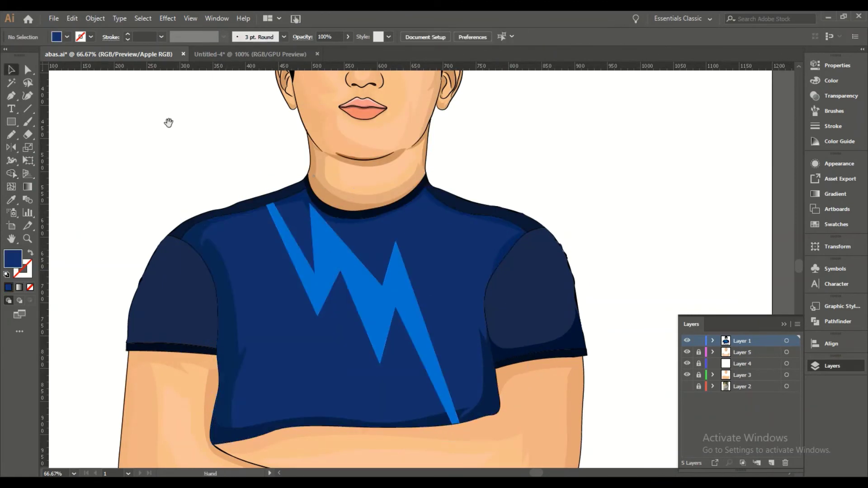
pyautogui.click(136, 183)
# Pen an inner highlight shape inside the bolt with a brighter blue fill.
pyautogui.press('p')
pyautogui.click(300, 333)
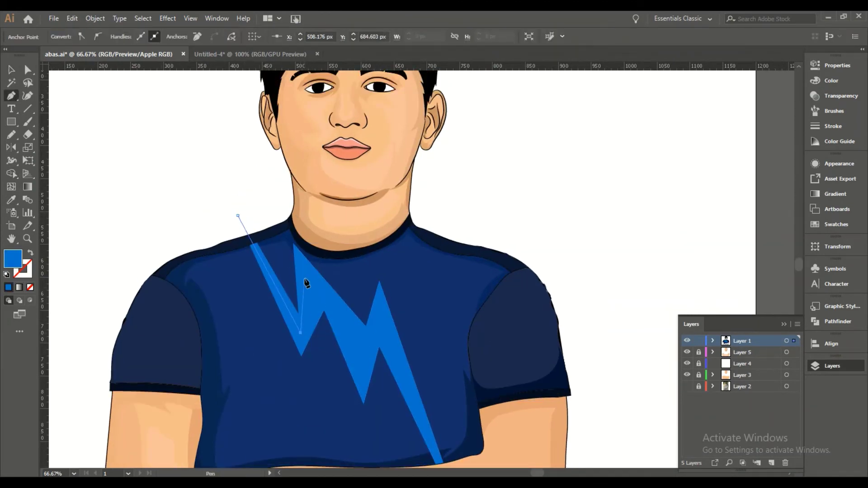
pyautogui.click(382, 309)
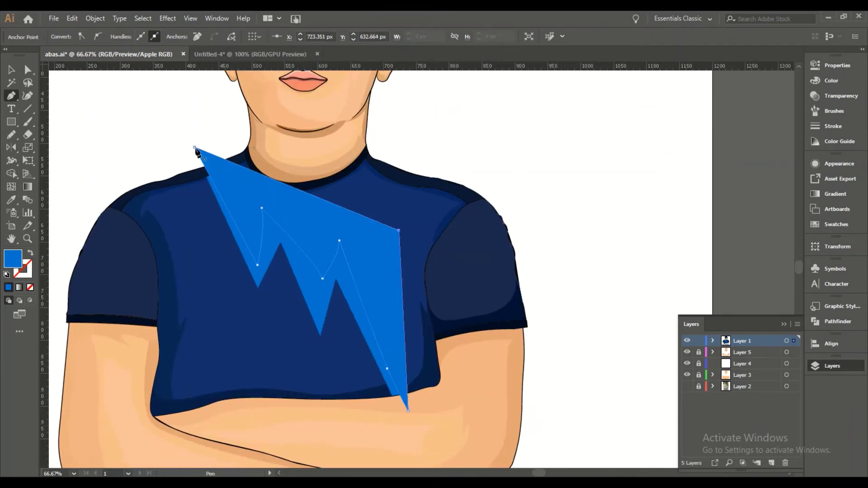
pyautogui.hotkey('shift', 'm')
pyautogui.doubleClick(6, 258)
pyautogui.click(451, 147)
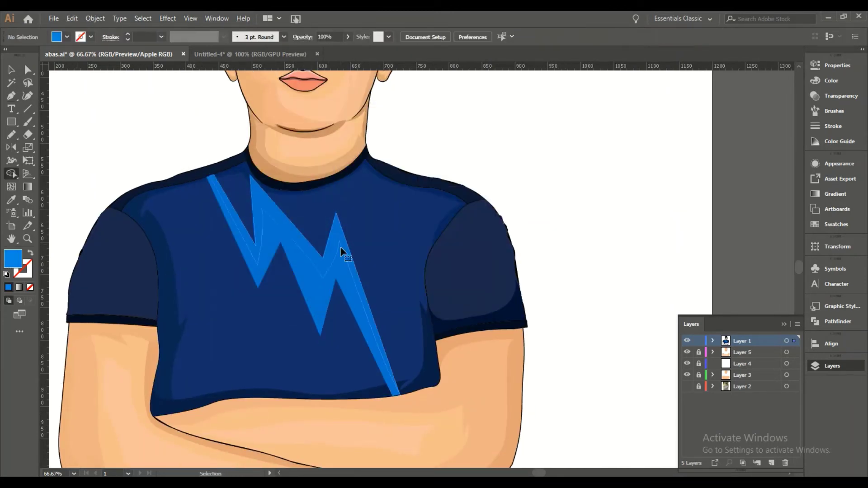
pyautogui.doubleClick(7, 257)
pyautogui.click(452, 148)
pyautogui.press('v')
pyautogui.click(464, 162)
# Pen a second highlight along the bolt's zigzag to its tip, filled bright blue.
pyautogui.press('p')
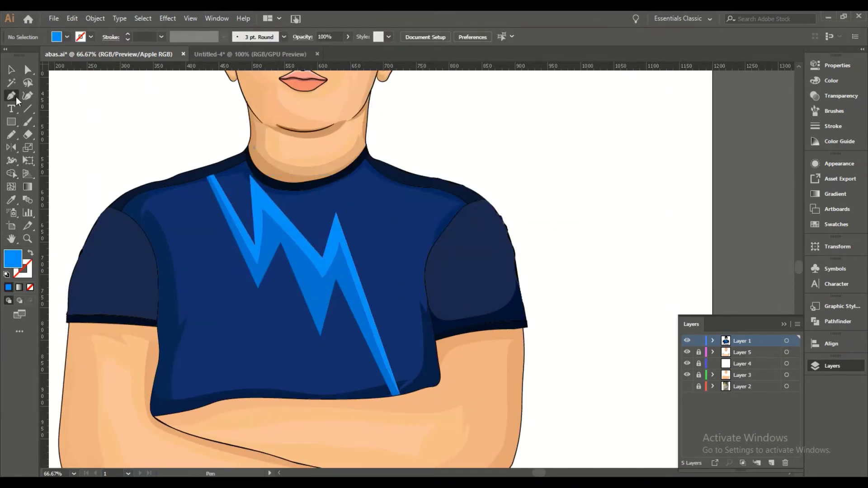
pyautogui.click(193, 147)
pyautogui.click(256, 273)
pyautogui.click(333, 277)
pyautogui.click(339, 271)
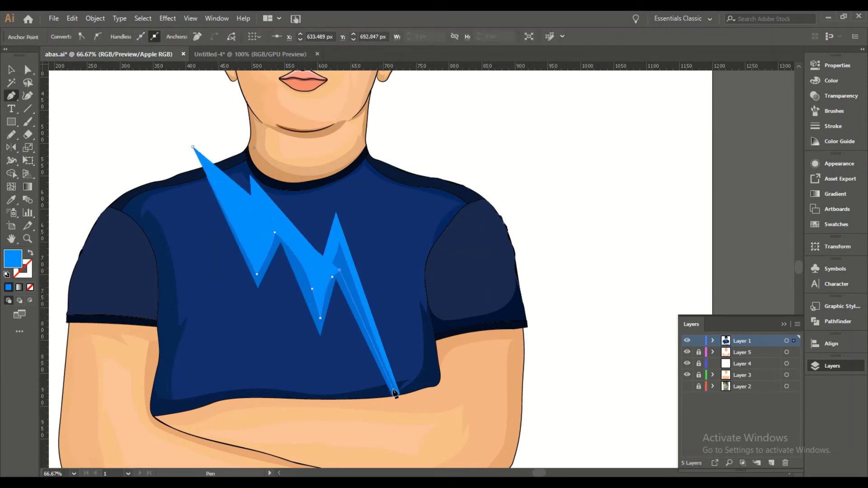
pyautogui.click(400, 405)
pyautogui.click(223, 336)
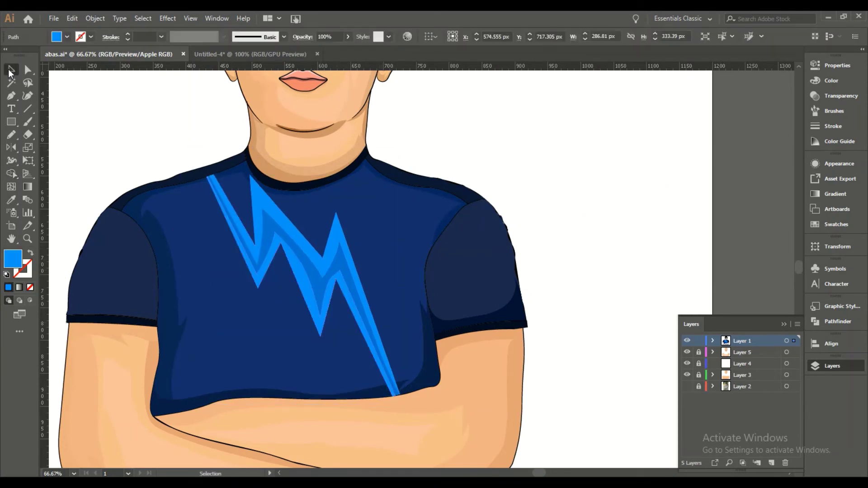
pyautogui.doubleClick(7, 257)
pyautogui.click(451, 148)
pyautogui.hotkey('ctrl', '0')
# Darken the bolt to a muted mid-blue sampled from the shirt.
pyautogui.press('i')
pyautogui.click(410, 336)
pyautogui.scroll(3, 409, 335)
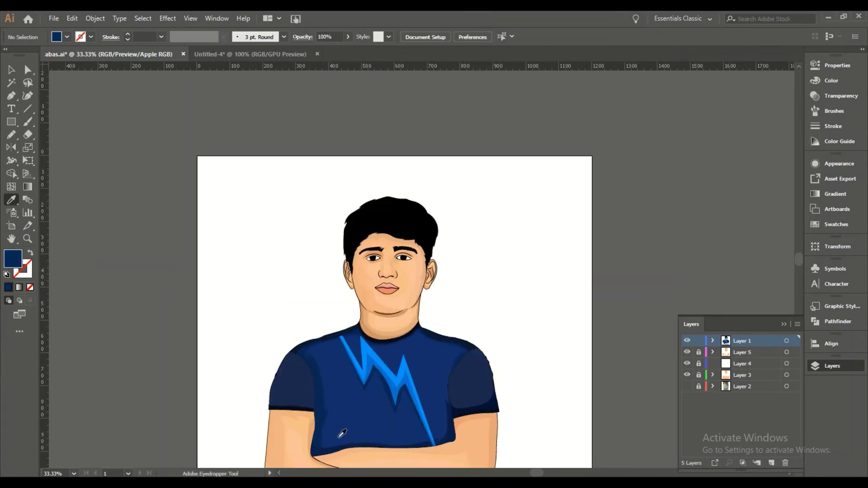
pyautogui.doubleClick(13, 259)
pyautogui.press('Return')
pyautogui.click(390, 387)
pyautogui.doubleClick(12, 259)
pyautogui.press('Return')
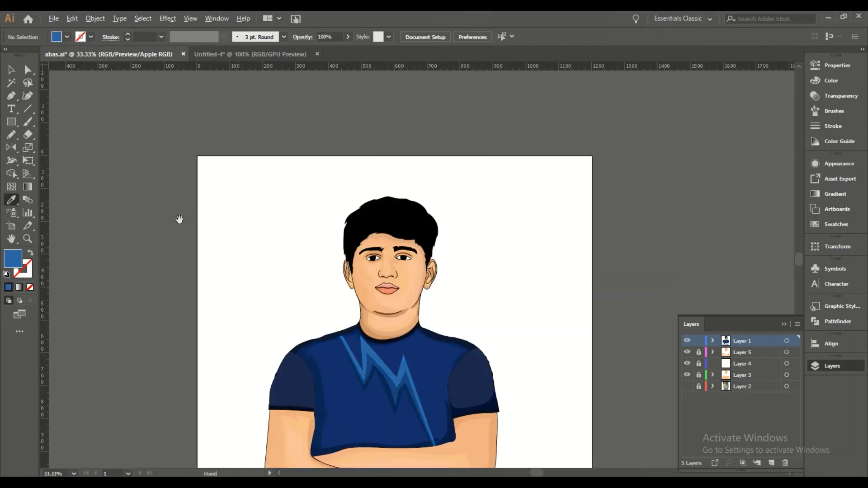
pyautogui.scroll(-3, 180, 219)
# Pencil a soft blue streak near the left shoulder.
pyautogui.press('n')
pyautogui.moveTo(255, 194); pyautogui.dragTo(266, 261)
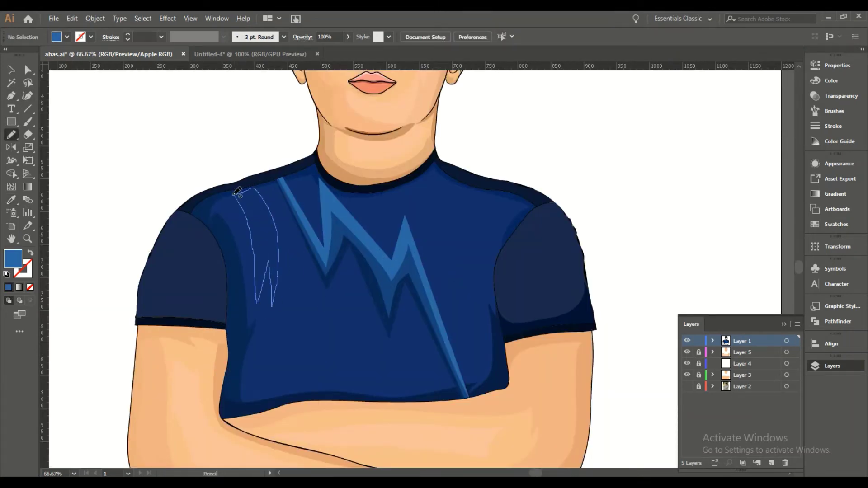
pyautogui.moveTo(237, 191); pyautogui.dragTo(237, 191)
pyautogui.keyDown('ctrl'); pyautogui.click(256, 180); pyautogui.keyUp('ctrl')
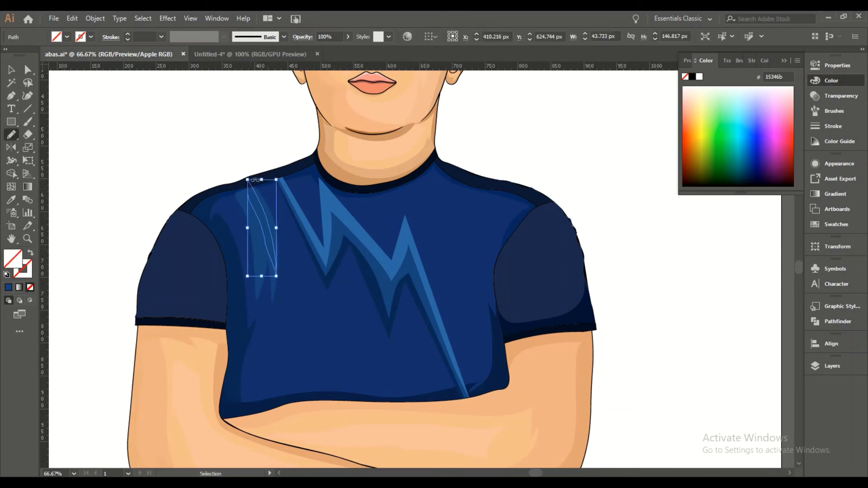
# Rotate the lightning bolt upright and move it onto the chest.
pyautogui.click(310, 225)
pyautogui.hotkey('ctrl', '0')
pyautogui.hotkey('ctrl', '+')
pyautogui.press('v')
pyautogui.click(306, 229)
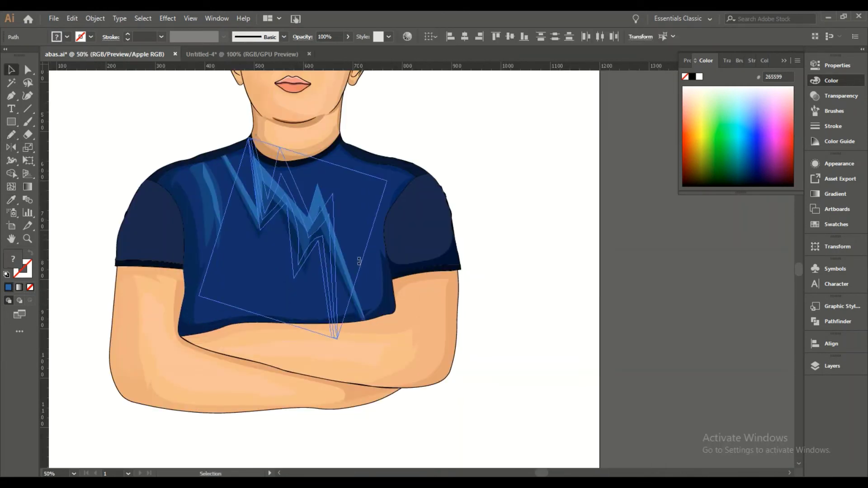
pyautogui.moveTo(378, 154)
pyautogui.mouseDown()
pyautogui.moveTo(357, 202)
pyautogui.moveTo(232, 148)
pyautogui.mouseUp()
pyautogui.moveTo(366, 199); pyautogui.dragTo(165, 278)
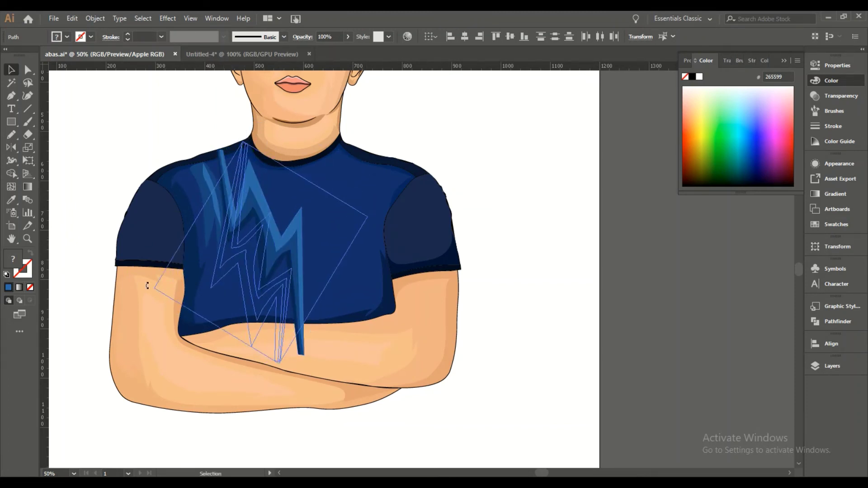
# Adjust the bolt's bottom tip and trim it to the shirt outline with Shape Builder.
pyautogui.click(28, 70)
pyautogui.click(277, 321)
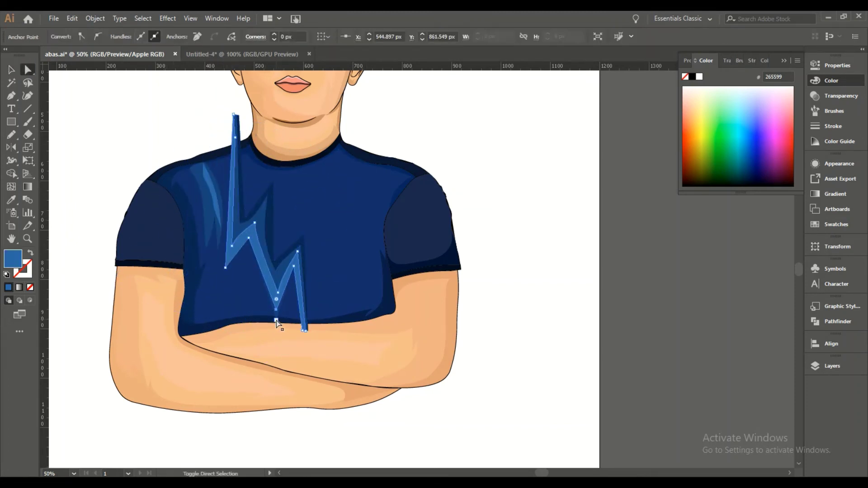
pyautogui.press('v')
pyautogui.keyDown('shift'); pyautogui.click(278, 319); pyautogui.keyUp('shift')
pyautogui.hotkey('shift', 'm')
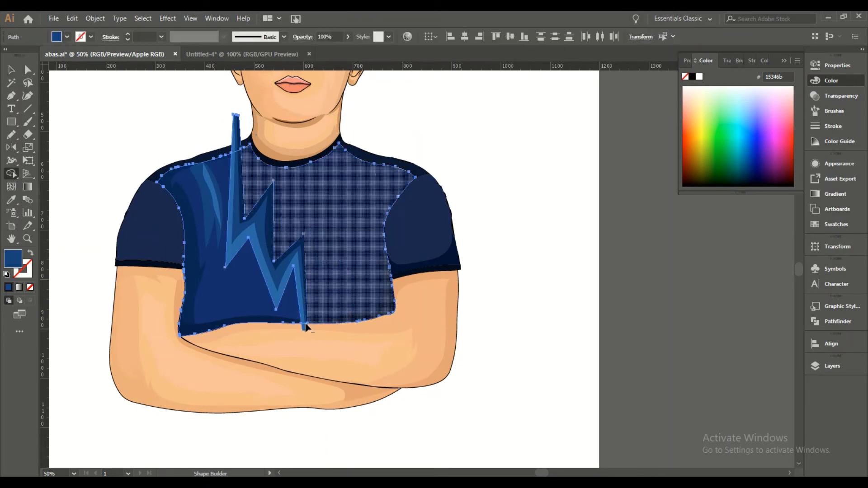
pyautogui.moveTo(311, 329); pyautogui.dragTo(242, 145)
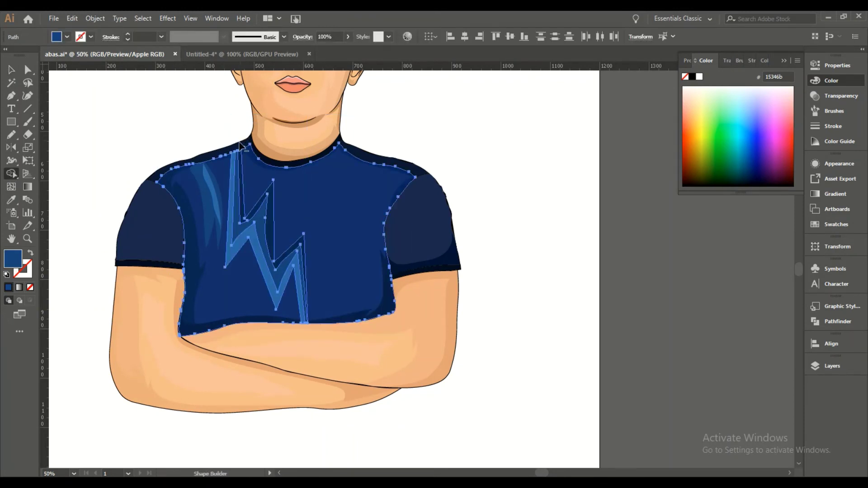
pyautogui.click(15, 134)
# Pencil highlights on the right chest and lower shirt, filling them with the bolt's blue.
pyautogui.hotkey('ctrl', 'shift', 'a')
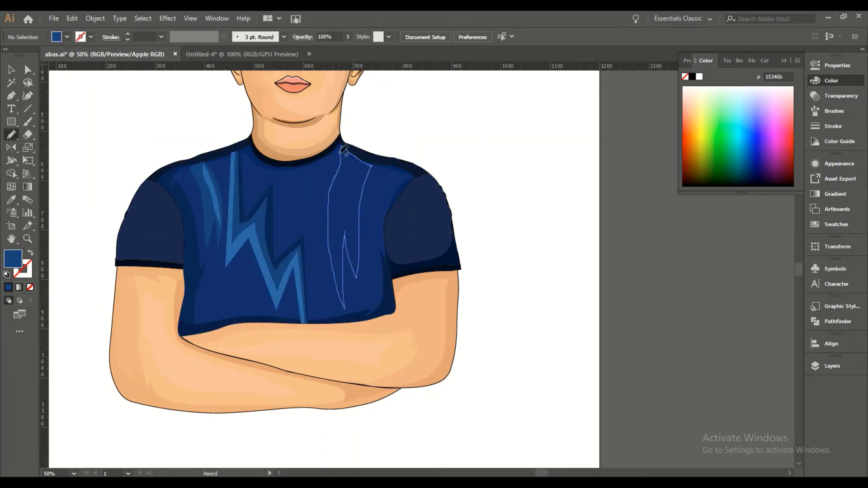
pyautogui.moveTo(343, 149); pyautogui.dragTo(345, 151)
pyautogui.doubleClick(13, 259)
pyautogui.click(454, 147)
pyautogui.press('i')
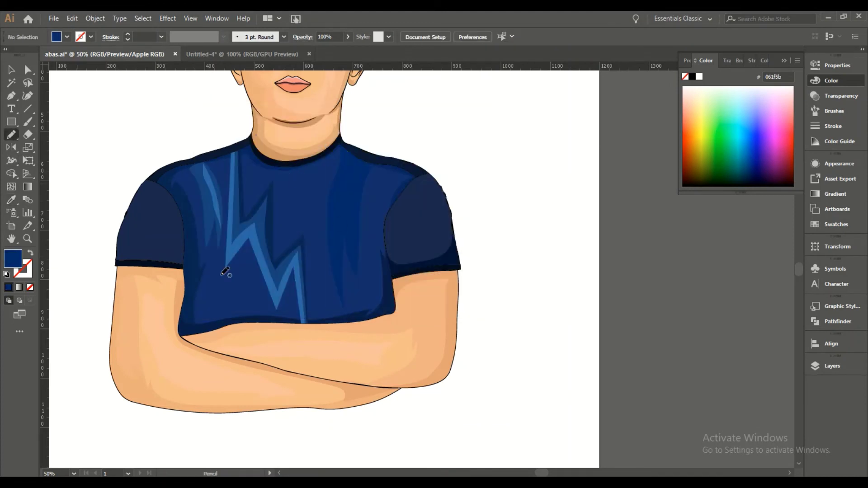
pyautogui.moveTo(201, 244); pyautogui.dragTo(196, 227)
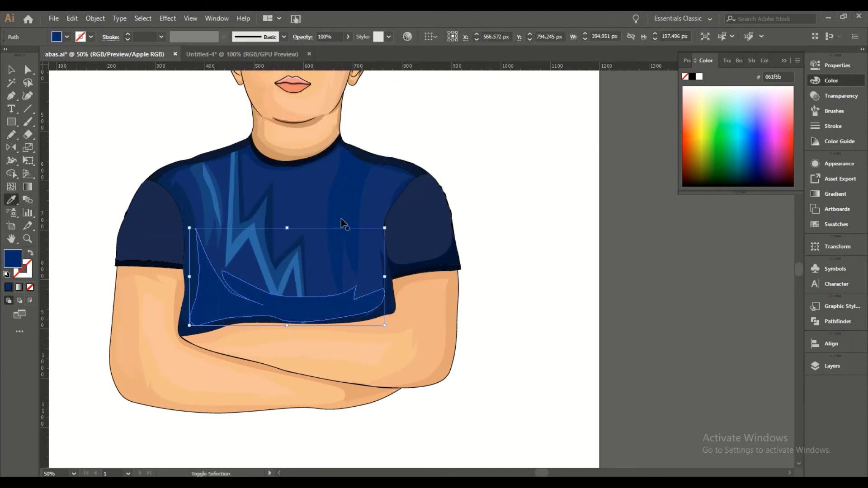
pyautogui.press('i')
pyautogui.keyDown('ctrl'); pyautogui.click(271, 264); pyautogui.keyUp('ctrl')
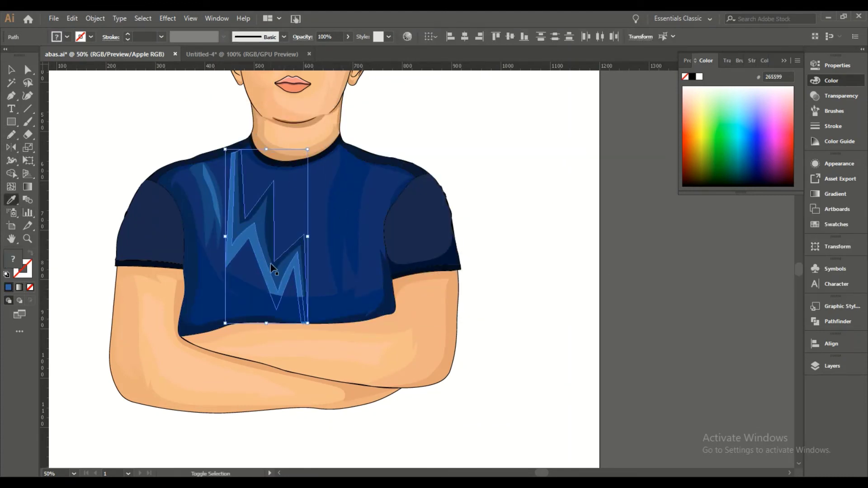
pyautogui.hotkey('ctrl', 'shift', 'a')
pyautogui.scroll(-3, 540, 245)
pyautogui.scroll(3, 407, 181)
pyautogui.press('n')
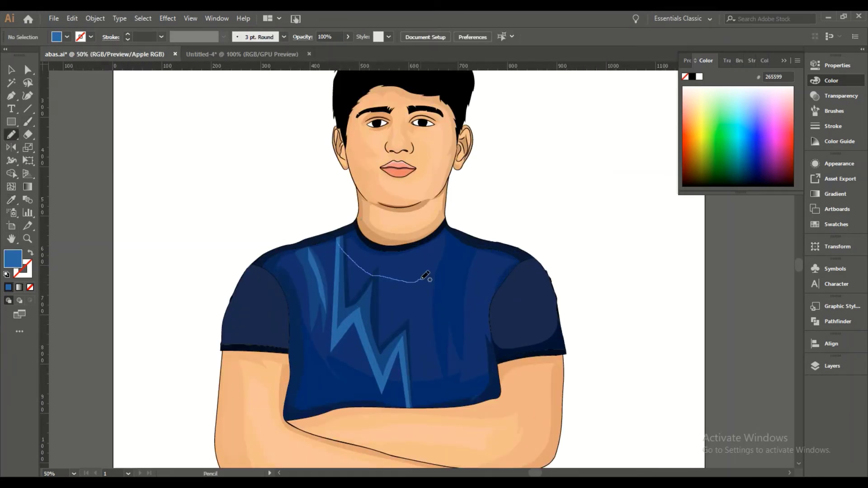
# Pencil a highlight across the upper chest with a darker fill.
pyautogui.moveTo(361, 230); pyautogui.dragTo(361, 232)
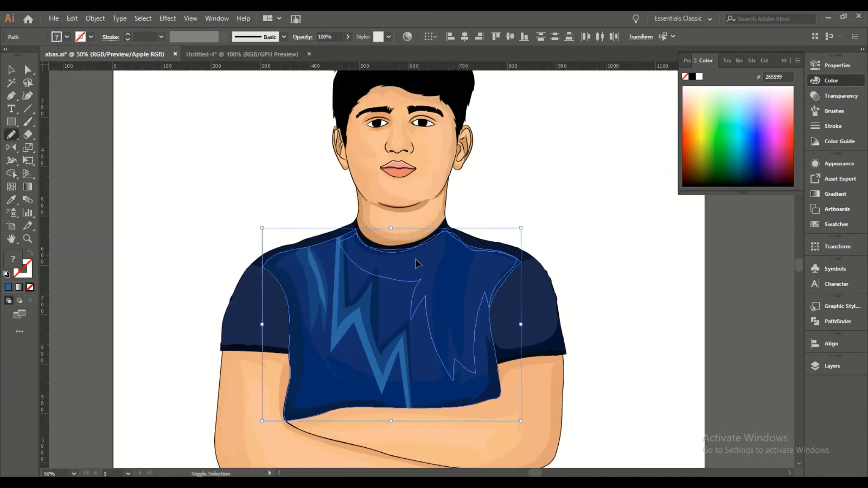
pyautogui.doubleClick(12, 259)
pyautogui.click(452, 147)
pyautogui.hotkey('ctrl', '-')
pyautogui.press('i')
pyautogui.scroll(1, 553, 190)
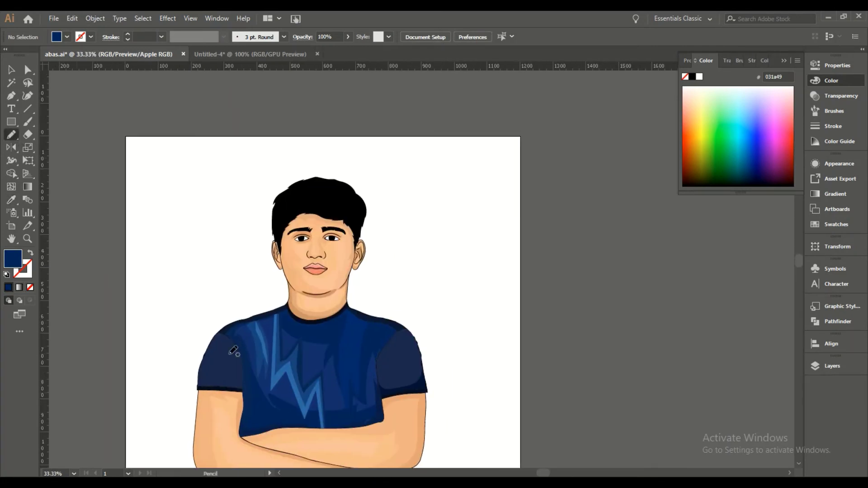
pyautogui.scroll(2, 482, 409)
pyautogui.press('n')
# Pencil another chest highlight shape and give it a darker navy fill.
pyautogui.moveTo(226, 306); pyautogui.dragTo(406, 424)
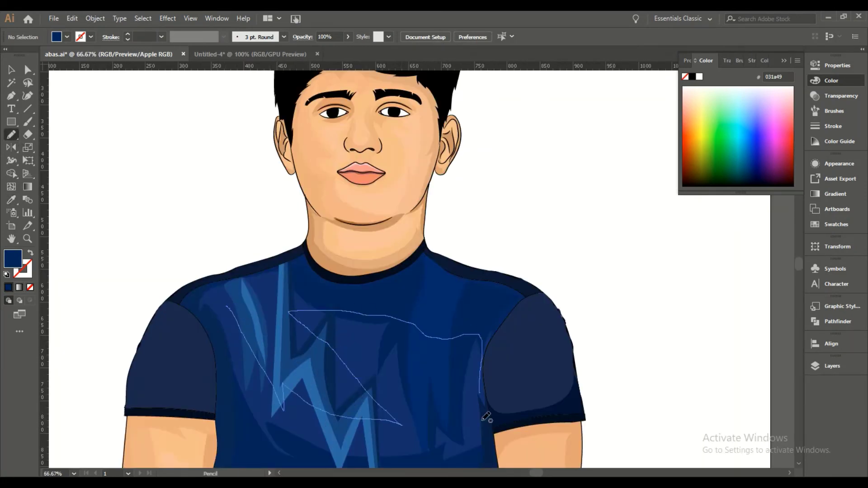
pyautogui.moveTo(224, 294); pyautogui.dragTo(201, 296)
pyautogui.press('i')
pyautogui.hotkey('ctrl', '-')
pyautogui.hotkey('ctrl', '-')
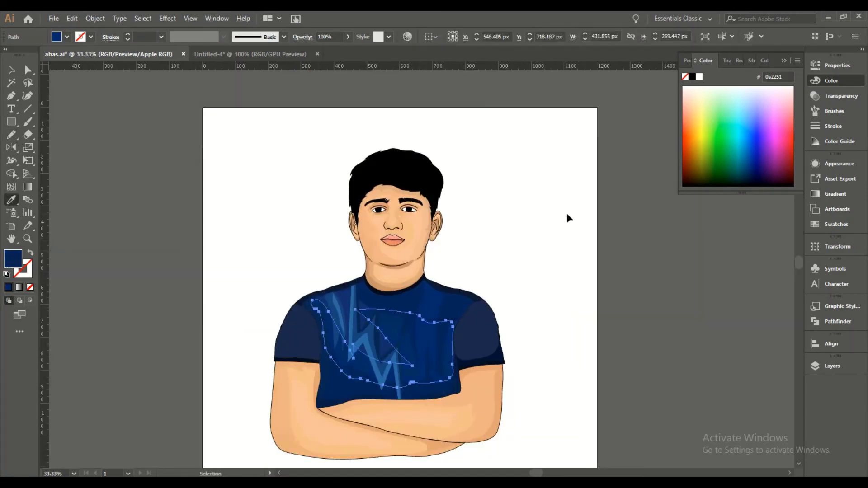
pyautogui.doubleClick(4, 260)
pyautogui.click(453, 148)
pyautogui.doubleClick(4, 261)
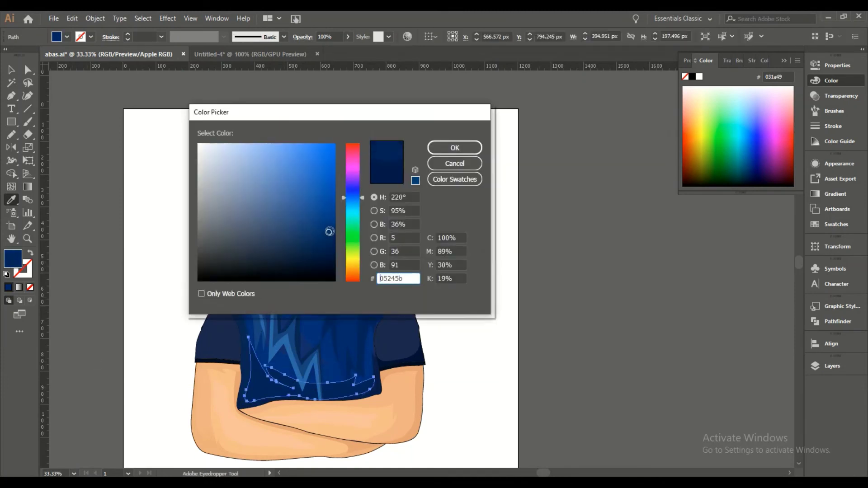
pyautogui.click(453, 147)
pyautogui.scroll(1, 399, 351)
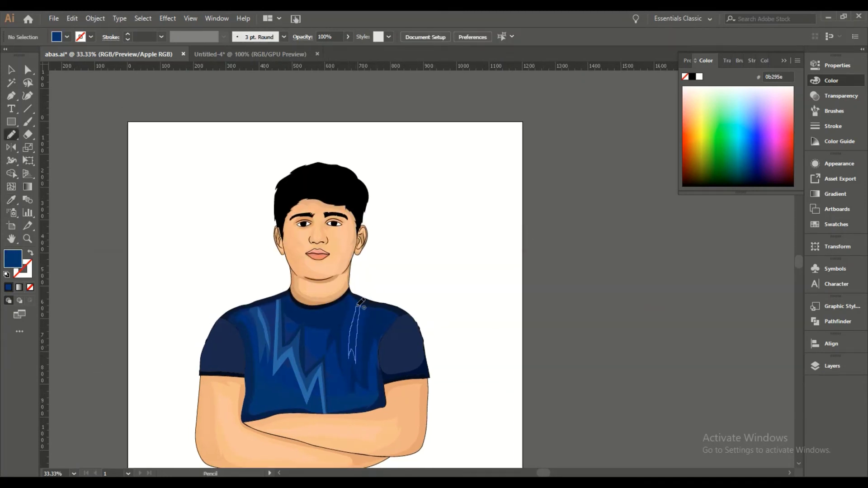
# Sample the light-blue stripe colour and pencil a stroke along the left shoulder.
pyautogui.press('i')
pyautogui.click(267, 326)
pyautogui.press('n')
pyautogui.scroll(2, 210, 344)
pyautogui.moveTo(236, 296); pyautogui.dragTo(282, 271)
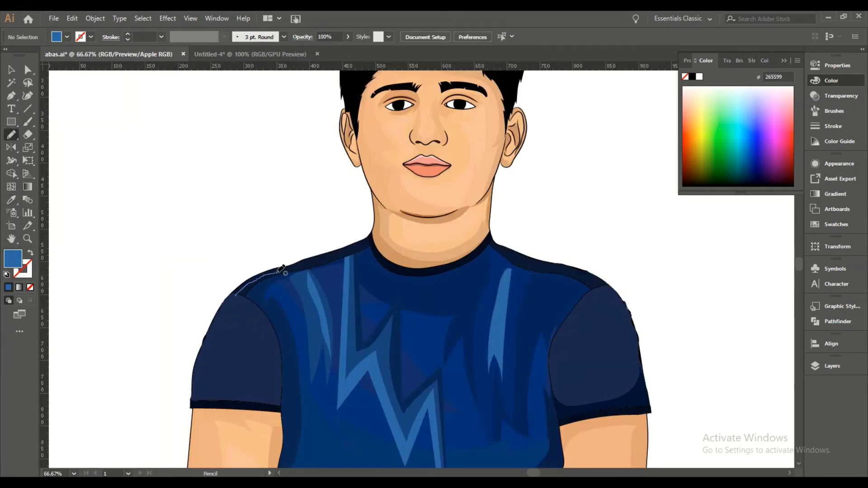
pyautogui.hotkey('shift', '`')
pyautogui.scroll(4, 341, 241)
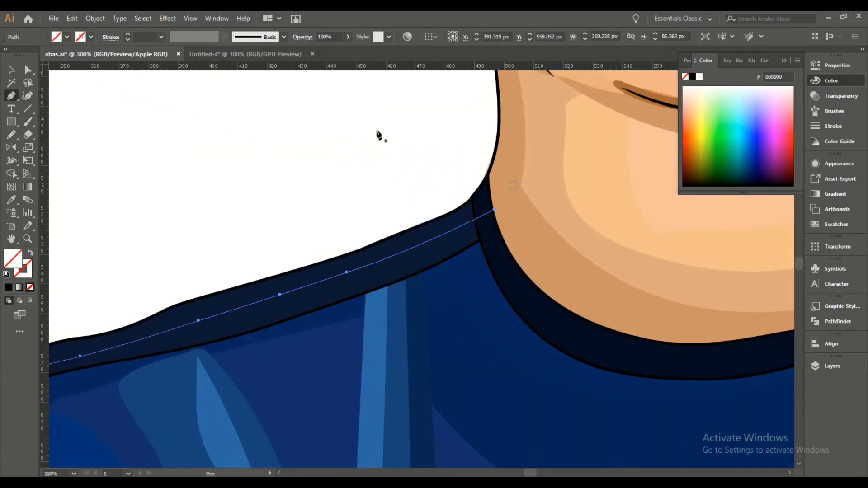
# Draw the left shoulder seam band with the Pen tool and fill it with the dark collar colour.
pyautogui.press('p')
pyautogui.click(487, 174)
pyautogui.scroll(-3, 378, 246)
pyautogui.hscroll(-5, 379, 246)
pyautogui.moveTo(447, 180); pyautogui.dragTo(392, 192)
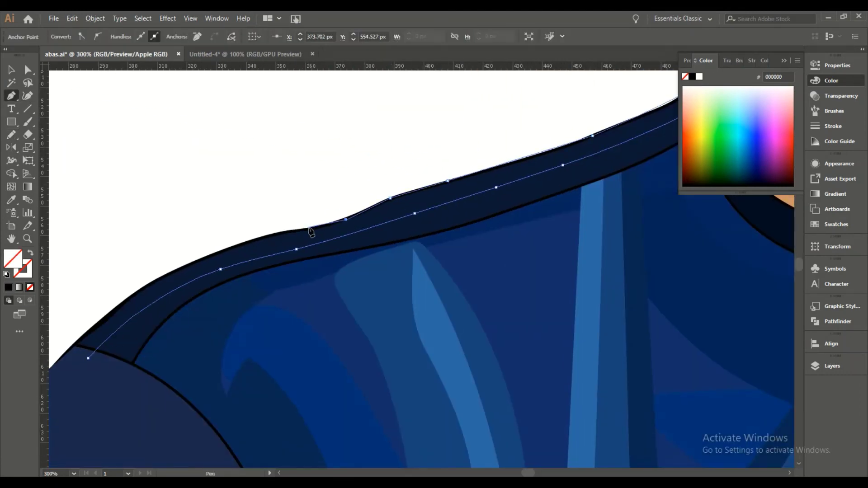
pyautogui.click(87, 358)
pyautogui.hotkey('ctrl', '-')
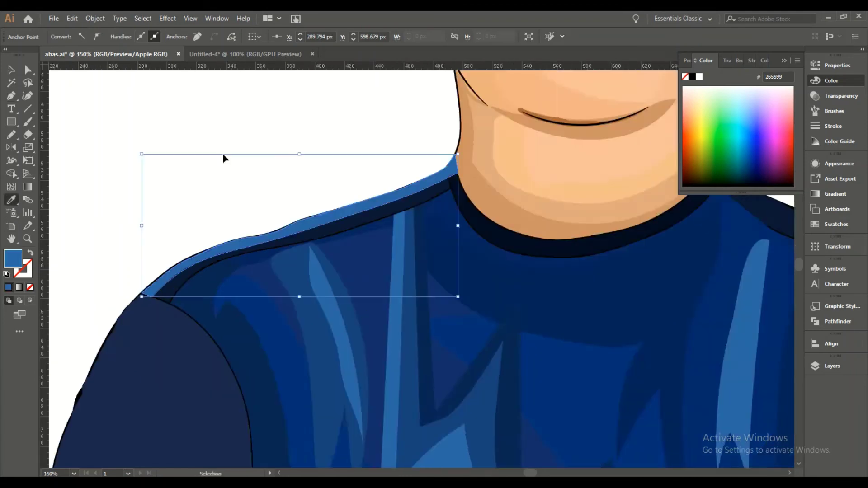
pyautogui.hotkey('ctrl', 'shift', 'a')
pyautogui.press('k')
pyautogui.click(303, 245)
pyautogui.hotkey('ctrl', '+')
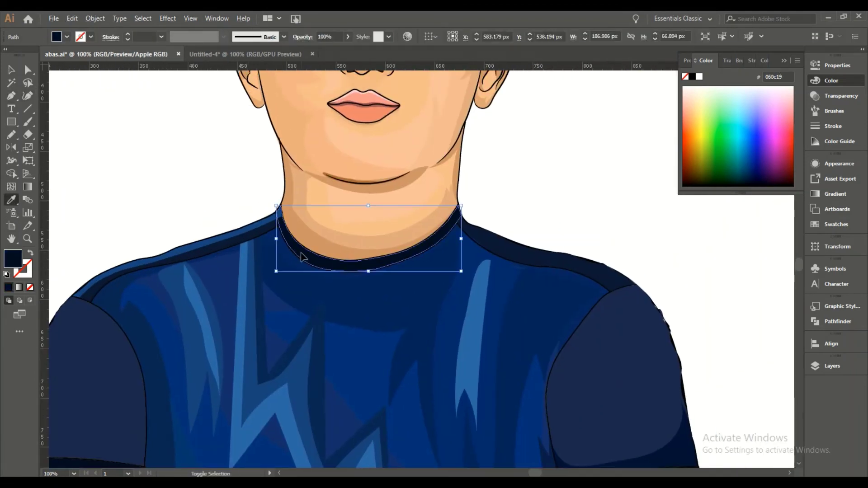
# Trace the right shoulder seam band as a closed Pen path.
pyautogui.press('p')
pyautogui.hotkey('ctrl', '+')
pyautogui.hotkey('ctrl', '+')
pyautogui.click(159, 283)
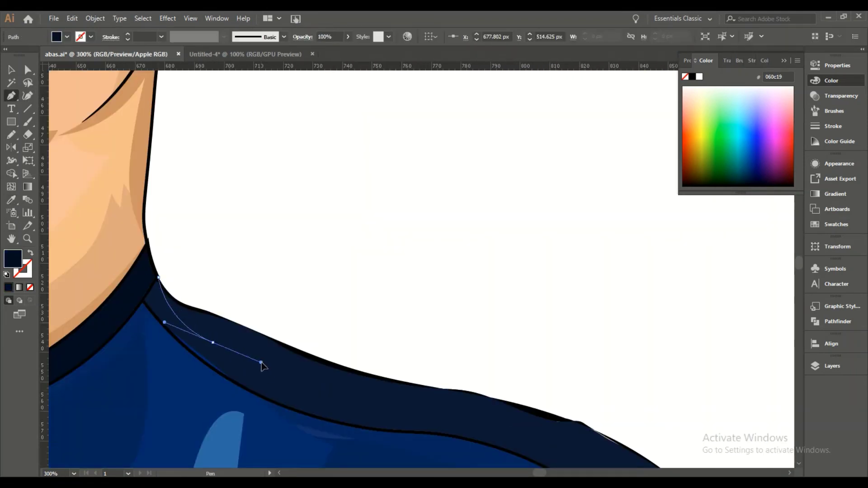
pyautogui.click(429, 360)
pyautogui.hscroll(2, 496, 386)
pyautogui.click(506, 391)
pyautogui.click(550, 418)
pyautogui.click(476, 356)
pyautogui.click(445, 344)
pyautogui.click(412, 335)
# Swap fill and stroke and give the right shoulder band a lighter blue.
pyautogui.hotkey('shift', 'x')
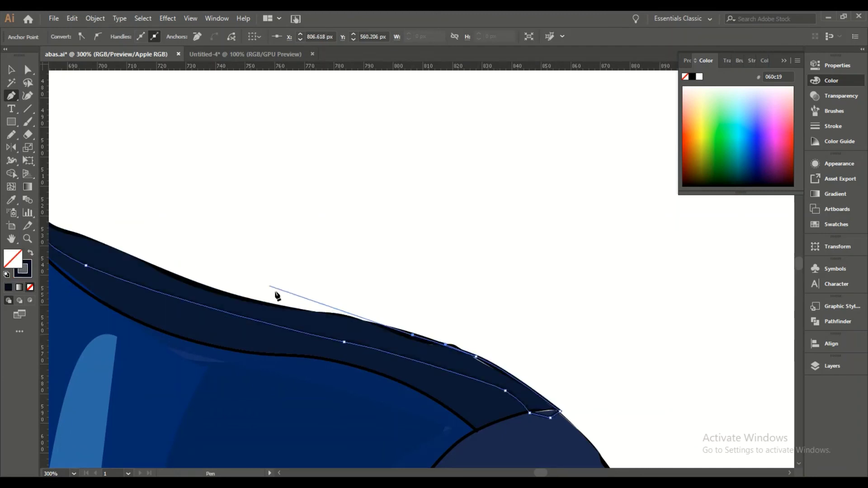
pyautogui.hotkey('ctrl', '-')
pyautogui.hotkey('ctrl', '-')
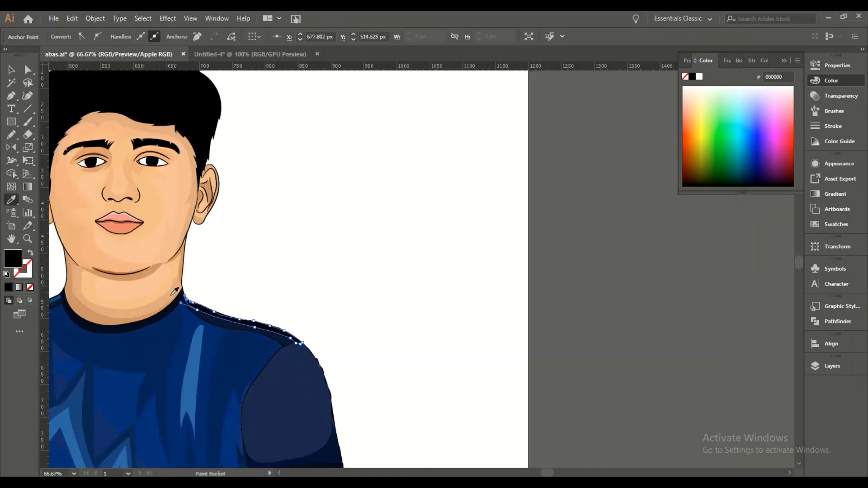
pyautogui.hotkey('ctrl', '+')
pyautogui.press('i')
pyautogui.hotkey('ctrl', 'shift', 'a')
pyautogui.hotkey('ctrl', '-')
pyautogui.hotkey('ctrl', '-')
# Outline the left sleeve with the Pencil tool as a closed shape.
pyautogui.press('n')
pyautogui.hotkey('ctrl', '+')
pyautogui.moveTo(146, 251); pyautogui.dragTo(150, 397)
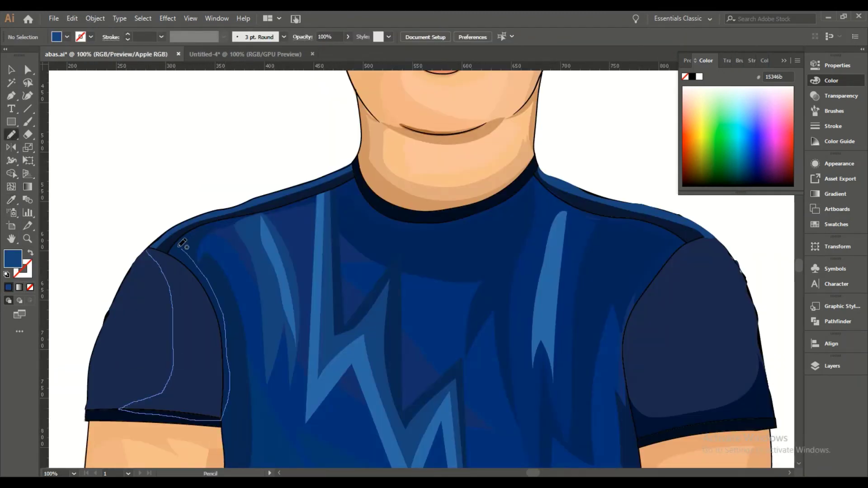
pyautogui.moveTo(182, 243); pyautogui.dragTo(147, 250)
pyautogui.hotkey('shift', 'm')
pyautogui.hotkey('ctrl', 'shift', 'a')
# Trace a shading shape on the left sleeve and select it.
pyautogui.press('n')
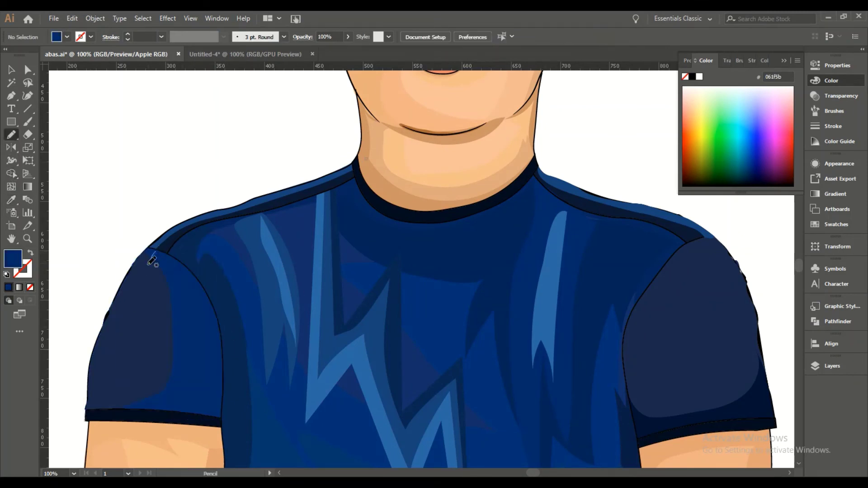
pyautogui.moveTo(159, 209); pyautogui.dragTo(154, 250)
pyautogui.hotkey('shift', 'm')
pyautogui.click(131, 343)
pyautogui.press('v')
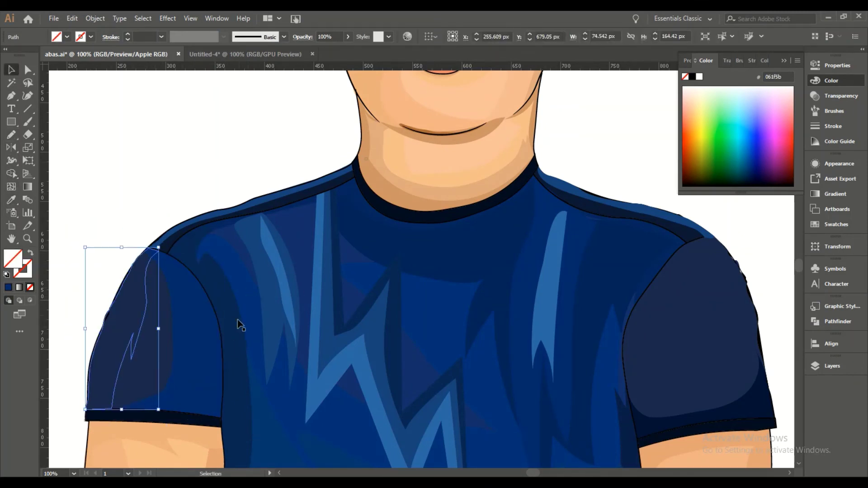
pyautogui.scroll(-5, 337, 290)
pyautogui.scroll(5, 407, 190)
# Draw a right sleeve shading outline and trim away the region outside it with Shape Builder.
pyautogui.press('n')
pyautogui.moveTo(407, 184)
pyautogui.mouseDown()
pyautogui.moveTo(411, 238)
pyautogui.moveTo(454, 389)
pyautogui.mouseUp()
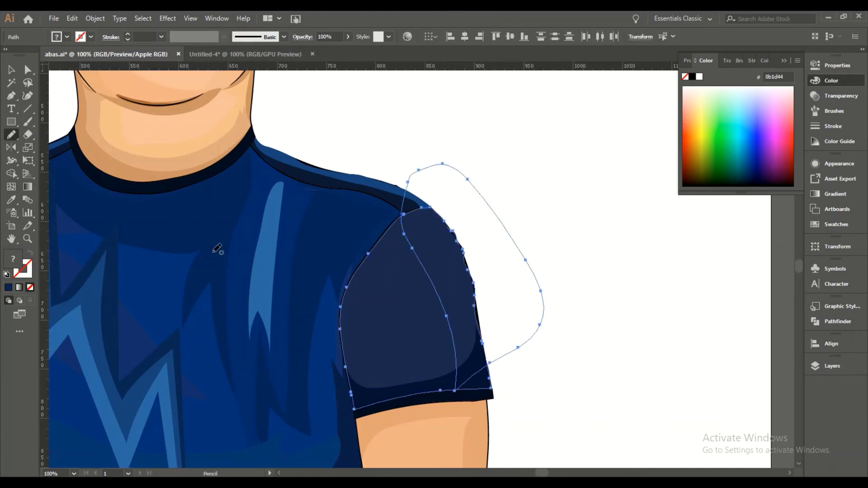
pyautogui.hotkey('shift', 'm')
pyautogui.keyDown('alt'); pyautogui.click(434, 385); pyautogui.keyUp('alt')
pyautogui.click(624, 374)
# Draw the right sleeve shading shape and fill it with the sampled shirt blue.
pyautogui.press('n')
pyautogui.moveTo(406, 214); pyautogui.dragTo(367, 311)
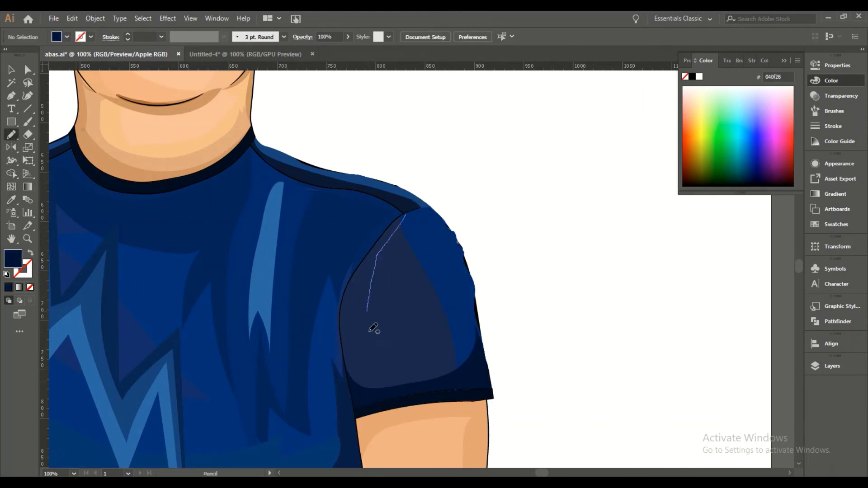
pyautogui.moveTo(401, 219); pyautogui.dragTo(402, 218)
pyautogui.scroll(-3, 512, 328)
pyautogui.scroll(-2, 388, 389)
pyautogui.press('i')
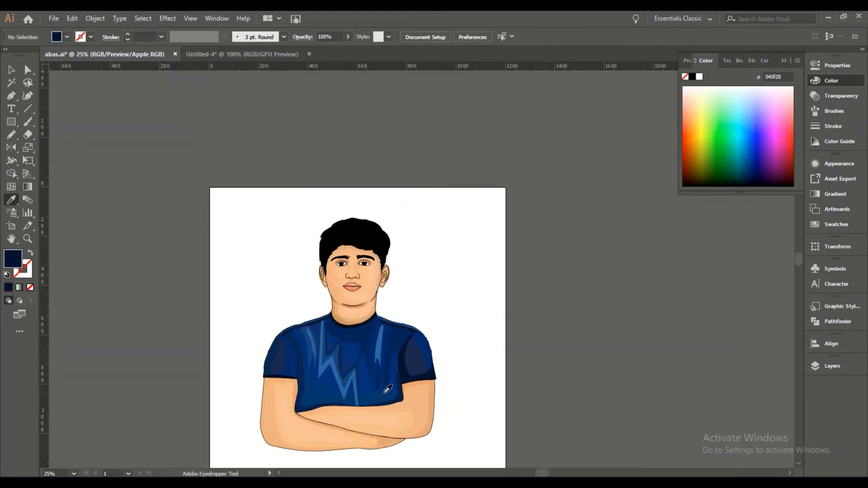
pyautogui.click(337, 361)
pyautogui.scroll(-2, 344, 357)
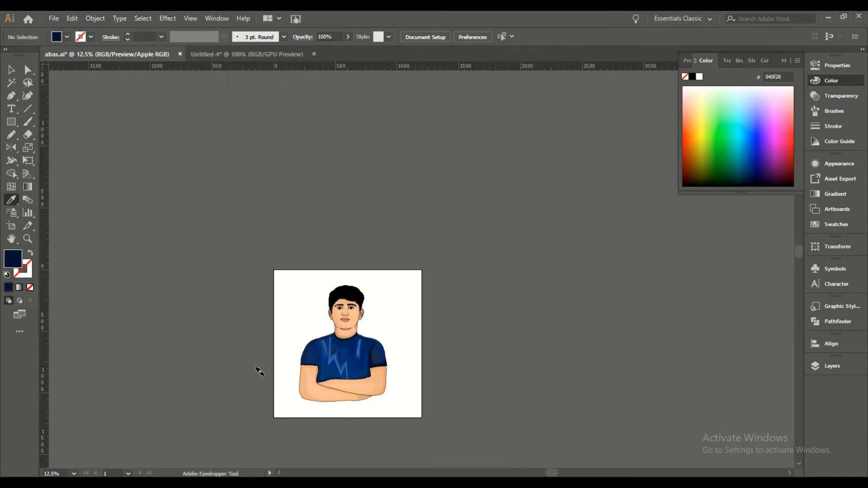
pyautogui.scroll(2, 257, 368)
pyautogui.scroll(-2, 530, 339)
# Select the portrait artwork in the Layers panel and add a new layer.
pyautogui.press('v')
pyautogui.click(832, 366)
pyautogui.click(836, 284)
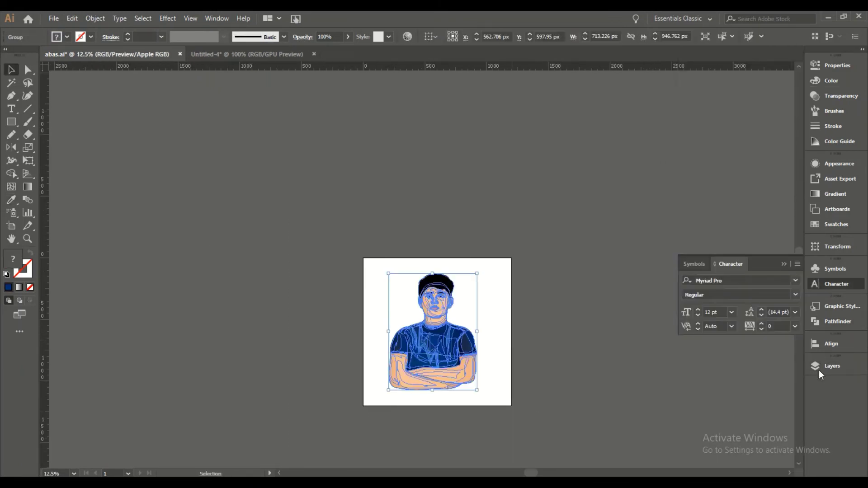
pyautogui.click(832, 366)
pyautogui.scroll(5, 486, 362)
pyautogui.scroll(2, 355, 161)
pyautogui.hotkey('ctrl', 'l')
# Trace the first hair shape over the photo and fill it with a custom dark colour.
pyautogui.moveTo(687, 352); pyautogui.dragTo(688, 398)
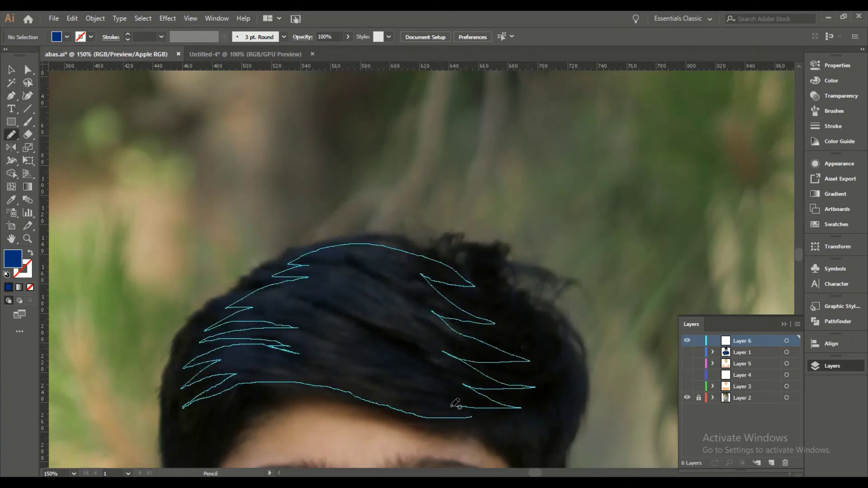
pyautogui.moveTo(456, 404); pyautogui.dragTo(466, 416)
pyautogui.doubleClick(13, 259)
pyautogui.click(455, 148)
pyautogui.press('n')
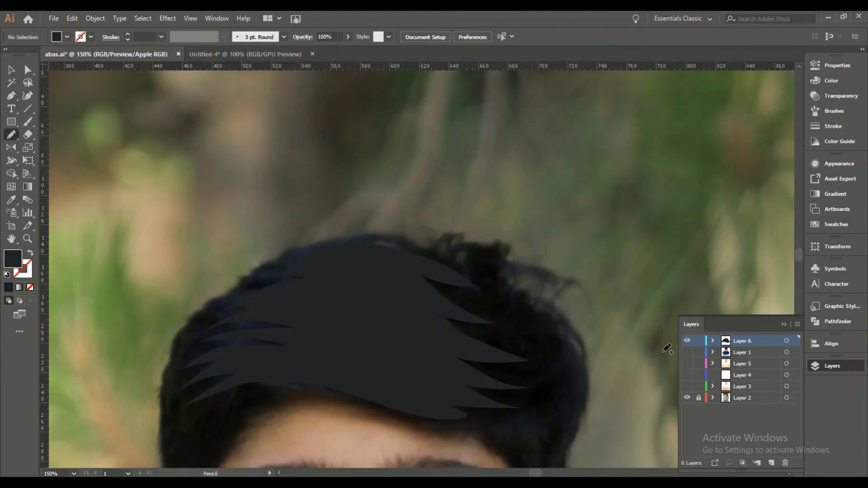
pyautogui.hotkey('ctrl', 'shift', 'a')
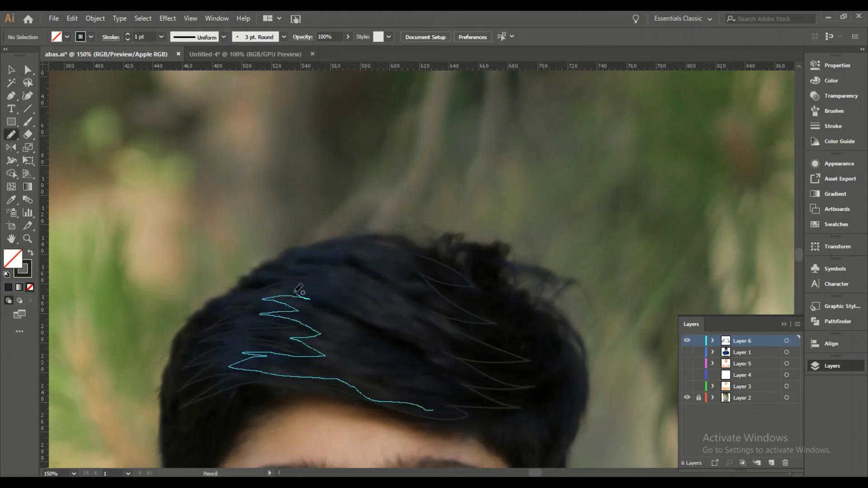
# Draw a smaller hair strand filled with blue-grey.
pyautogui.moveTo(392, 279); pyautogui.dragTo(434, 409)
pyautogui.press('i')
pyautogui.click(208, 306)
pyautogui.doubleClick(13, 259)
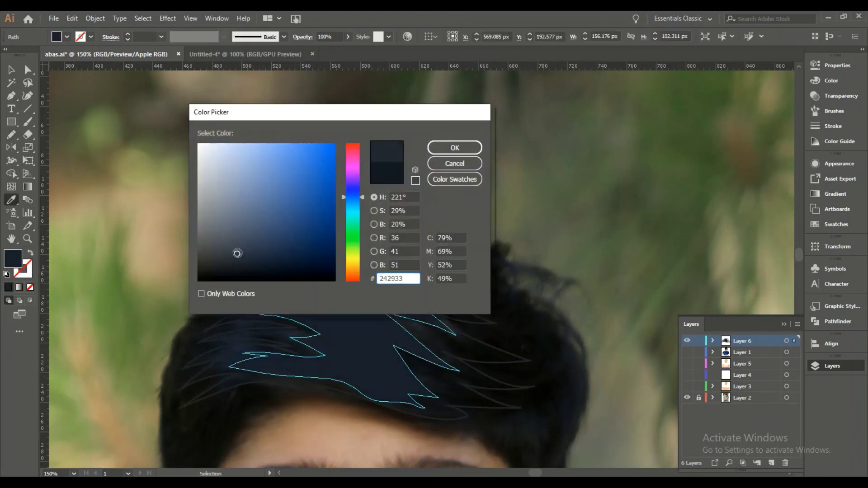
pyautogui.click(455, 147)
pyautogui.hotkey('ctrl', 'shift', 'a')
pyautogui.click(13, 138)
# Add several lighter-coloured strands across the hair.
pyautogui.moveTo(300, 312); pyautogui.dragTo(387, 355)
pyautogui.moveTo(248, 367)
pyautogui.mouseDown()
pyautogui.moveTo(402, 394)
pyautogui.moveTo(253, 369)
pyautogui.mouseUp()
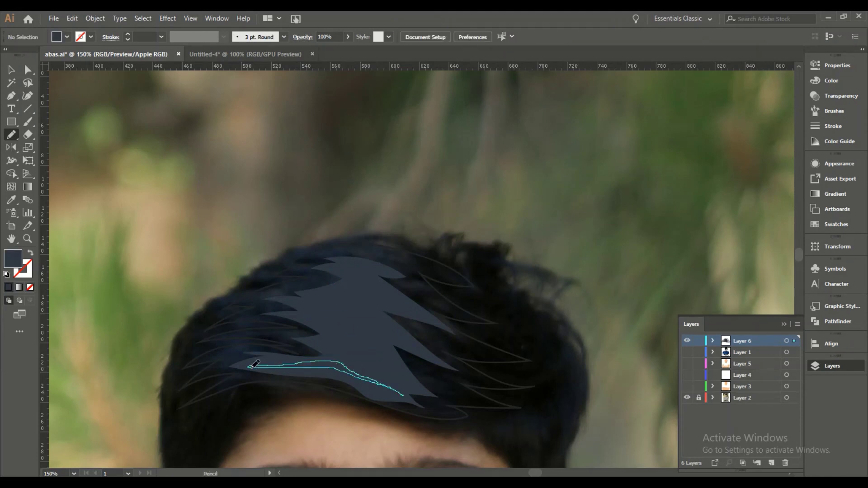
pyautogui.doubleClick(12, 259)
pyautogui.press('Return')
pyautogui.hotkey('ctrl', 'shift', 'a')
pyautogui.moveTo(314, 345)
pyautogui.mouseDown()
pyautogui.moveTo(375, 368)
pyautogui.moveTo(317, 346)
pyautogui.mouseUp()
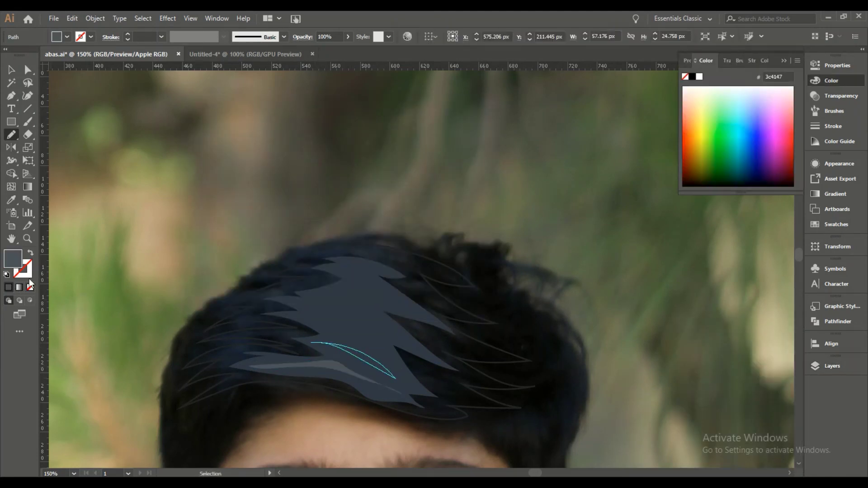
pyautogui.hotkey('ctrl', 'shift', 'a')
pyautogui.moveTo(312, 312)
pyautogui.mouseDown()
pyautogui.moveTo(388, 351)
pyautogui.moveTo(316, 317)
pyautogui.mouseUp()
pyautogui.hotkey('ctrl', 'shift', 'a')
# Trace more strands down the right side of the hair in blue-grey.
pyautogui.moveTo(346, 264); pyautogui.dragTo(330, 267)
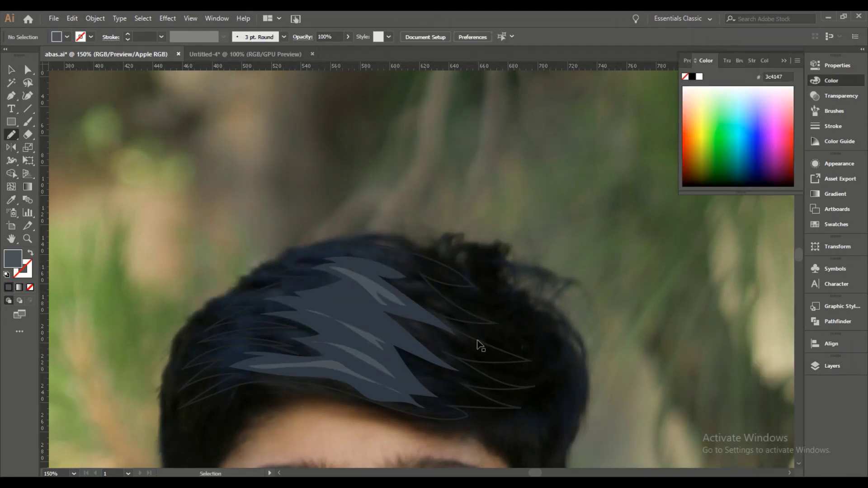
pyautogui.moveTo(279, 248); pyautogui.dragTo(204, 144)
pyautogui.moveTo(494, 349); pyautogui.dragTo(401, 195)
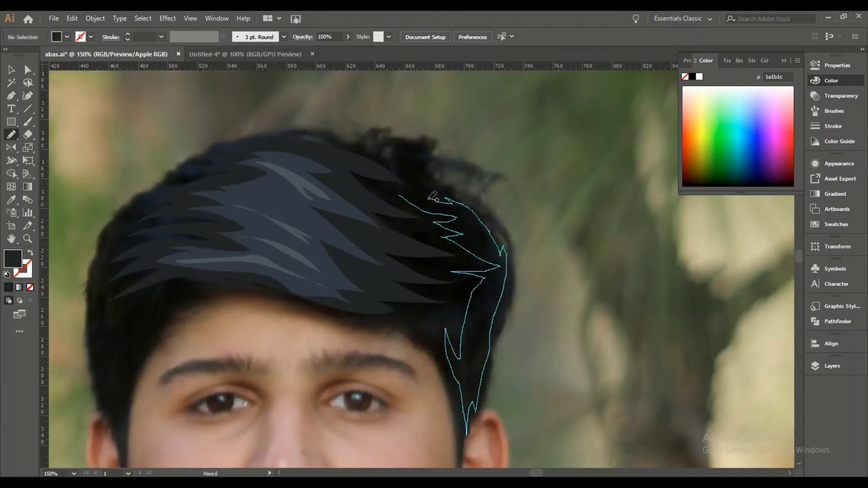
pyautogui.hotkey('ctrl', 'shift', 'a')
pyautogui.moveTo(89, 219); pyautogui.dragTo(166, 162)
pyautogui.moveTo(524, 292); pyautogui.dragTo(548, 343)
pyautogui.click(11, 134)
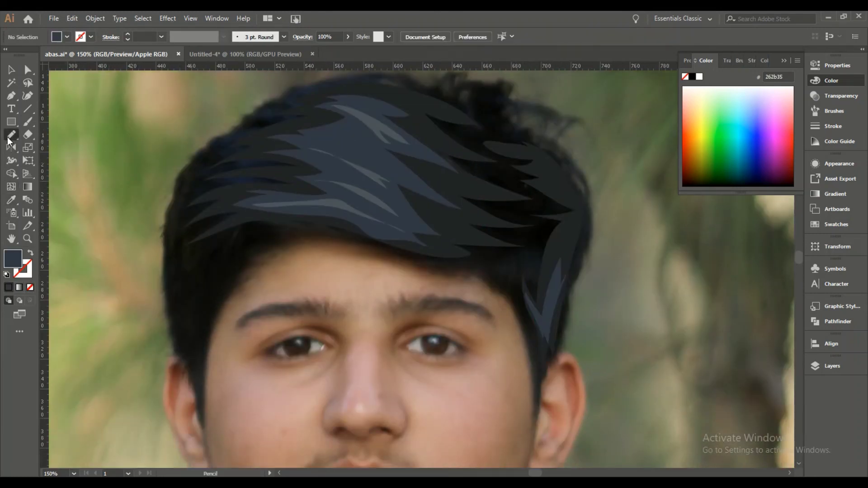
# Draw the last hair strand and zoom out to review the hair.
pyautogui.moveTo(171, 232); pyautogui.dragTo(215, 311)
pyautogui.moveTo(180, 228); pyautogui.dragTo(177, 224)
pyautogui.press('i')
pyautogui.hotkey('ctrl', 'shift', 'a')
pyautogui.press('F7')
pyautogui.hotkey('ctrl', '0')
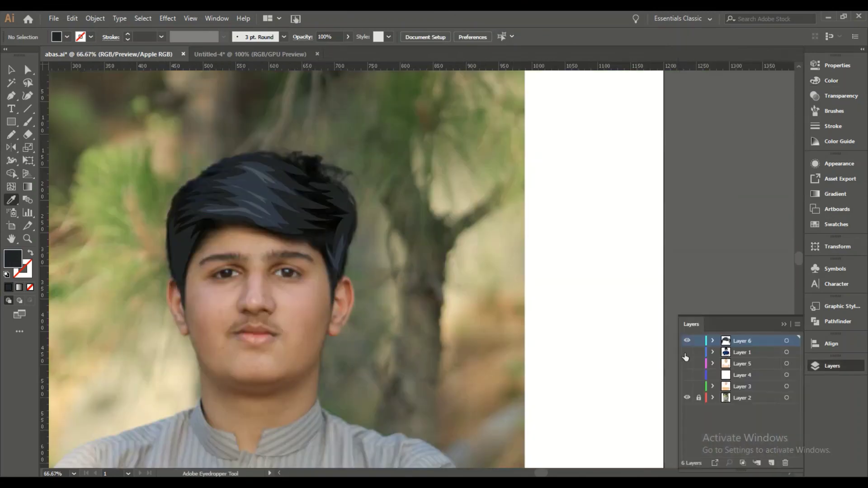
pyautogui.hotkey('ctrl', '-')
pyautogui.hotkey('ctrl', '-')
# Select and delete the three zigzag highlight shapes on the shirt.
pyautogui.hotkey('ctrl', 'a')
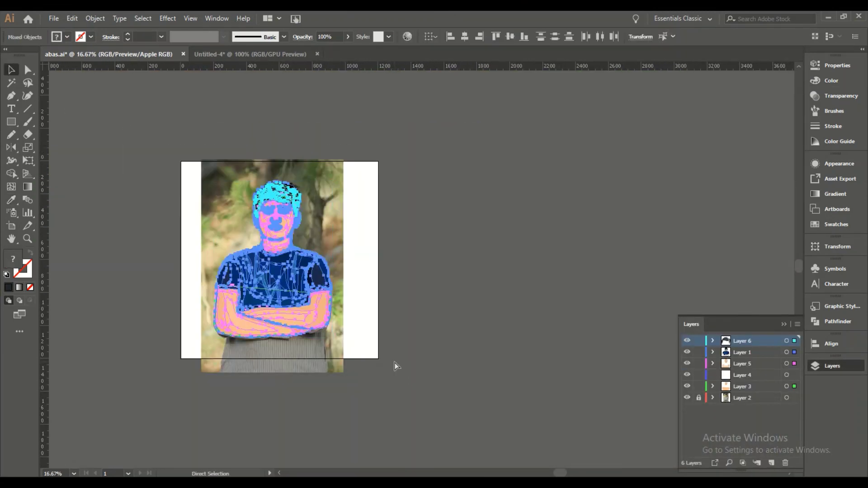
pyautogui.click(95, 19)
pyautogui.click(242, 224)
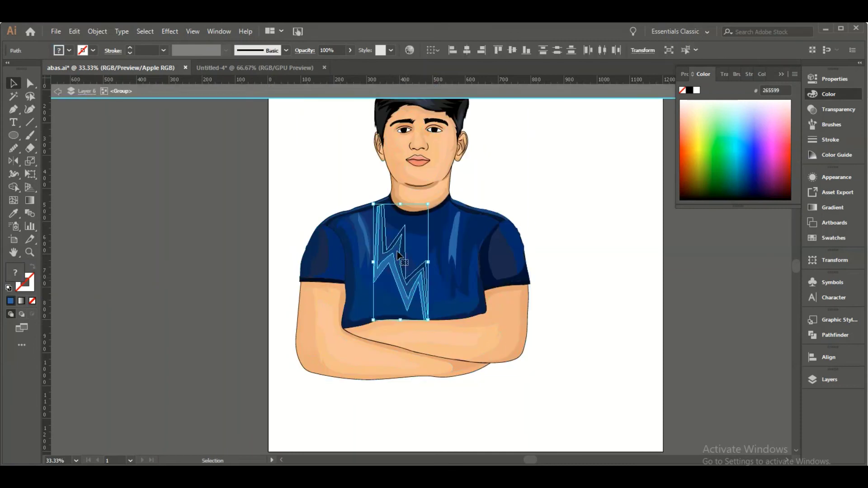
pyautogui.click(403, 272)
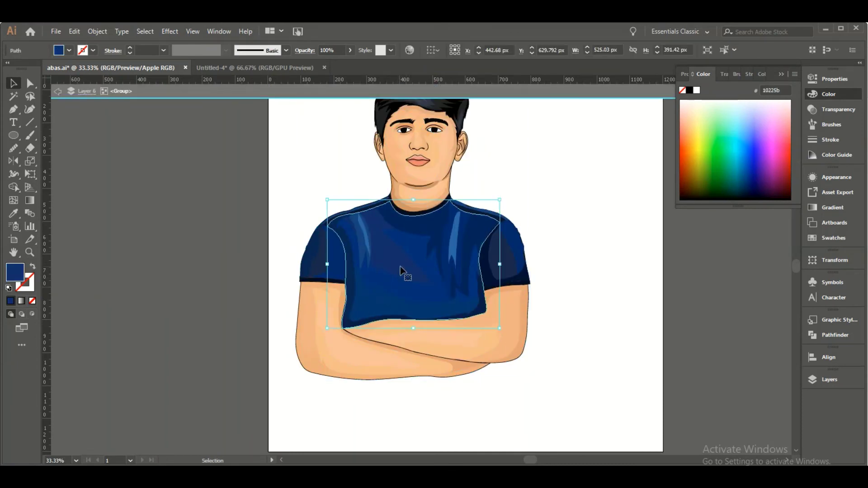
pyautogui.keyDown('shift'); pyautogui.click(467, 267); pyautogui.keyUp('shift')
pyautogui.keyDown('shift'); pyautogui.click(434, 248); pyautogui.keyUp('shift')
pyautogui.press('Delete')
# Draw a Pencil fold shape across the left chest inside the shirt group.
pyautogui.hotkey('ctrl', '1')
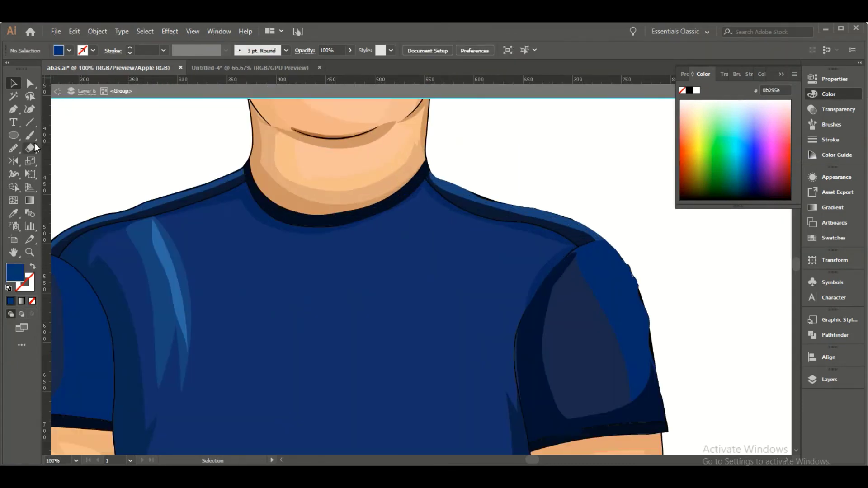
pyautogui.press('n')
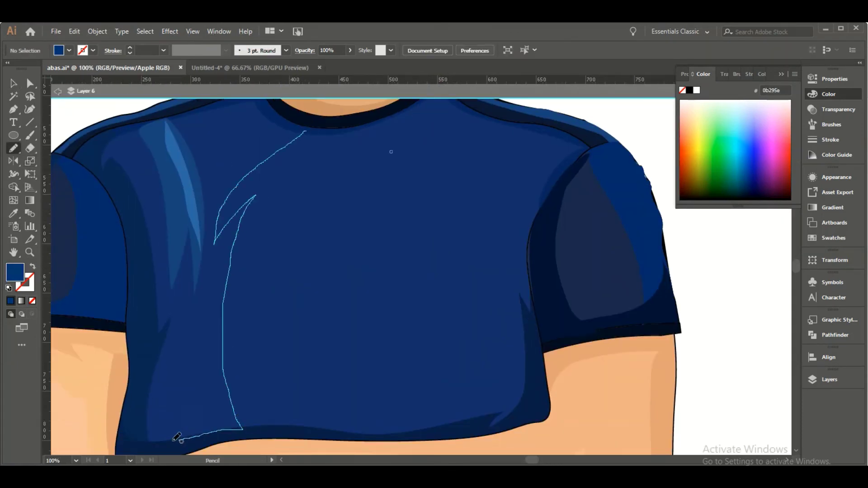
pyautogui.moveTo(176, 438); pyautogui.dragTo(301, 134)
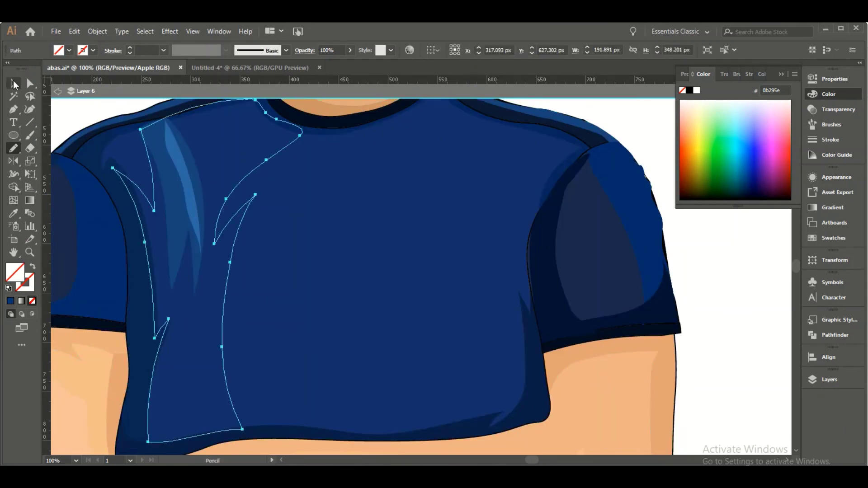
pyautogui.click(13, 84)
pyautogui.click(271, 297)
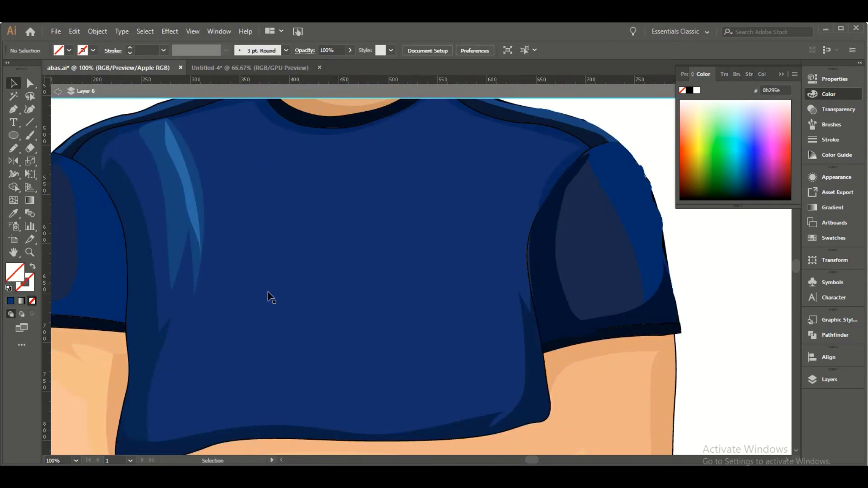
pyautogui.doubleClick(327, 286)
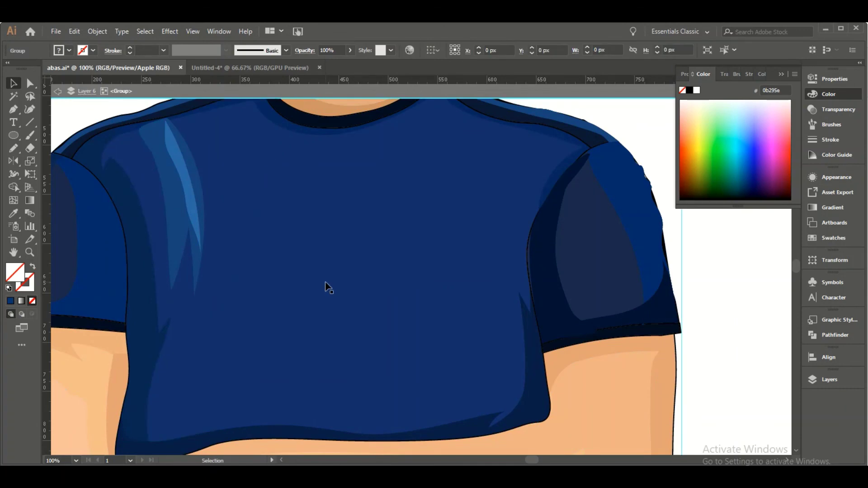
pyautogui.click(444, 310)
pyautogui.click(719, 322)
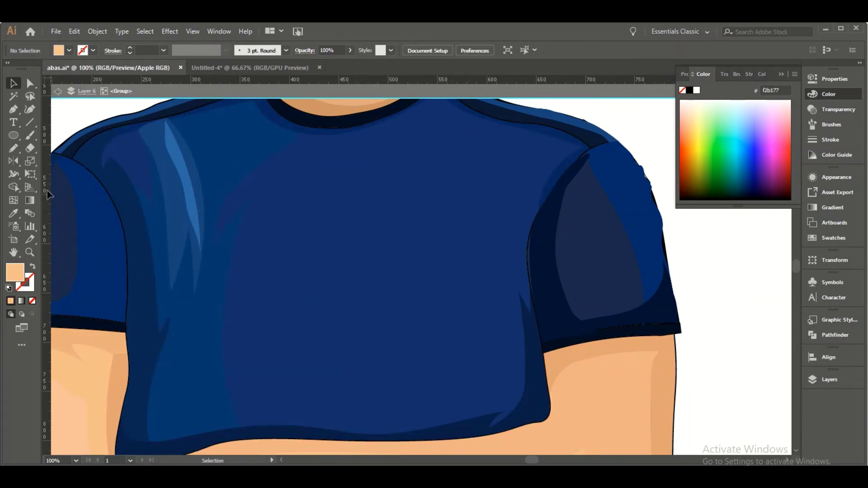
# Fill the chest fold with dark navy 001e42.
pyautogui.press('i')
pyautogui.click(204, 291)
pyautogui.doubleClick(15, 271)
pyautogui.press('Return')
pyautogui.doubleClick(15, 271)
pyautogui.write('001e42')
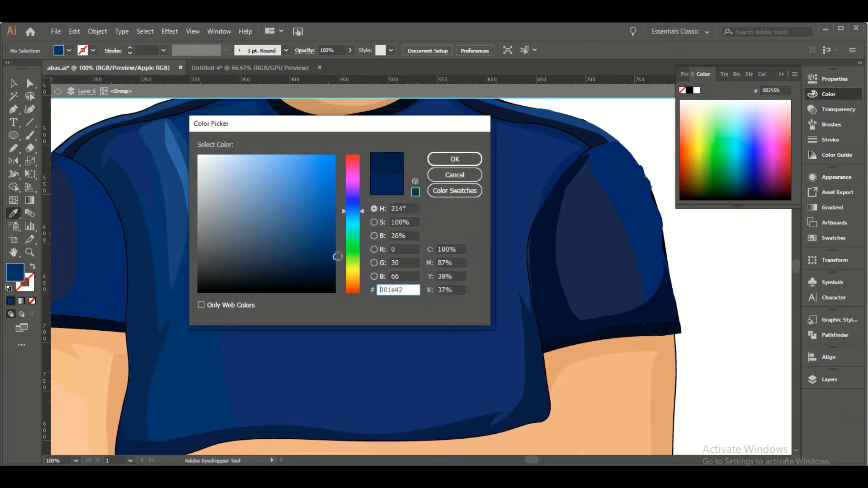
pyautogui.press('Return')
# Draw a shade shape down the centre chest filled with 00264c.
pyautogui.press('n')
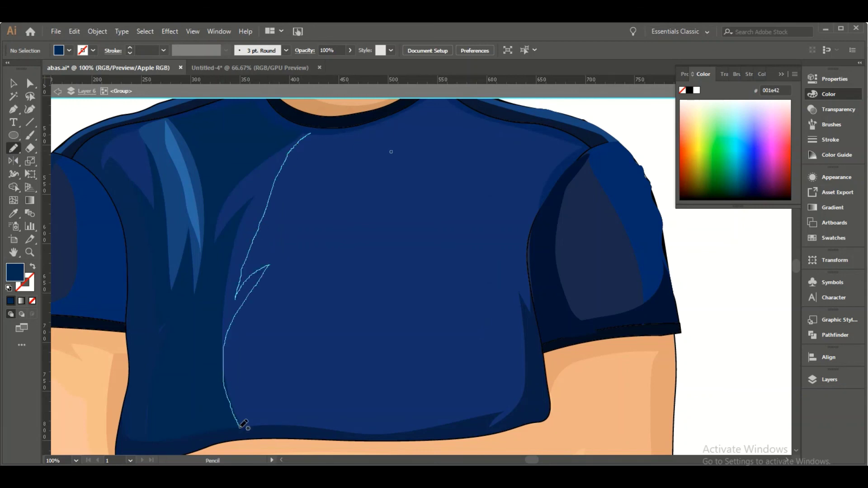
pyautogui.moveTo(452, 415); pyautogui.dragTo(451, 415)
pyautogui.press('i')
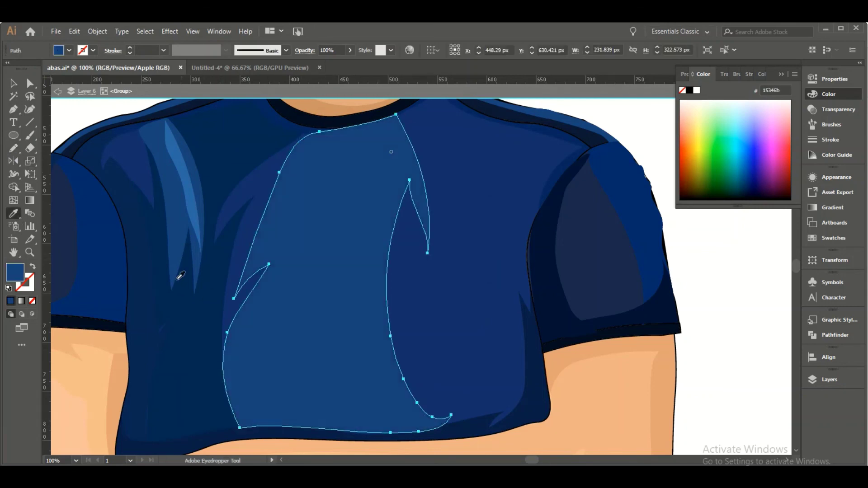
pyautogui.doubleClick(15, 272)
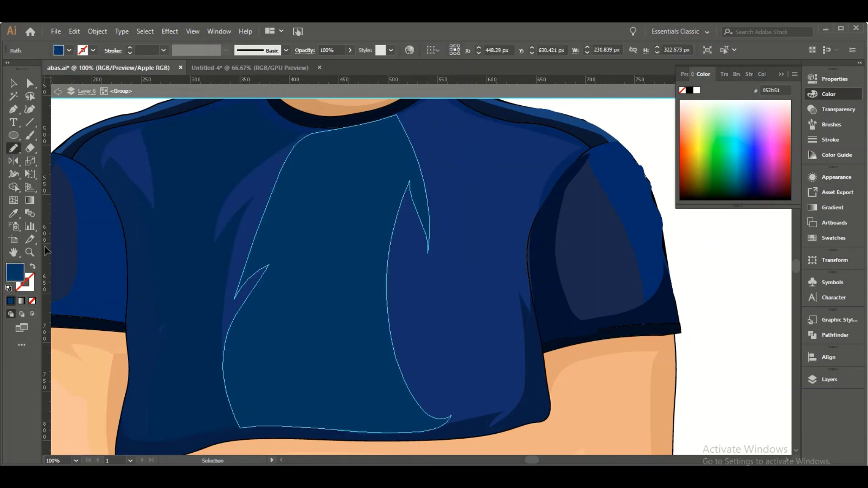
pyautogui.write('00264c')
pyautogui.click(454, 159)
# Draw another fold shape on the chest and set its fill colour.
pyautogui.press('n')
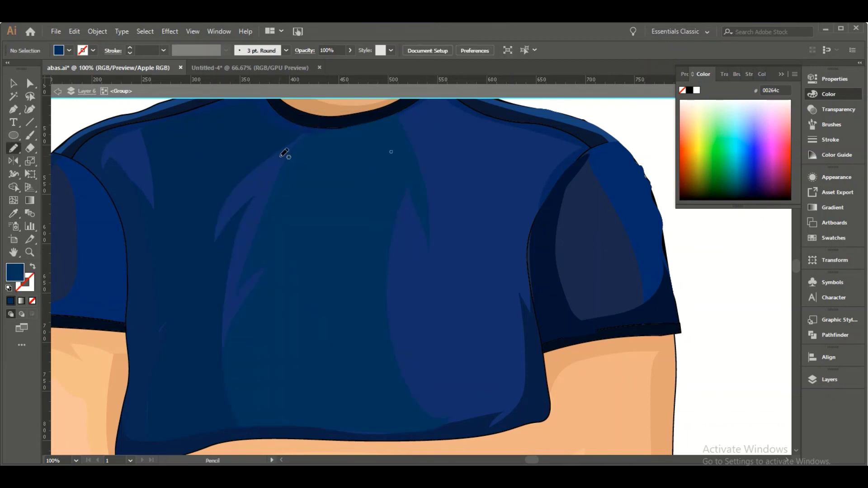
pyautogui.moveTo(252, 234); pyautogui.dragTo(248, 240)
pyautogui.doubleClick(15, 272)
# Set the fill to lighter blue 073f6d, draw a right-chest fold, and fill it with the sampled shirt colour.
pyautogui.write('073f6d')
pyautogui.click(454, 159)
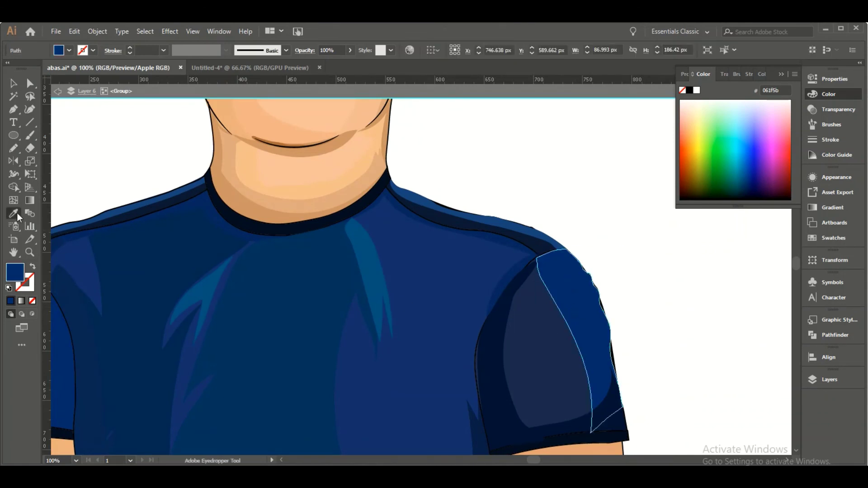
pyautogui.moveTo(455, 165)
pyautogui.mouseDown()
pyautogui.moveTo(479, 242)
pyautogui.moveTo(407, 335)
pyautogui.moveTo(494, 142)
pyautogui.mouseUp()
pyautogui.hotkey('ctrl', 'z')
pyautogui.scroll(3, 410, 387)
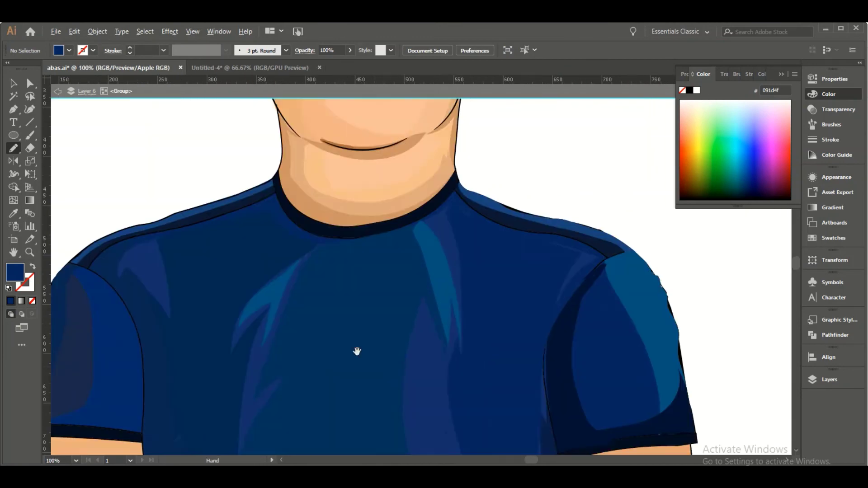
pyautogui.moveTo(370, 186)
pyautogui.mouseDown()
pyautogui.moveTo(371, 390)
pyautogui.moveTo(369, 186)
pyautogui.mouseUp()
pyautogui.press('i')
pyautogui.click(132, 194)
# Draw more Pencil fold shapes running from the shoulder down the chest.
pyautogui.hotkey('ctrl', '-')
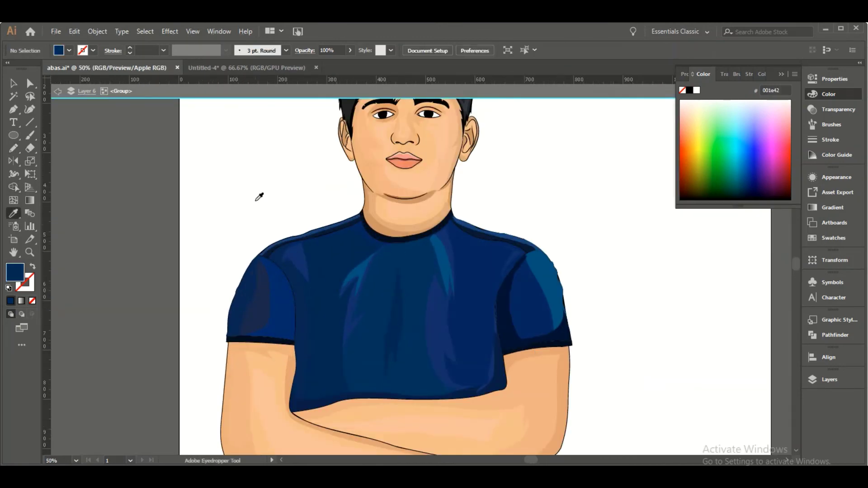
pyautogui.press('n')
pyautogui.hotkey('ctrl', '+')
pyautogui.hotkey('ctrl', '+')
pyautogui.moveTo(433, 257); pyautogui.dragTo(429, 337)
pyautogui.moveTo(448, 437); pyautogui.dragTo(442, 271)
pyautogui.hotkey('ctrl', 'z')
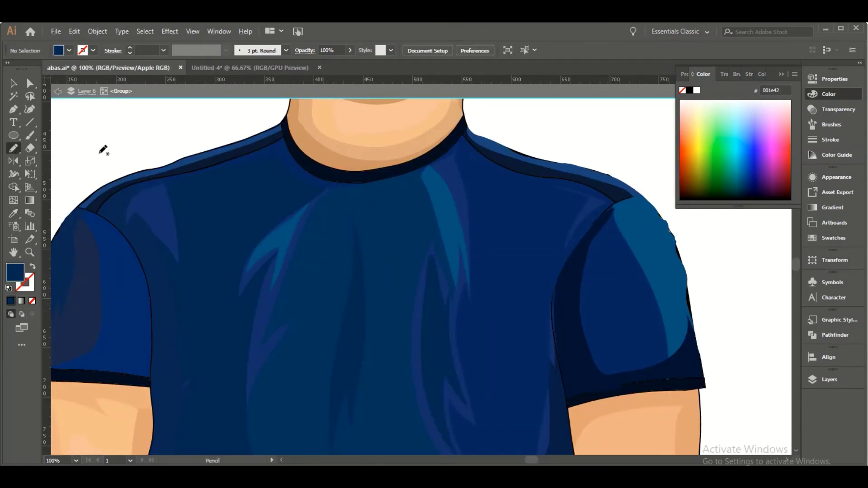
pyautogui.hscroll(2, 382, 171)
pyautogui.moveTo(373, 177)
pyautogui.mouseDown()
pyautogui.moveTo(436, 403)
pyautogui.moveTo(382, 171)
pyautogui.mouseUp()
# Add a large chest fold, a left-shoulder fold and two thin chest highlight strokes.
pyautogui.hotkey('ctrl', '-')
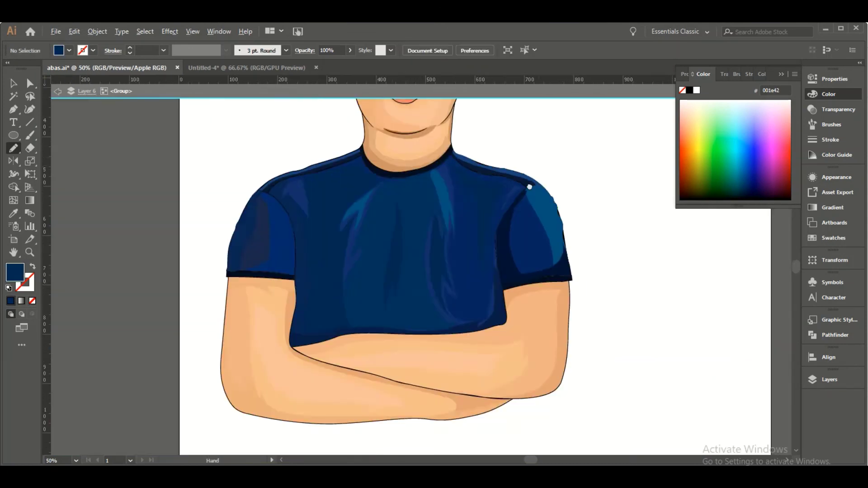
pyautogui.moveTo(353, 287)
pyautogui.mouseDown()
pyautogui.moveTo(362, 301)
pyautogui.moveTo(352, 288)
pyautogui.mouseUp()
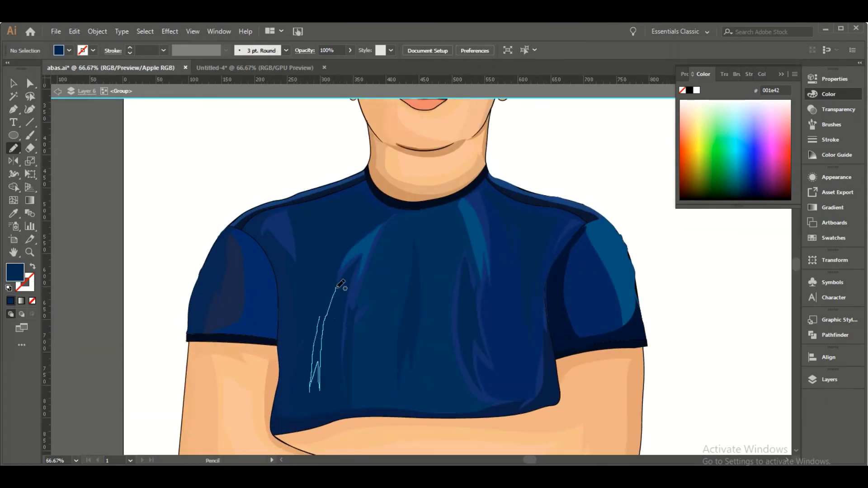
pyautogui.keyDown('ctrl'); pyautogui.click(326, 342); pyautogui.keyUp('ctrl')
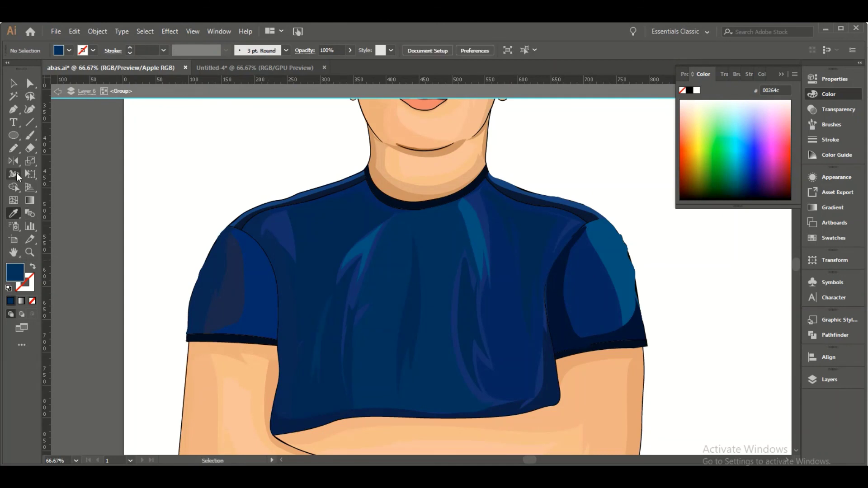
pyautogui.moveTo(263, 225); pyautogui.dragTo(284, 211)
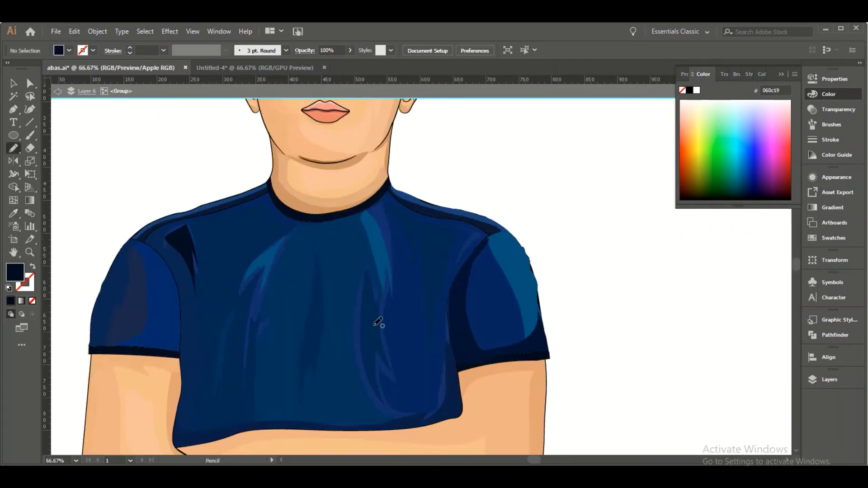
pyautogui.moveTo(379, 321); pyautogui.dragTo(367, 294)
pyautogui.moveTo(318, 273); pyautogui.dragTo(314, 363)
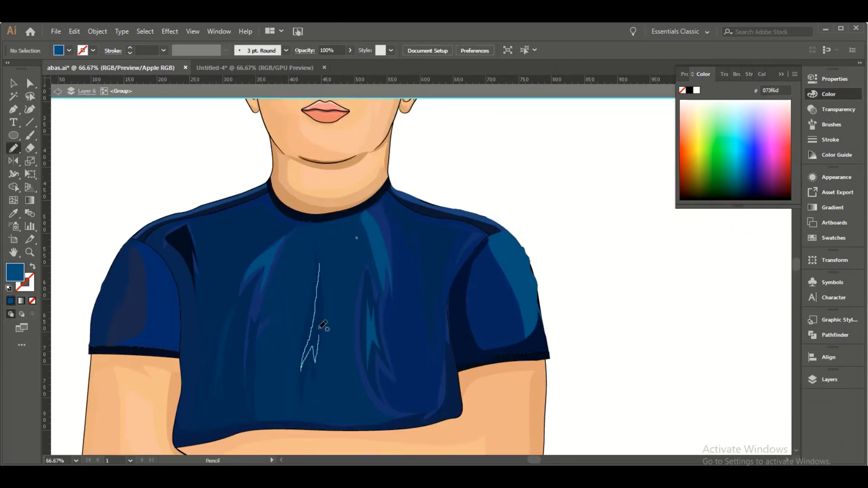
# Draw a shadow fold on the left shoulder, deselect it, and save the file.
pyautogui.scroll(2, 181, 226)
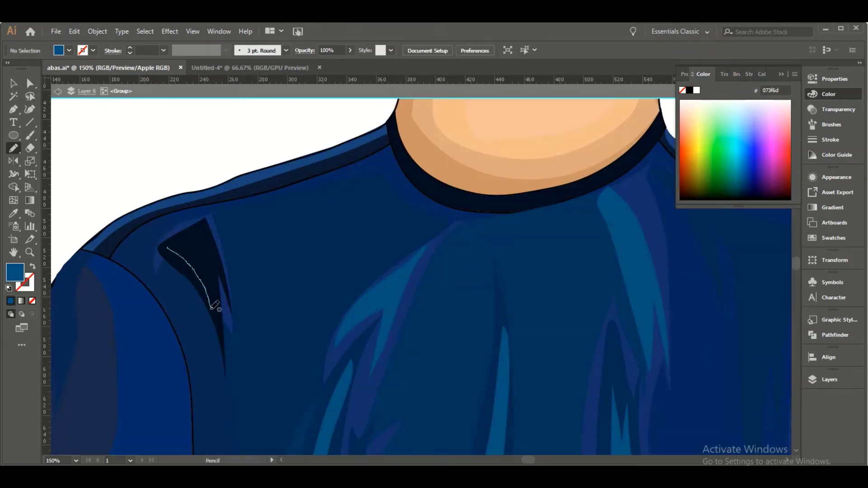
pyautogui.moveTo(202, 223); pyautogui.dragTo(216, 324)
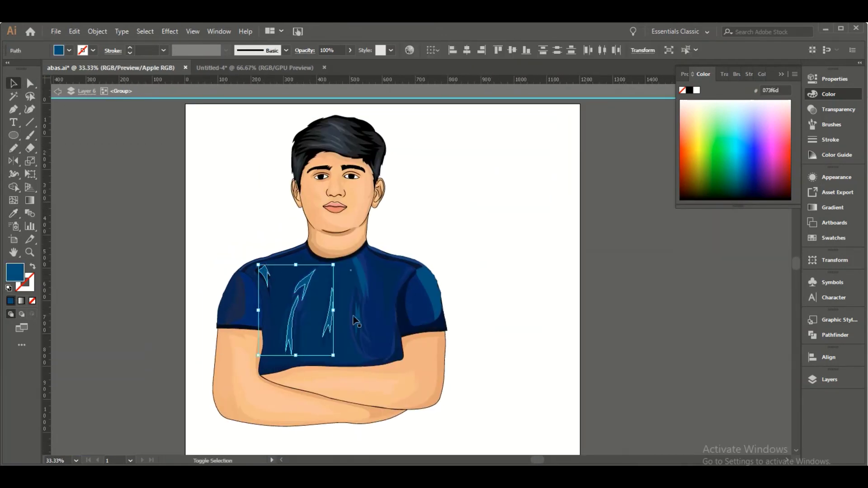
pyautogui.click(201, 201)
pyautogui.hotkey('ctrl', 's')
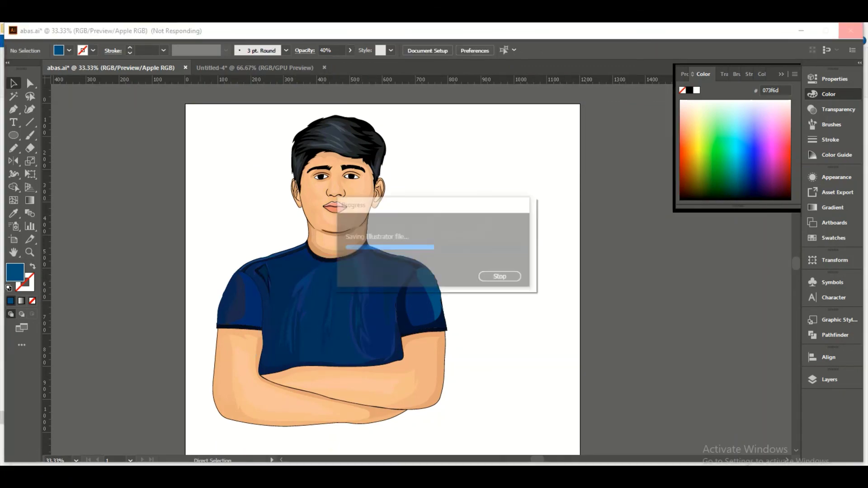